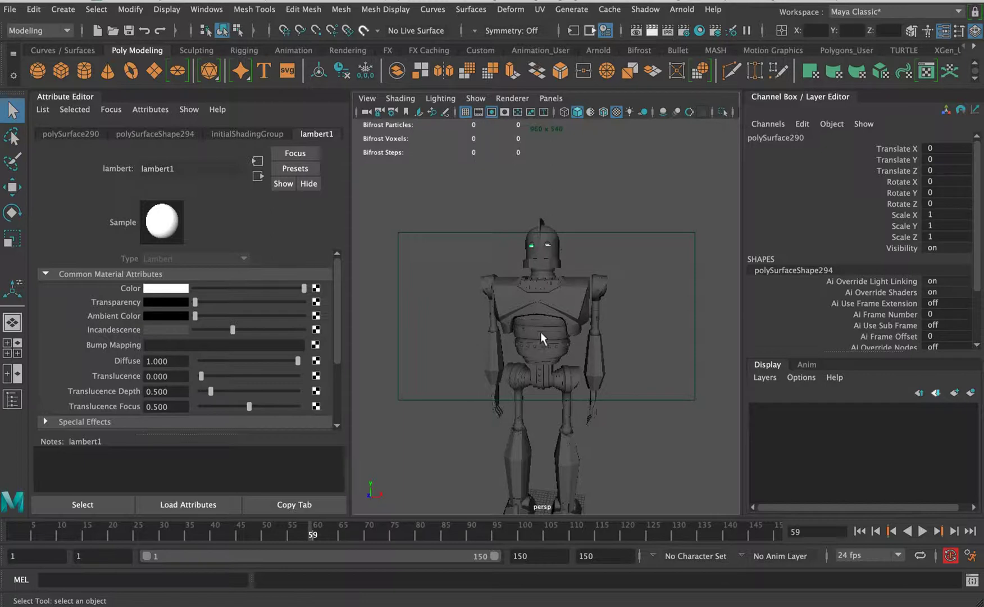
Step: Open the Render View, render the robot from the perspective camera and move the render window clear of the model
{"action": "scroll", "coordinate": [541, 331], "scroll_direction": "down", "scroll_amount": 3}
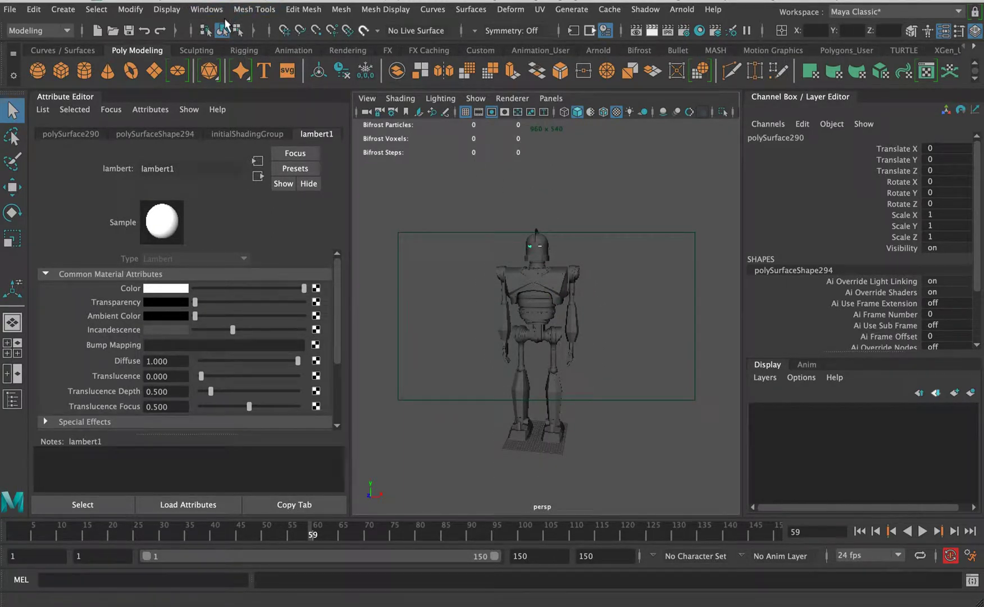
{"action": "left_click", "coordinate": [205, 10]}
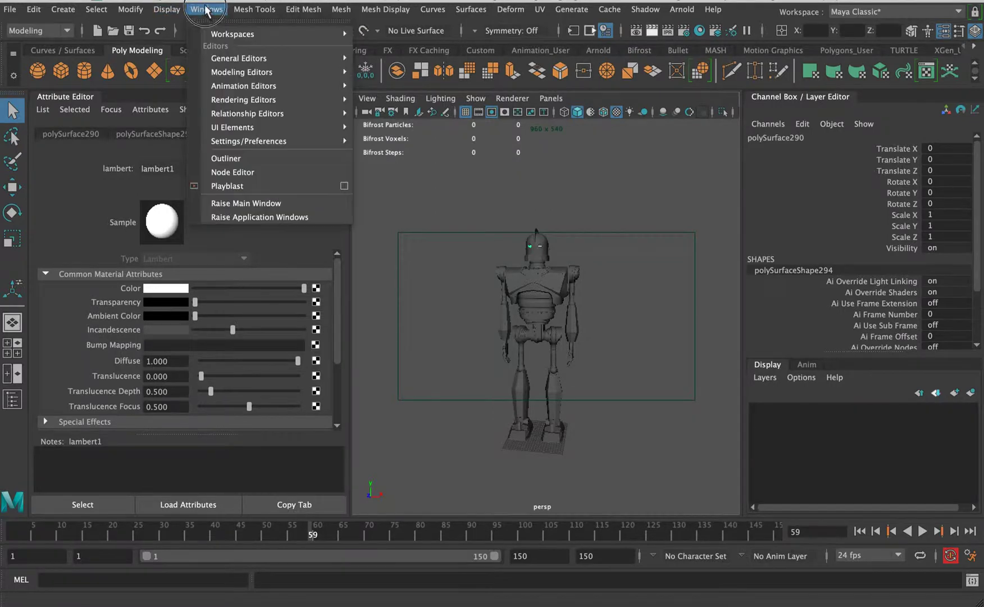
{"action": "mouse_move", "coordinate": [249, 102]}
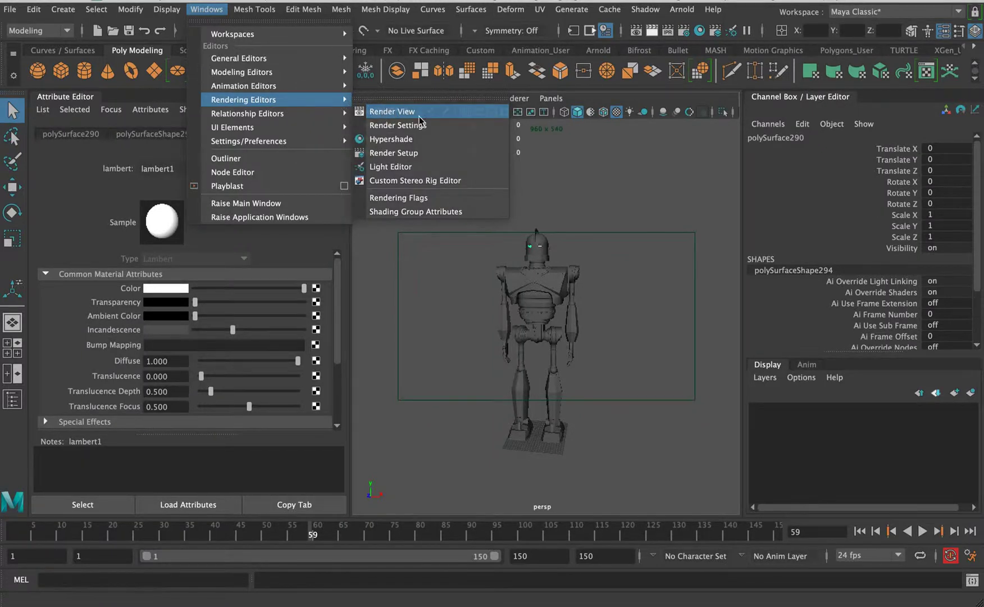
{"action": "left_click", "coordinate": [387, 112]}
{"action": "left_click", "coordinate": [569, 117]}
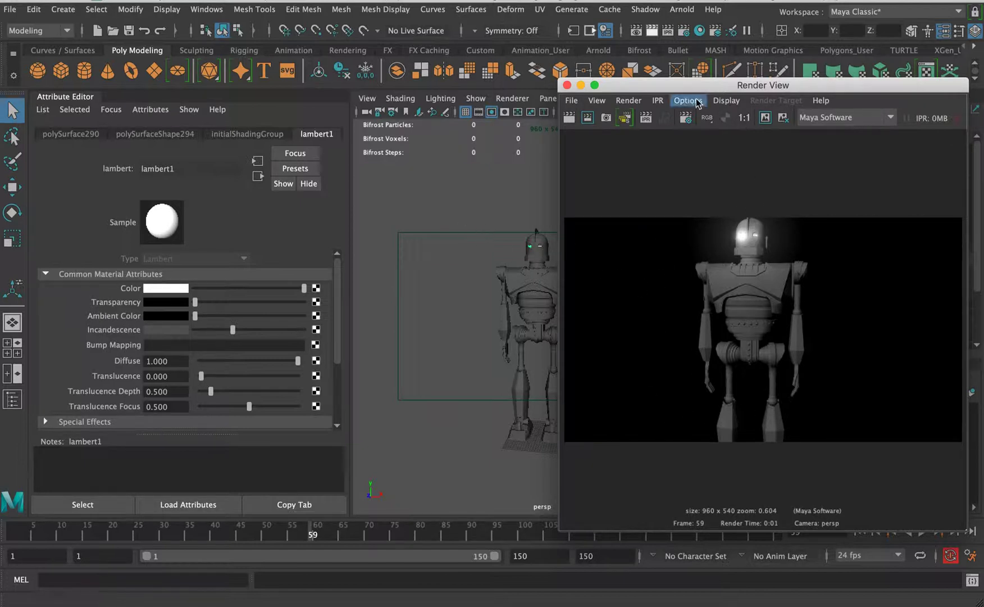
{"action": "left_click_drag", "start_coordinate": [690, 85], "coordinate": [749, 93]}
Step: Select all parts of the robot and assign a new Lambert material to them
{"action": "left_click_drag", "start_coordinate": [455, 218], "coordinate": [590, 458]}
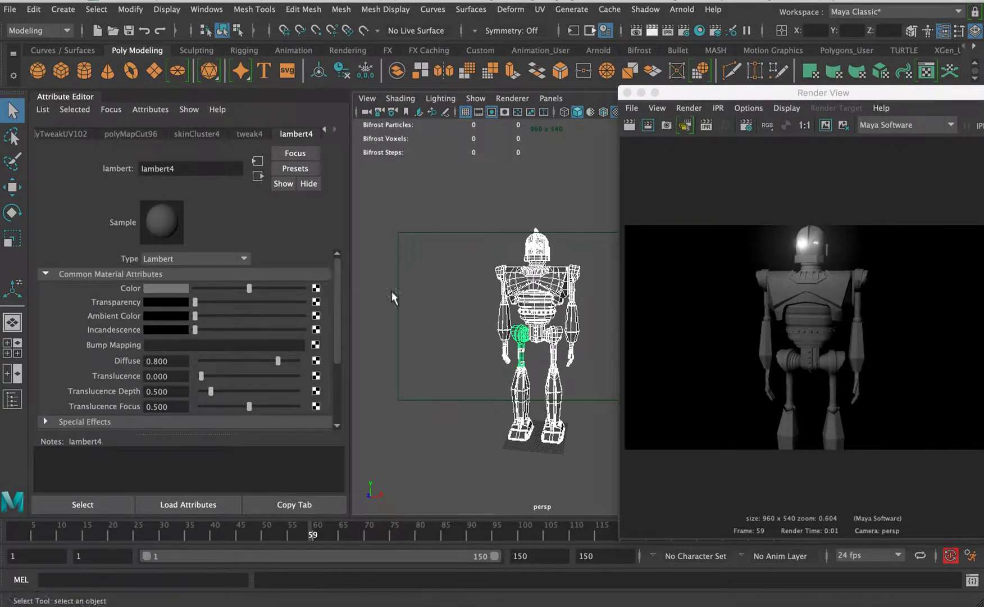
{"action": "right_click_drag", "start_coordinate": [516, 285], "coordinate": [522, 555]}
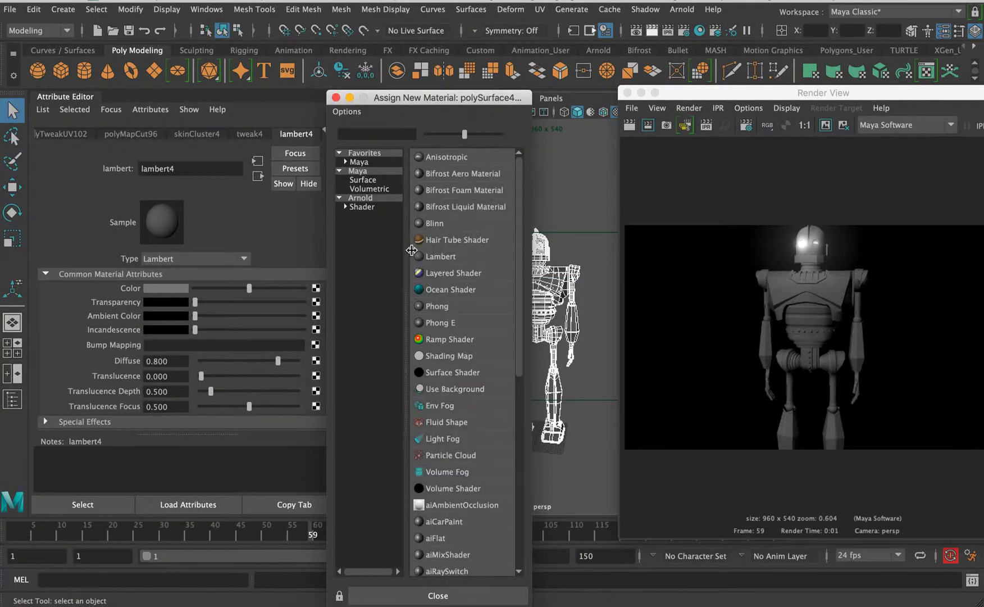
{"action": "left_click", "coordinate": [440, 256]}
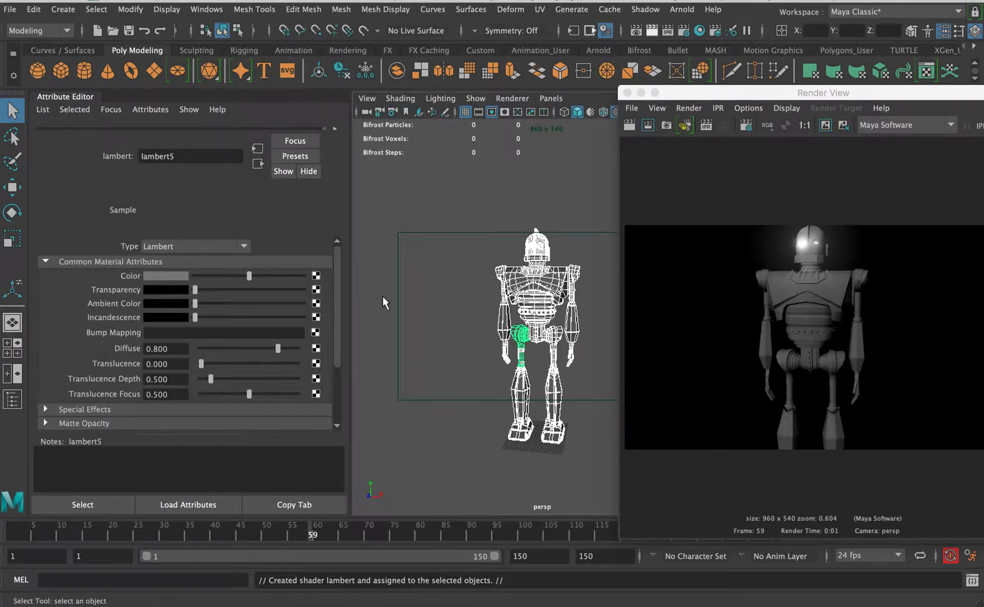
Step: Rename the new Lambert material base and re-render the robot
{"action": "double_click", "coordinate": [185, 169]}
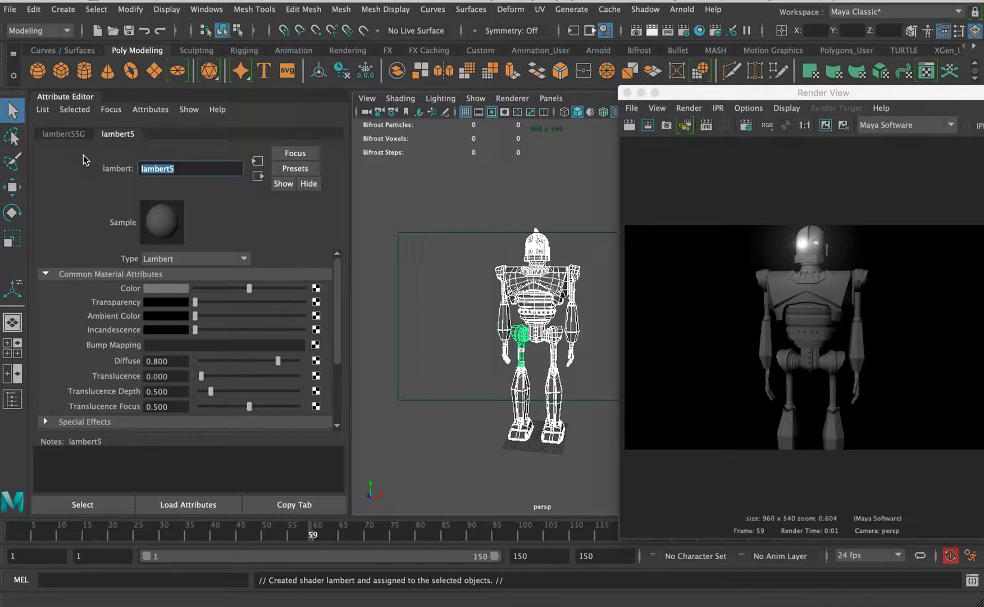
{"action": "type", "text": "base"}
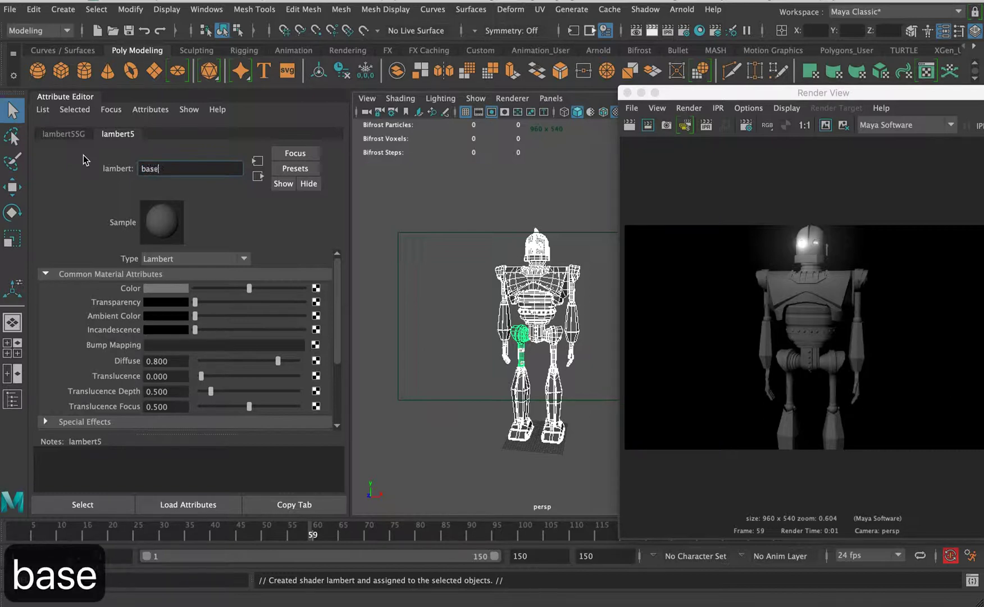
{"action": "key", "text": "Return"}
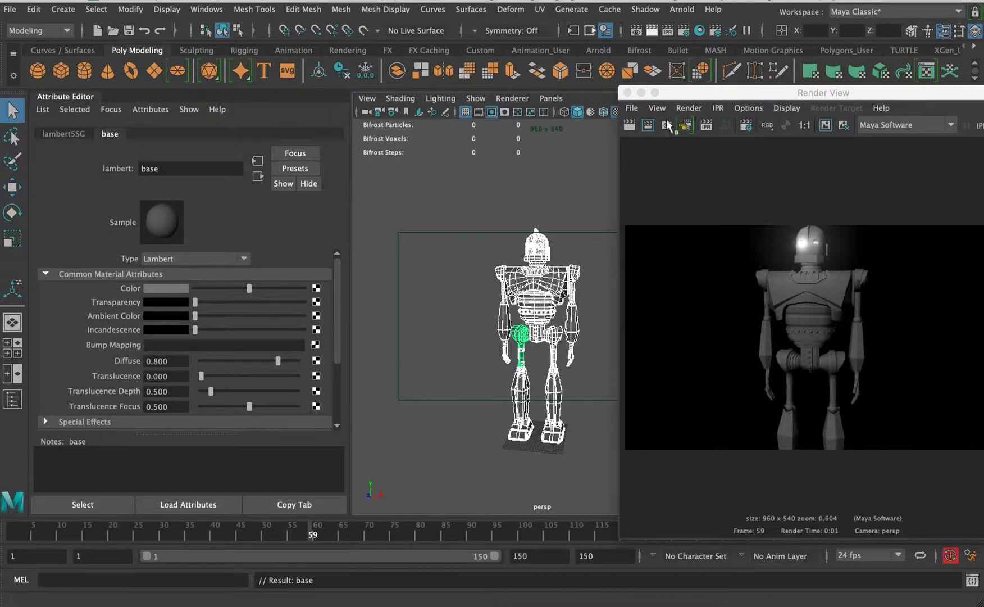
{"action": "left_click", "coordinate": [630, 125]}
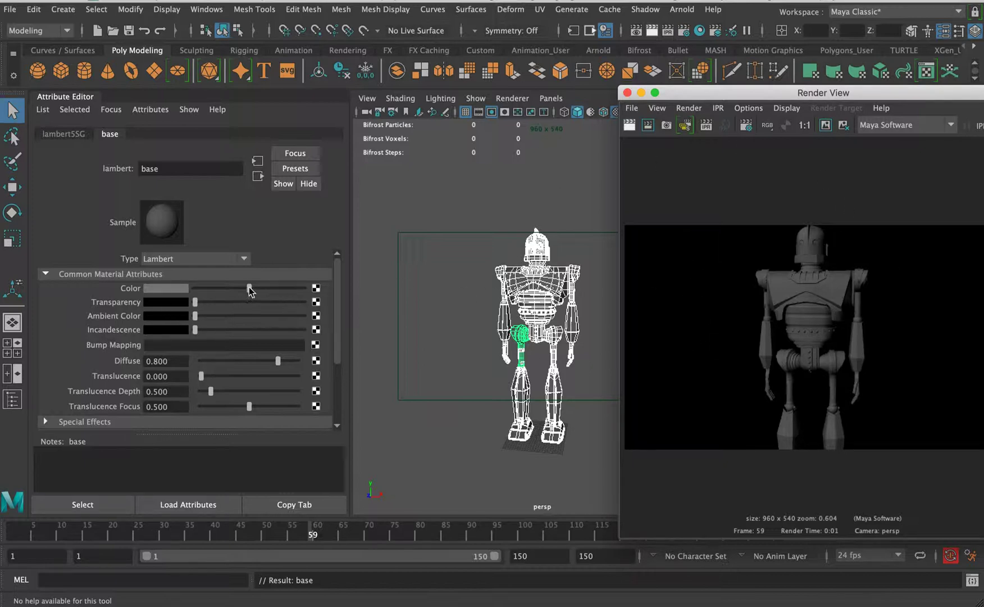
Step: Change the base material's type to Blinn and re-render the robot
{"action": "left_click_drag", "start_coordinate": [335, 308], "coordinate": [342, 280]}
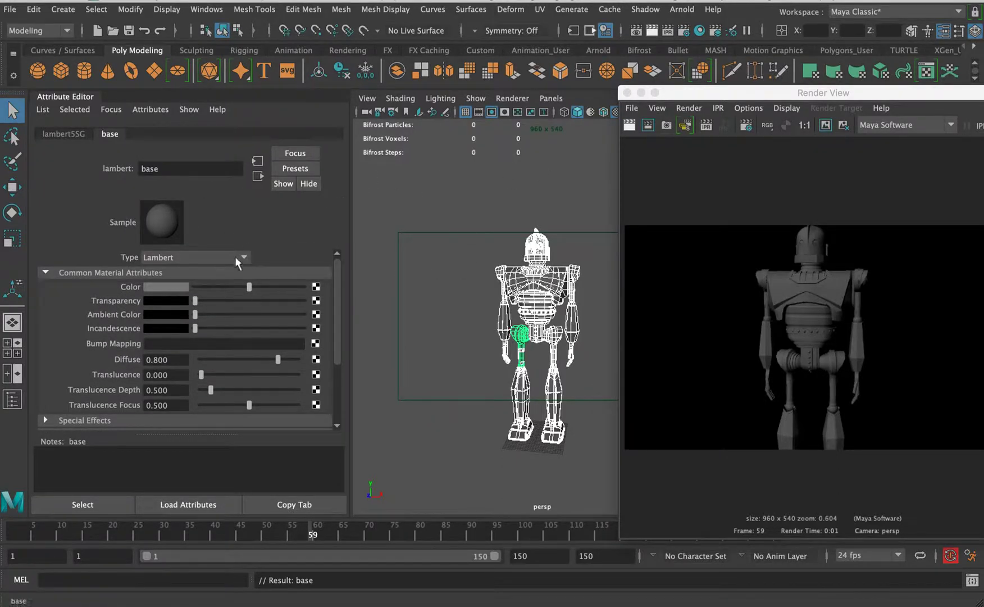
{"action": "left_click", "coordinate": [205, 255]}
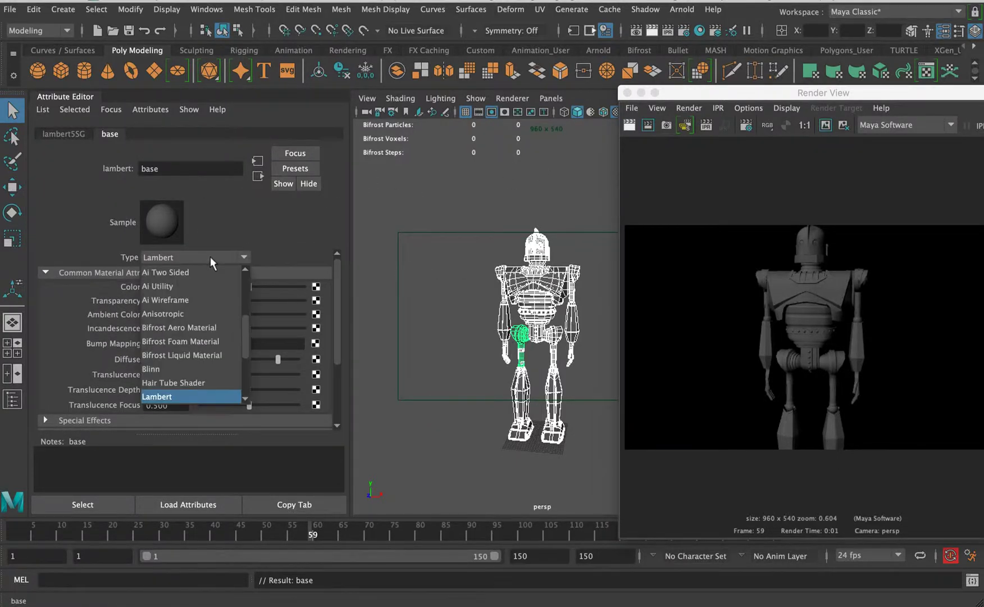
{"action": "left_click", "coordinate": [209, 368]}
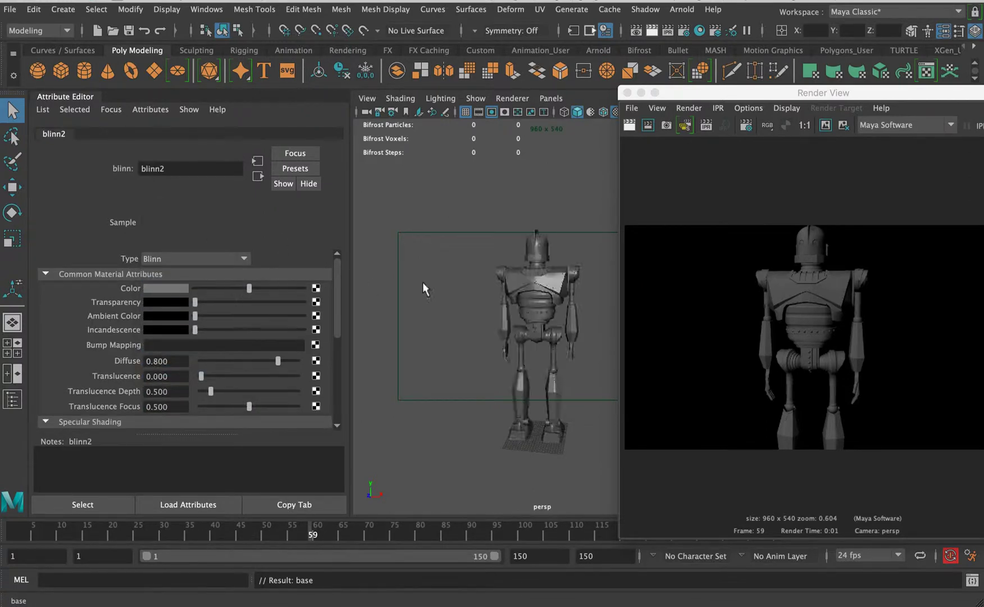
{"action": "left_click", "coordinate": [686, 288]}
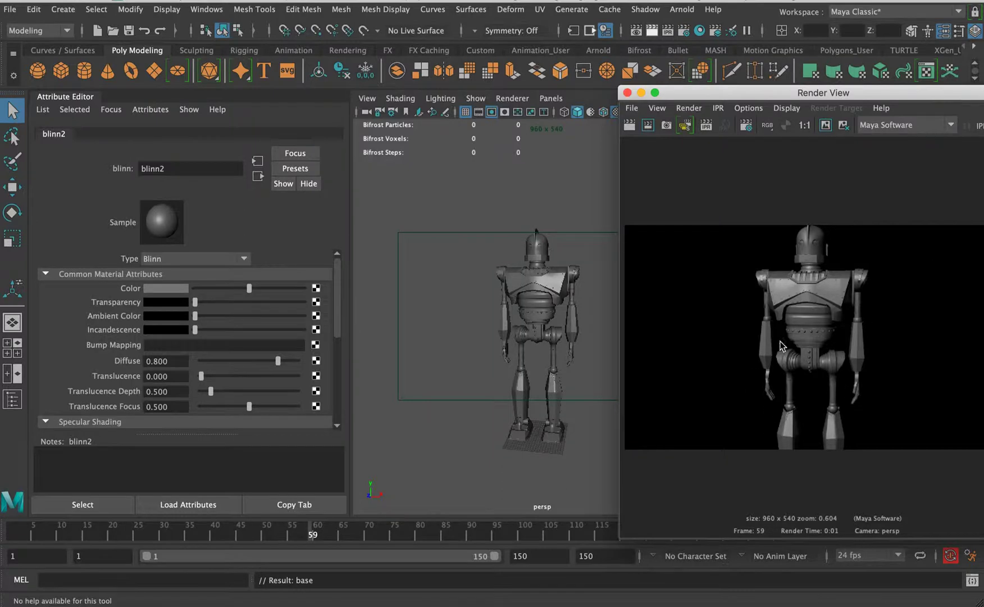
Step: Change the robot material's type from Blinn back to Lambert
{"action": "left_click", "coordinate": [245, 258]}
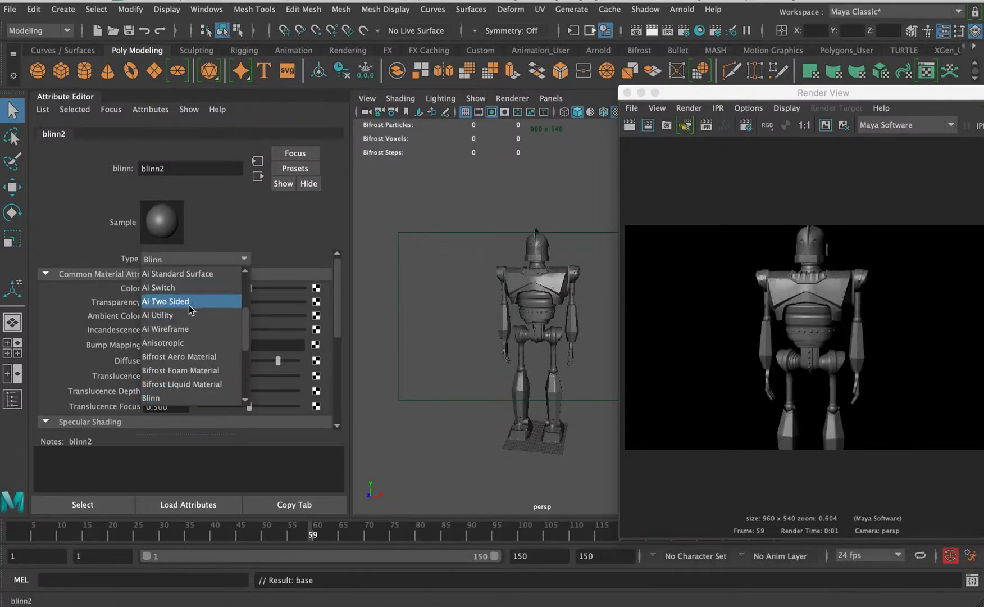
{"action": "left_click_drag", "start_coordinate": [246, 324], "coordinate": [242, 341]}
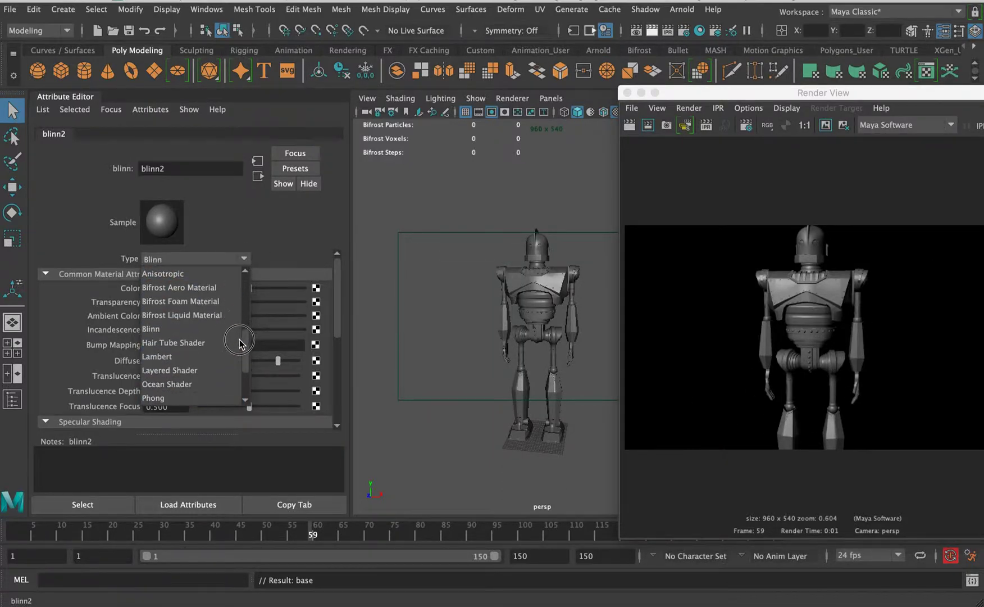
{"action": "left_click", "coordinate": [180, 358]}
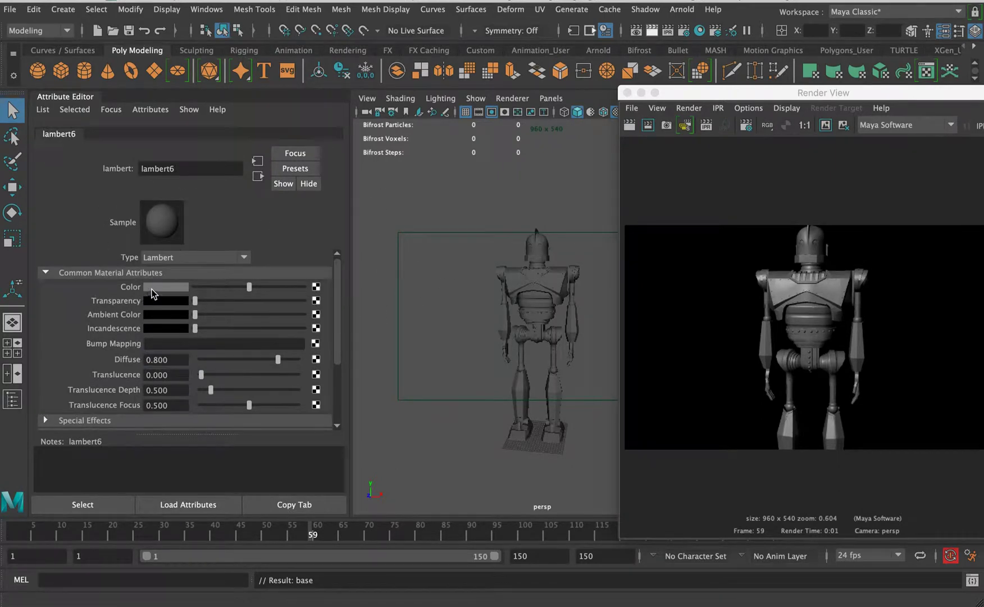
Step: Darken the Lambert color to black, re-render and compare the render's alpha channel with its RGB display
{"action": "left_click_drag", "start_coordinate": [255, 288], "coordinate": [171, 297]}
{"action": "left_click", "coordinate": [629, 125]}
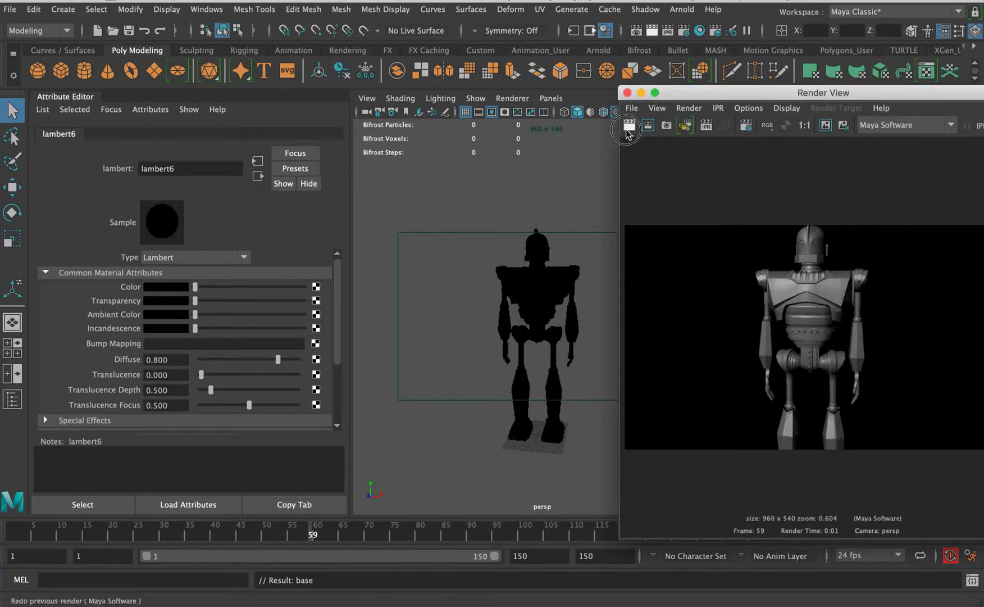
{"action": "left_click", "coordinate": [785, 125]}
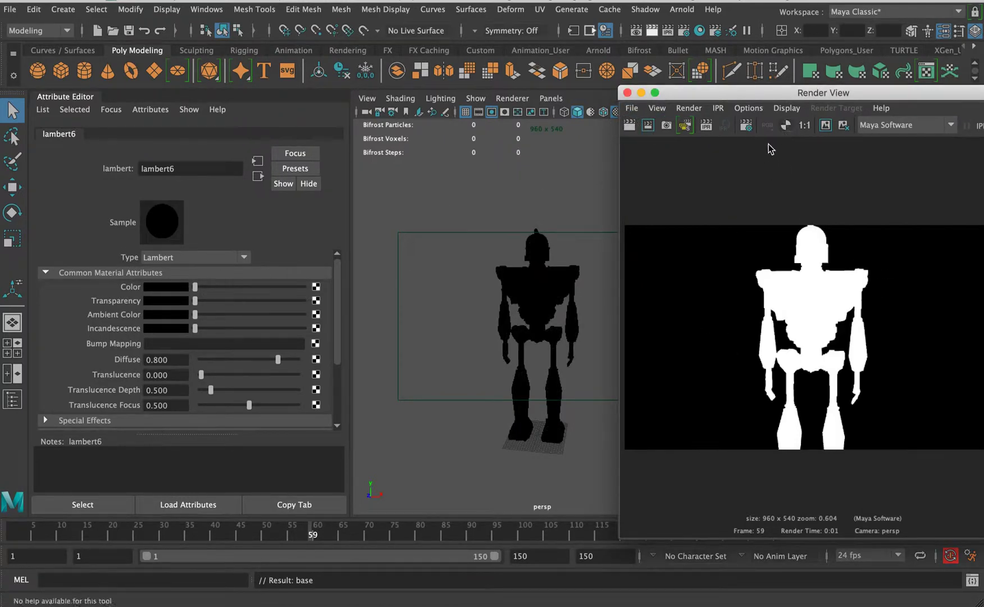
{"action": "left_click", "coordinate": [767, 124]}
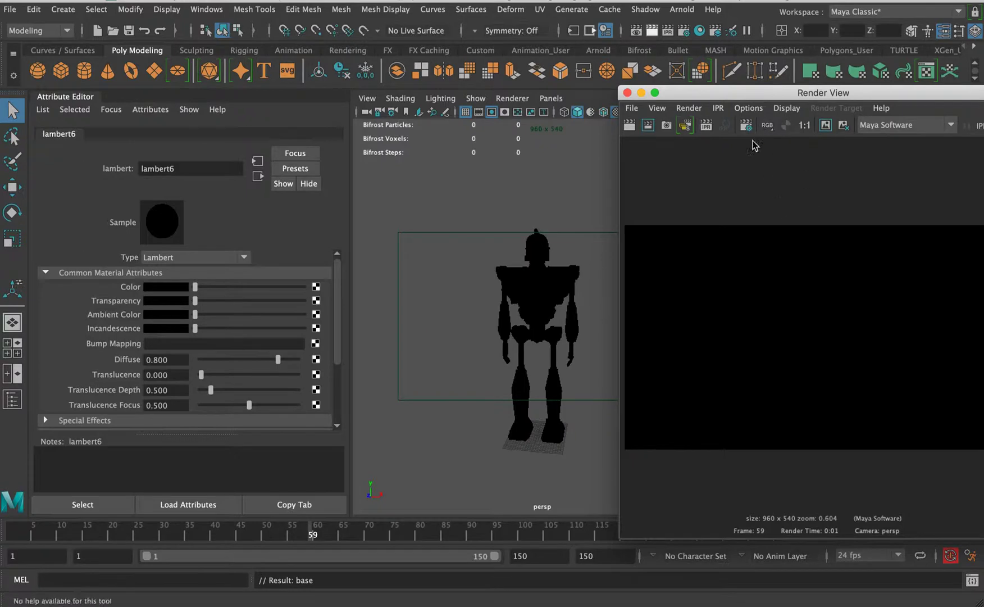
Step: Lighten the Lambert color for a test render, change it to bright red and re-render the robot
{"action": "left_click_drag", "start_coordinate": [209, 290], "coordinate": [282, 291]}
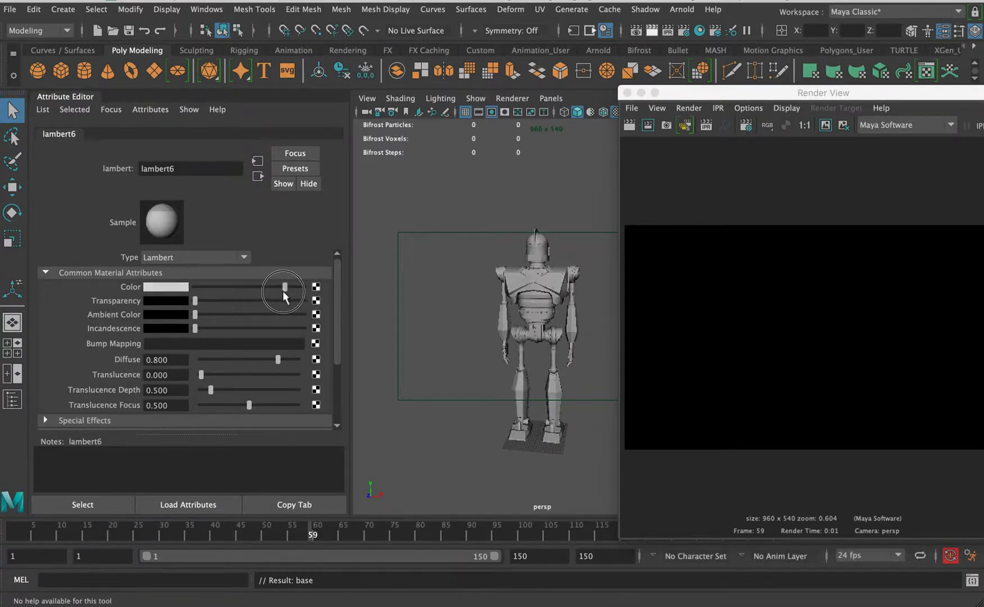
{"action": "left_click", "coordinate": [629, 145]}
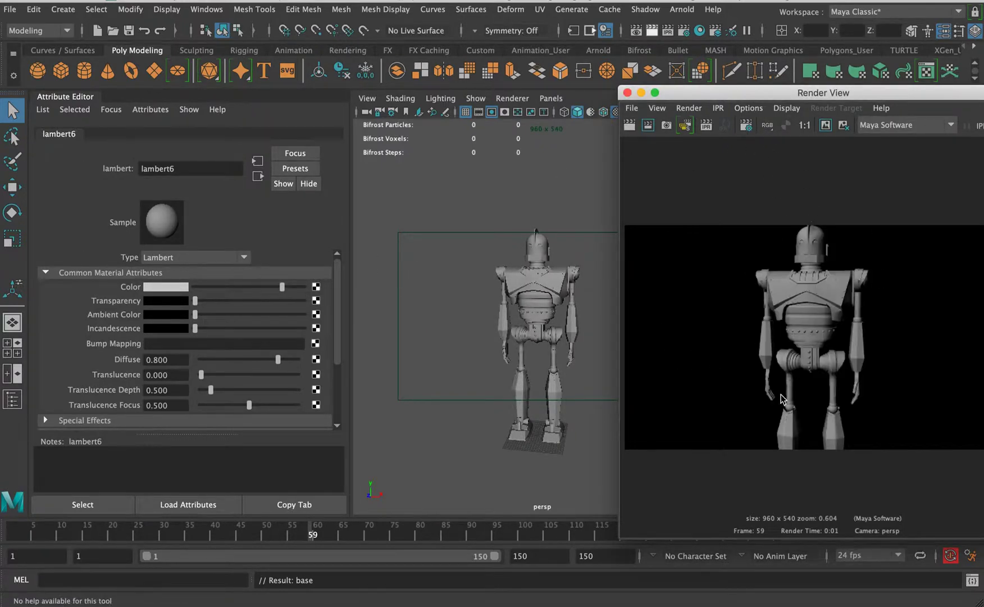
{"action": "left_click", "coordinate": [169, 285]}
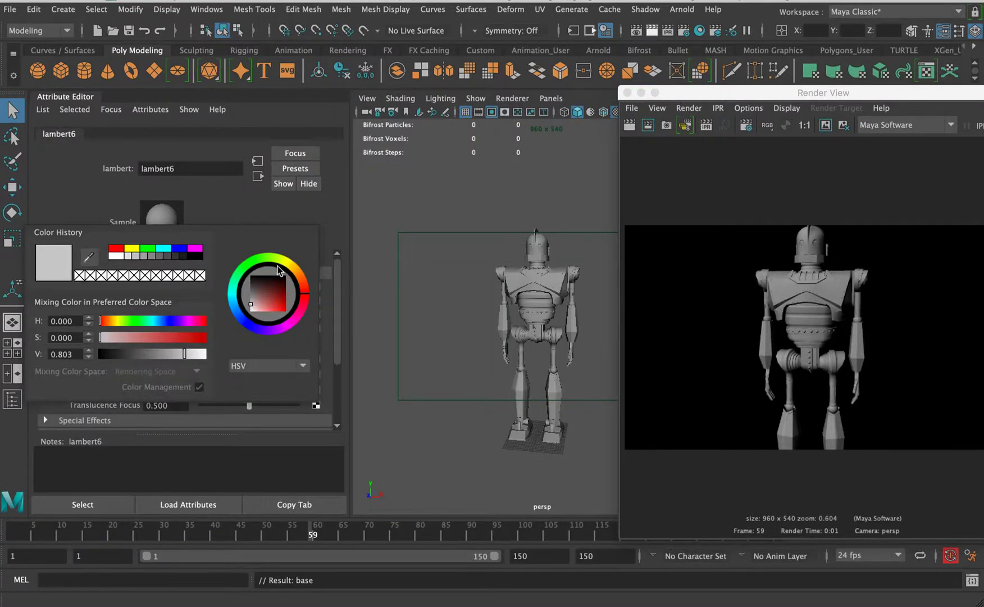
{"action": "left_click", "coordinate": [172, 285]}
{"action": "left_click_drag", "start_coordinate": [276, 293], "coordinate": [300, 284]}
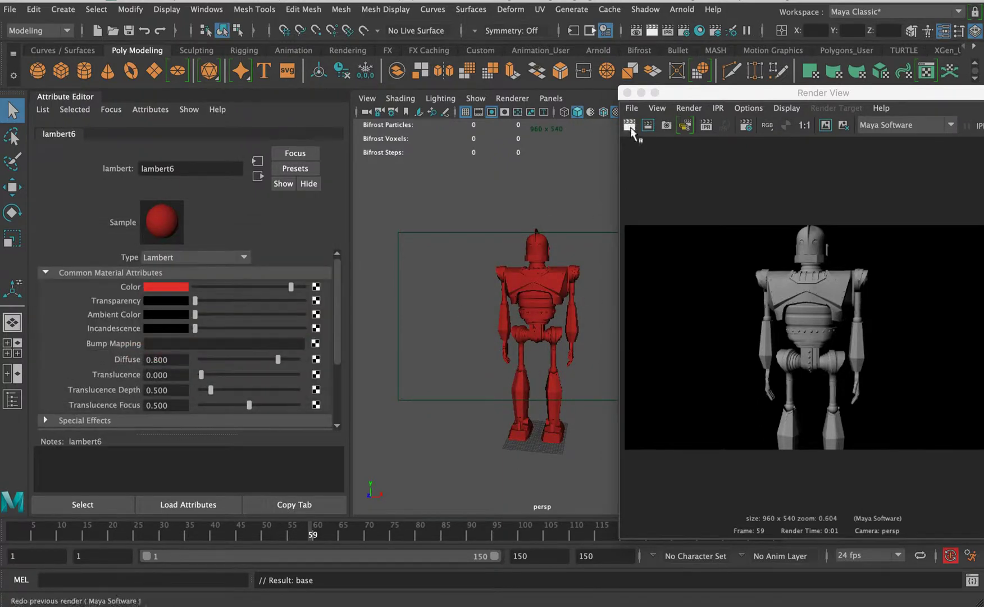
{"action": "left_click", "coordinate": [630, 127]}
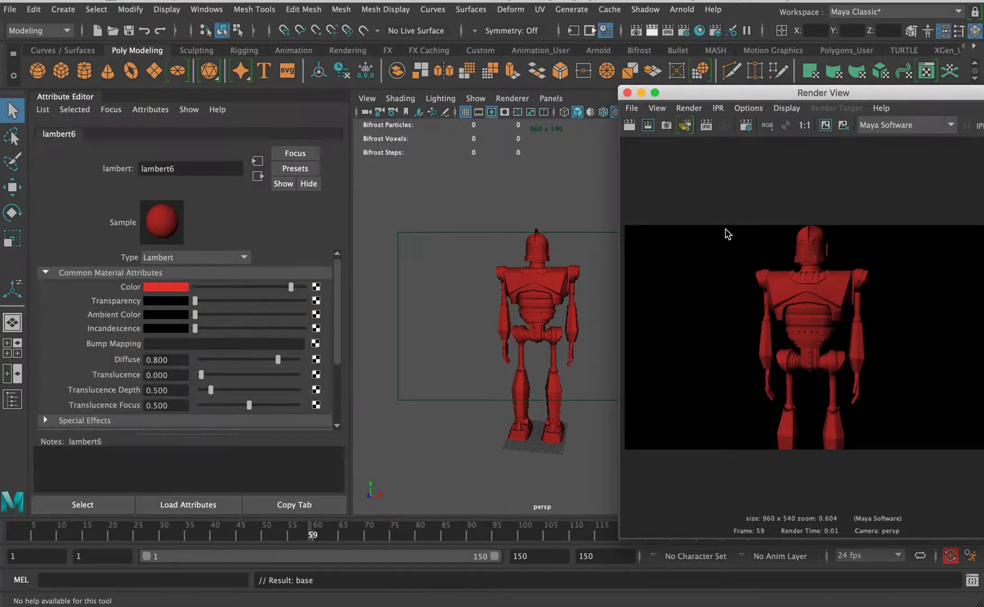
Step: Mark a render region over the left half of the robot image, darken the material's red and re-render only that region
{"action": "left_click", "coordinate": [648, 125]}
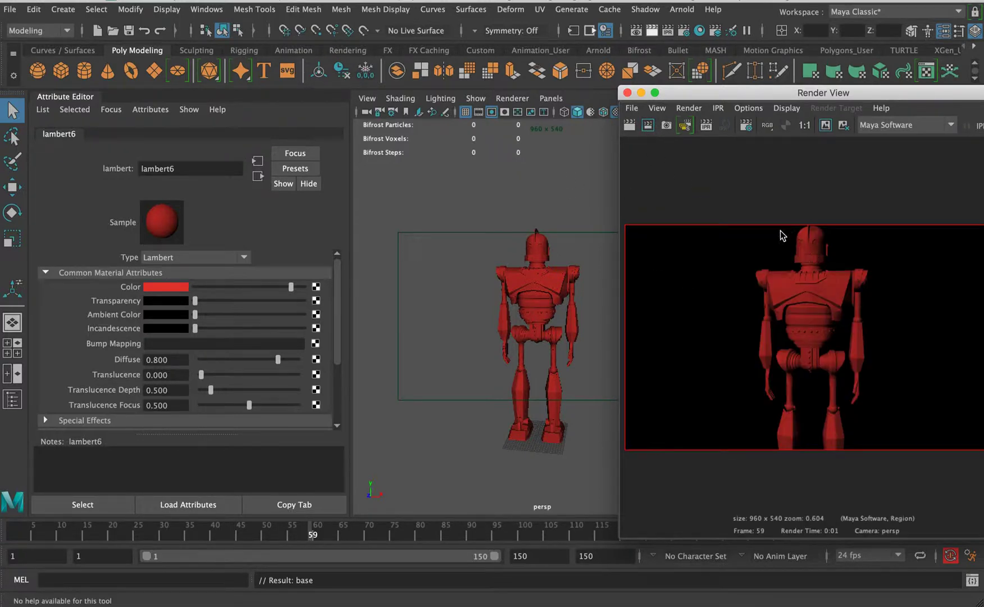
{"action": "left_click_drag", "start_coordinate": [741, 203], "coordinate": [817, 477]}
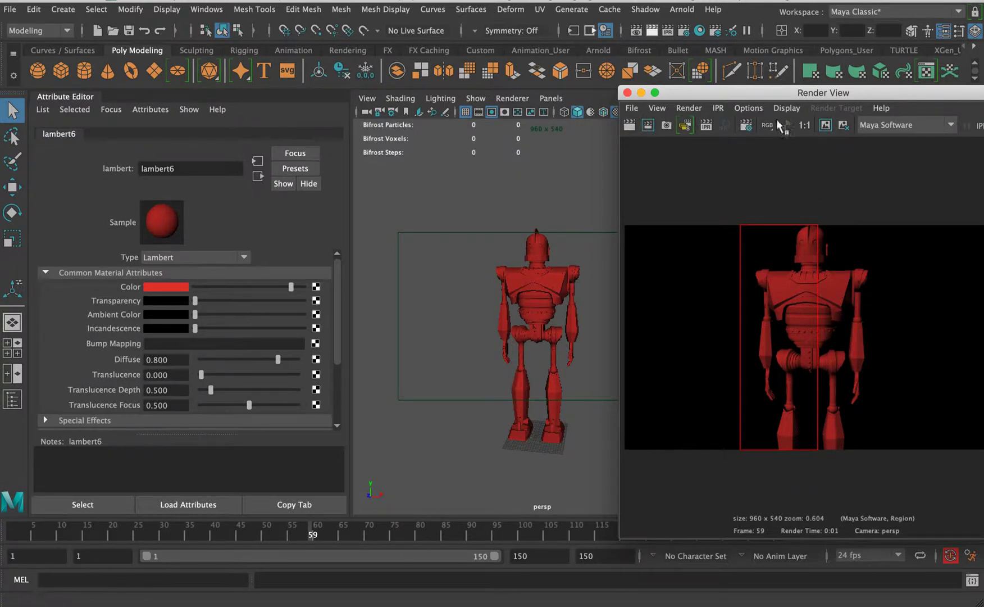
{"action": "left_click", "coordinate": [826, 126]}
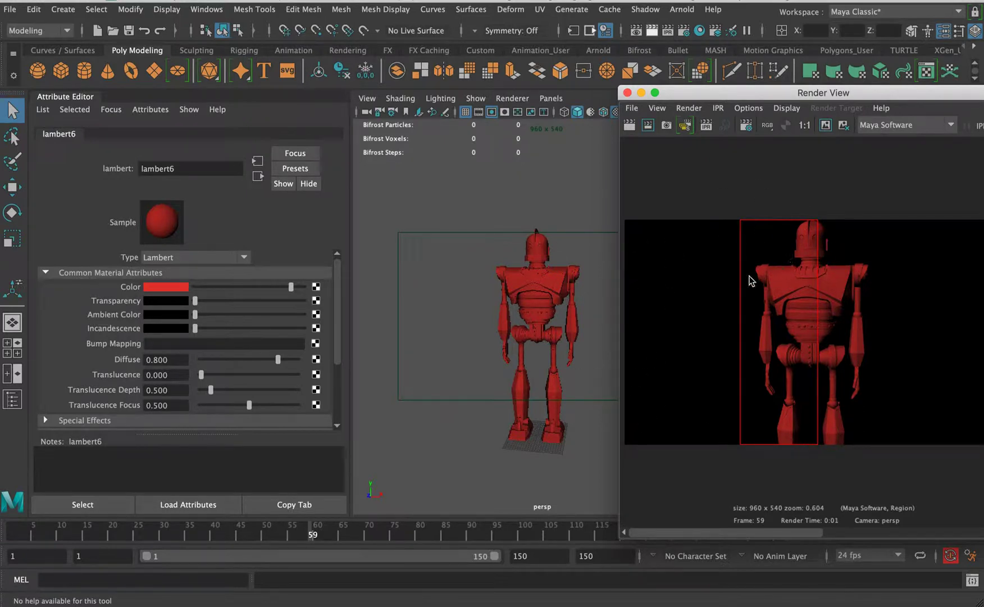
{"action": "left_click_drag", "start_coordinate": [291, 287], "coordinate": [248, 286]}
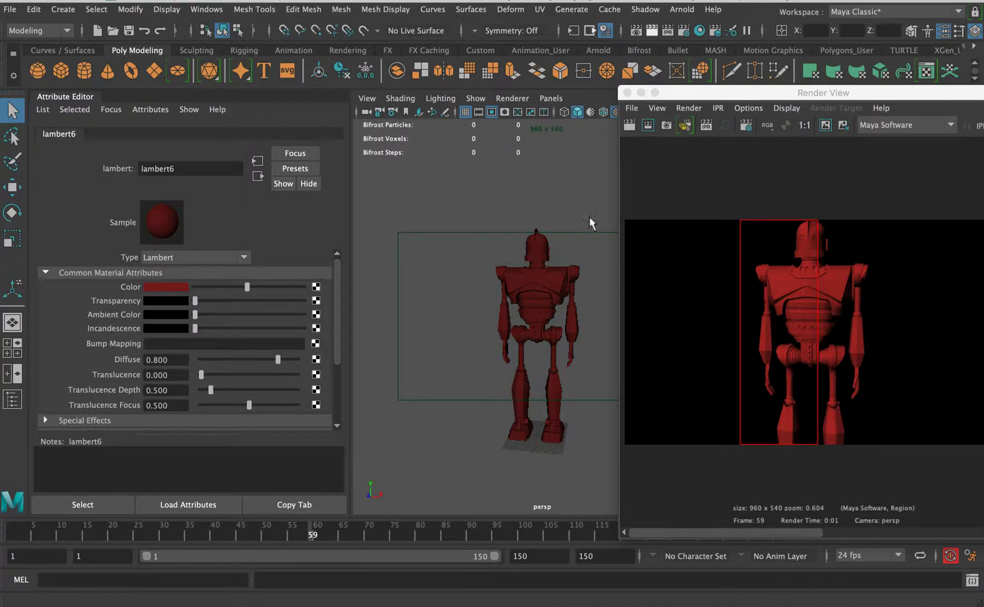
{"action": "left_click", "coordinate": [648, 126]}
Step: Mark a narrow render region down the robot's middle, brighten the material's red, re-render that region and clear the region frame
{"action": "left_click", "coordinate": [803, 231]}
{"action": "left_click_drag", "start_coordinate": [787, 198], "coordinate": [832, 478]}
{"action": "left_click_drag", "start_coordinate": [247, 287], "coordinate": [277, 287]}
{"action": "left_click", "coordinate": [648, 125]}
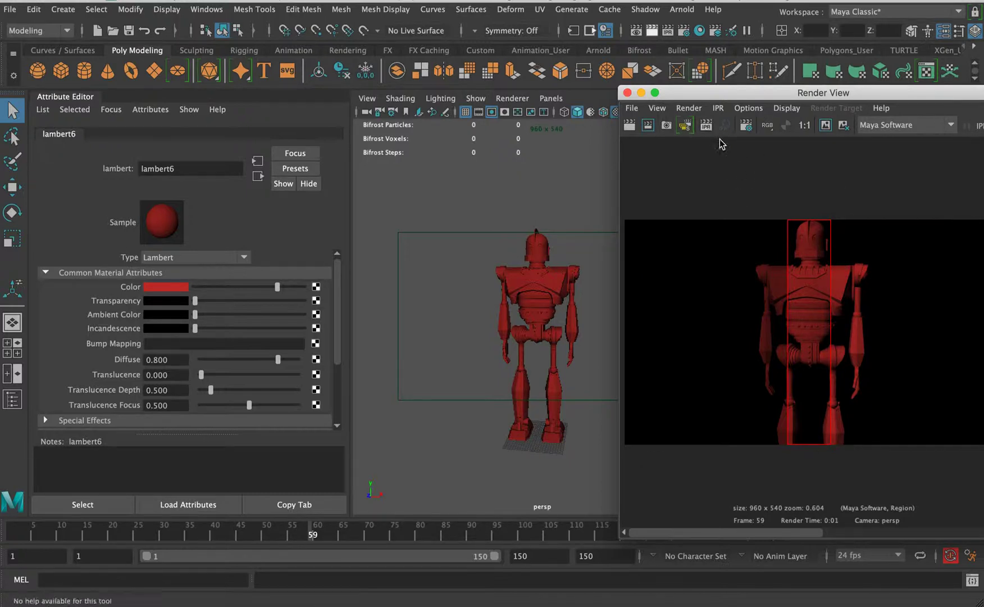
{"action": "left_click", "coordinate": [746, 191]}
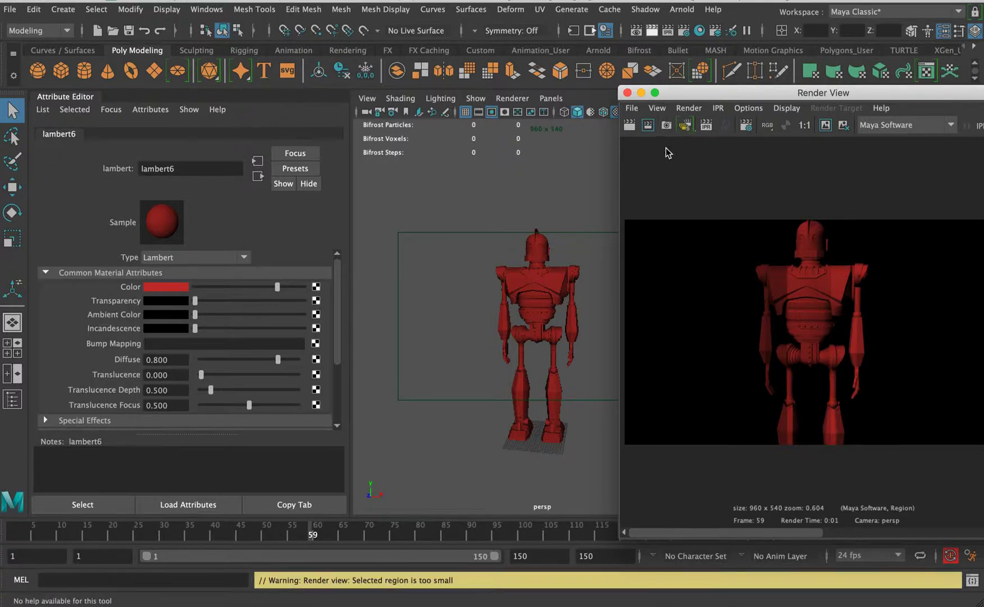
Step: Start an IPR render of the robot and inspect its torso up close
{"action": "left_click", "coordinate": [707, 130]}
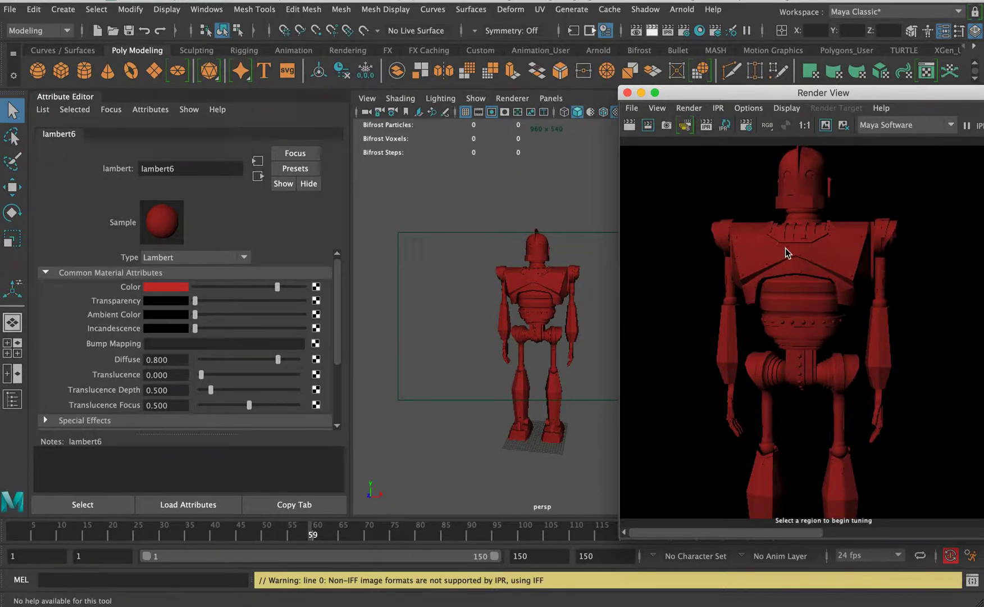
{"action": "scroll", "coordinate": [801, 250], "scroll_direction": "up", "scroll_amount": 7}
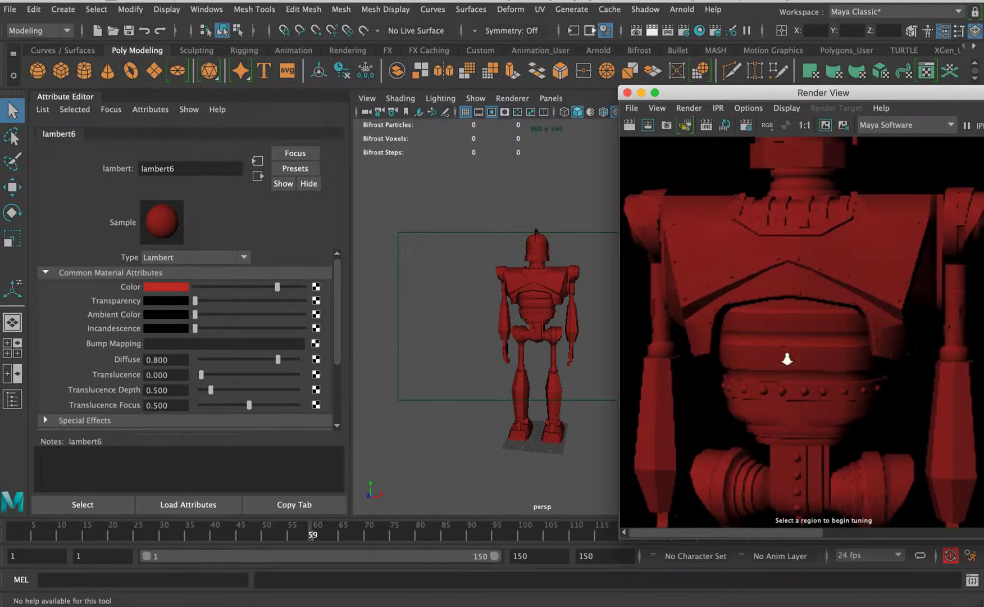
{"action": "scroll", "coordinate": [787, 359], "scroll_direction": "down", "scroll_amount": 6}
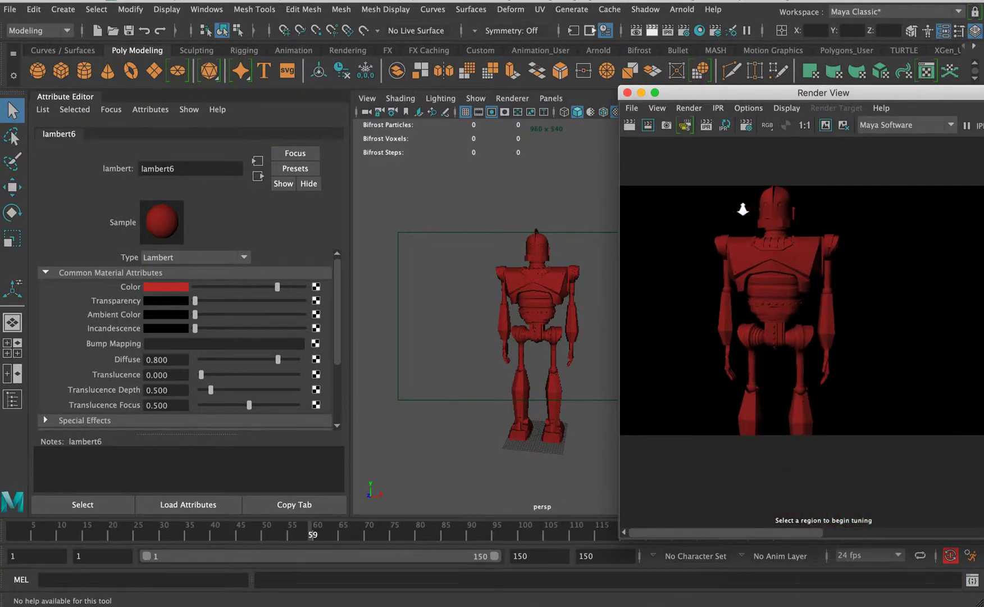
Step: Mark IPR regions over the robot's left half and over the whole figure, testing darker reds for the lambert6 color
{"action": "scroll", "coordinate": [742, 209], "scroll_direction": "down", "scroll_amount": 2}
{"action": "left_click_drag", "start_coordinate": [699, 176], "coordinate": [778, 423]}
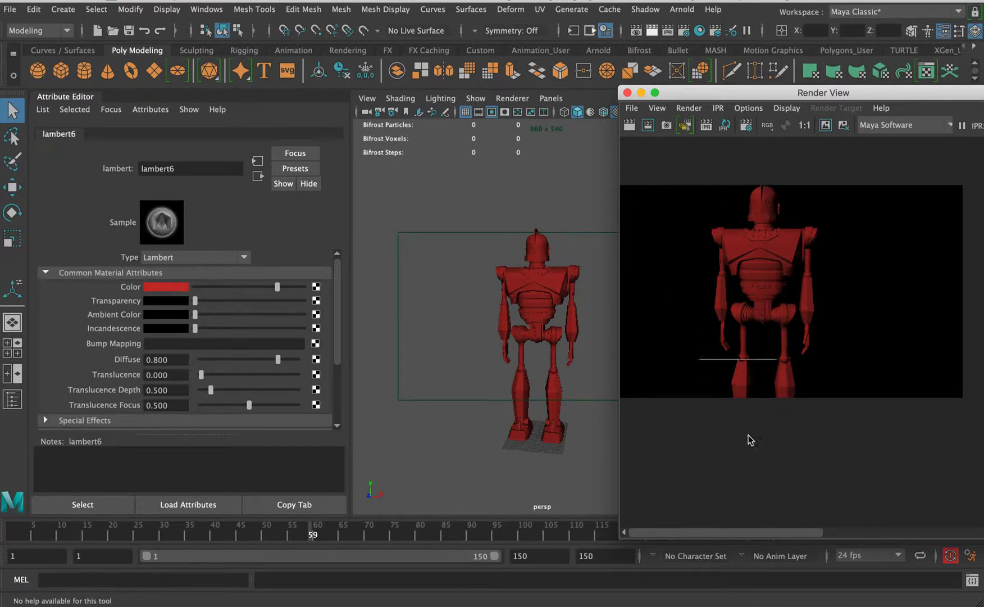
{"action": "left_click", "coordinate": [237, 287]}
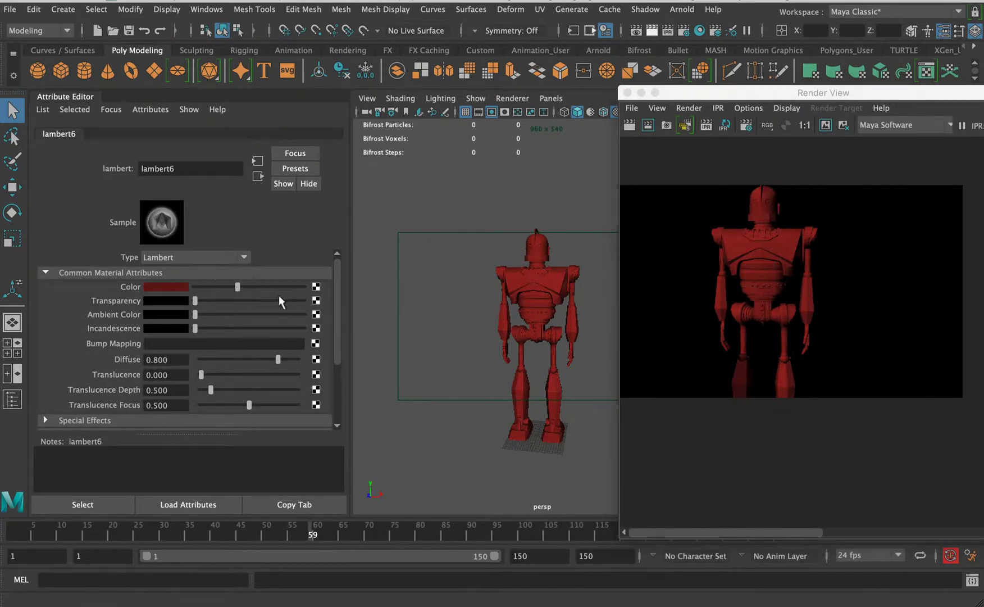
{"action": "left_click_drag", "start_coordinate": [690, 186], "coordinate": [835, 397]}
{"action": "mouse_move", "coordinate": [237, 286]}
{"action": "left_mouse_down"}
{"action": "mouse_move", "coordinate": [279, 287]}
{"action": "mouse_move", "coordinate": [245, 287]}
{"action": "left_mouse_up"}
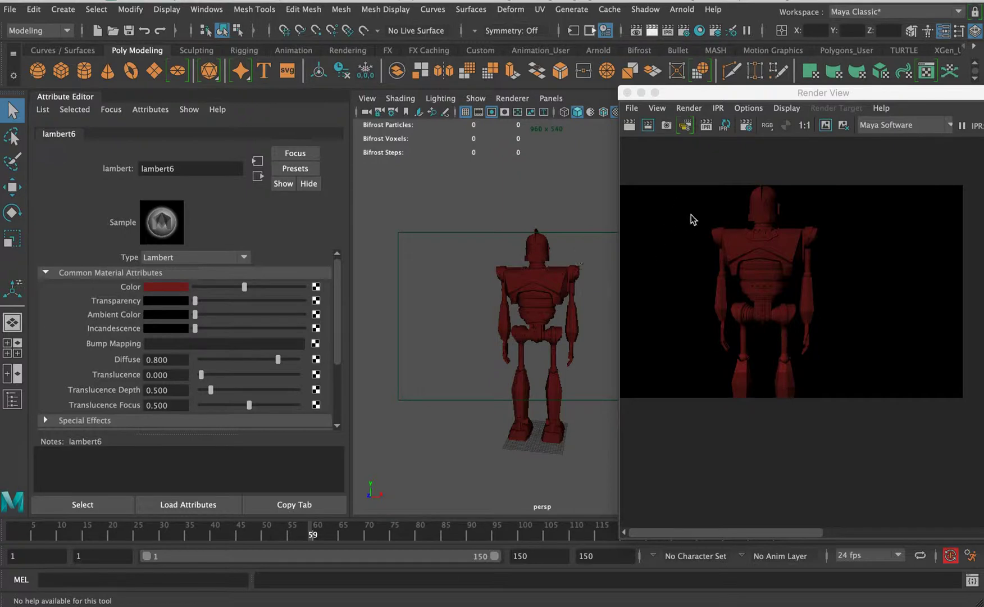
Step: Mark a render region over the right half of the robot image, darken the material's red and re-render only that region
{"action": "left_click_drag", "start_coordinate": [761, 182], "coordinate": [829, 412]}
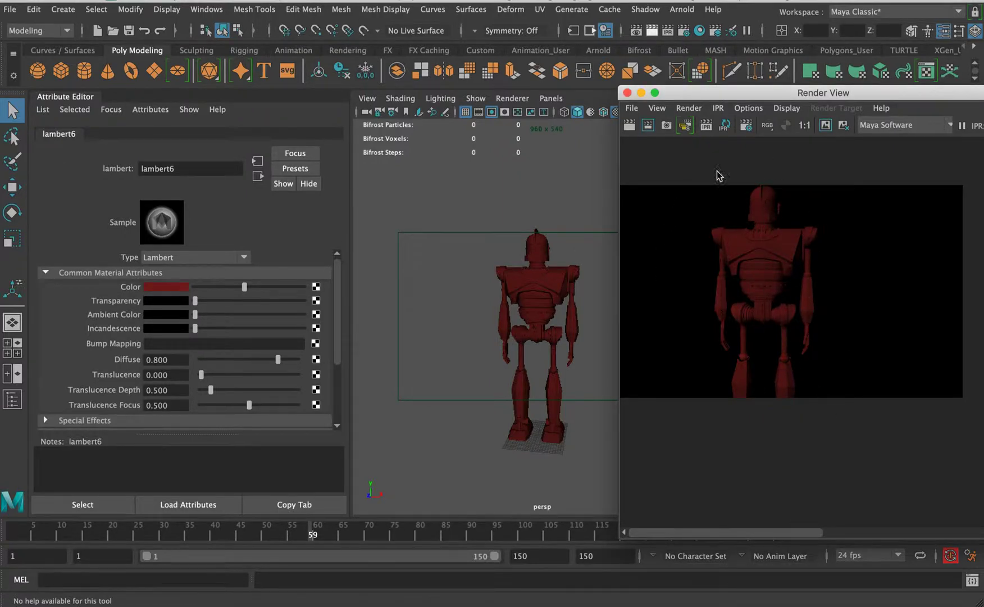
{"action": "left_click", "coordinate": [647, 126]}
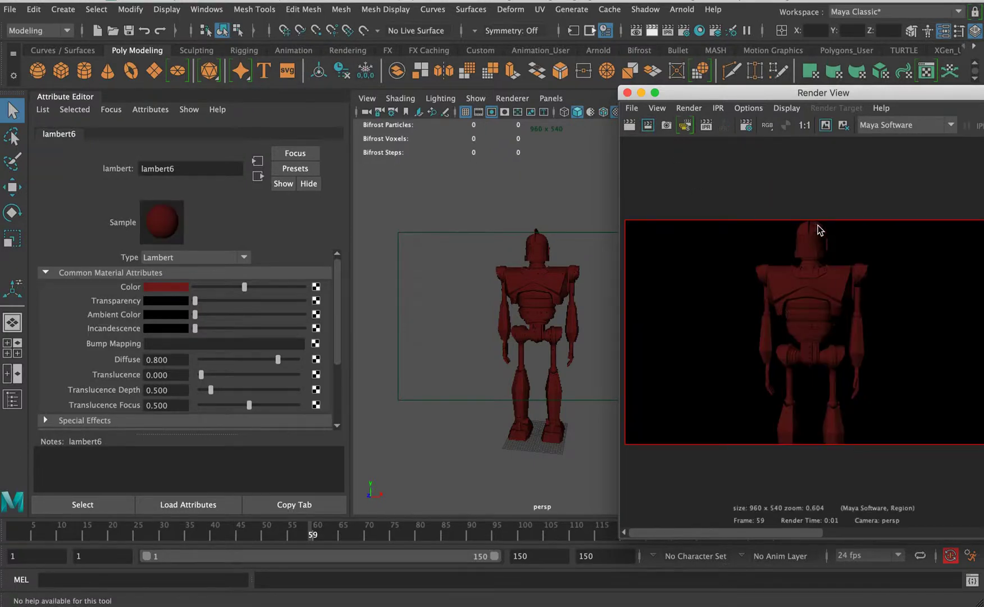
{"action": "left_click_drag", "start_coordinate": [807, 213], "coordinate": [911, 449]}
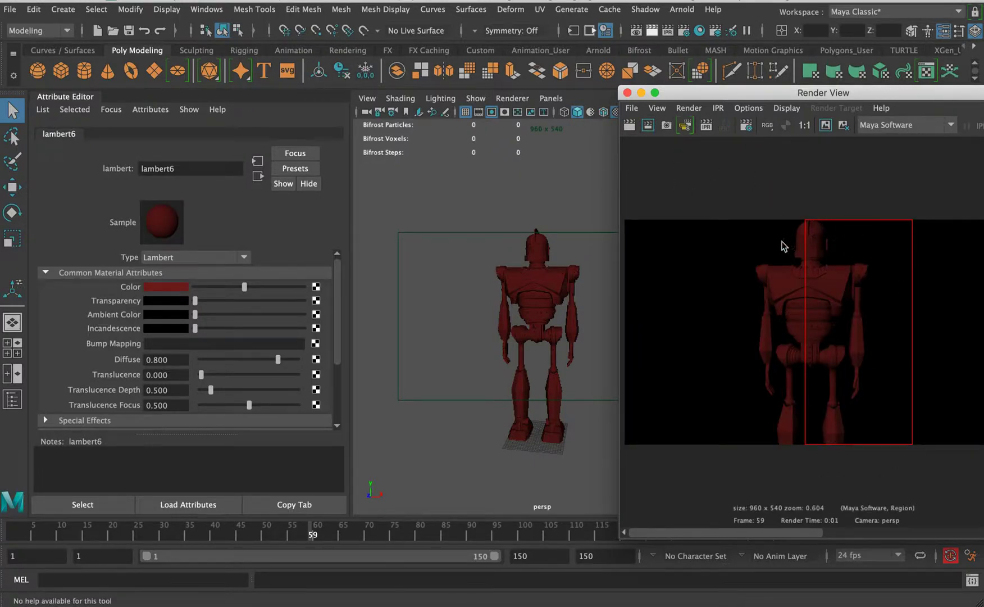
{"action": "left_click", "coordinate": [647, 126]}
{"action": "left_click", "coordinate": [222, 287]}
{"action": "left_click", "coordinate": [647, 126]}
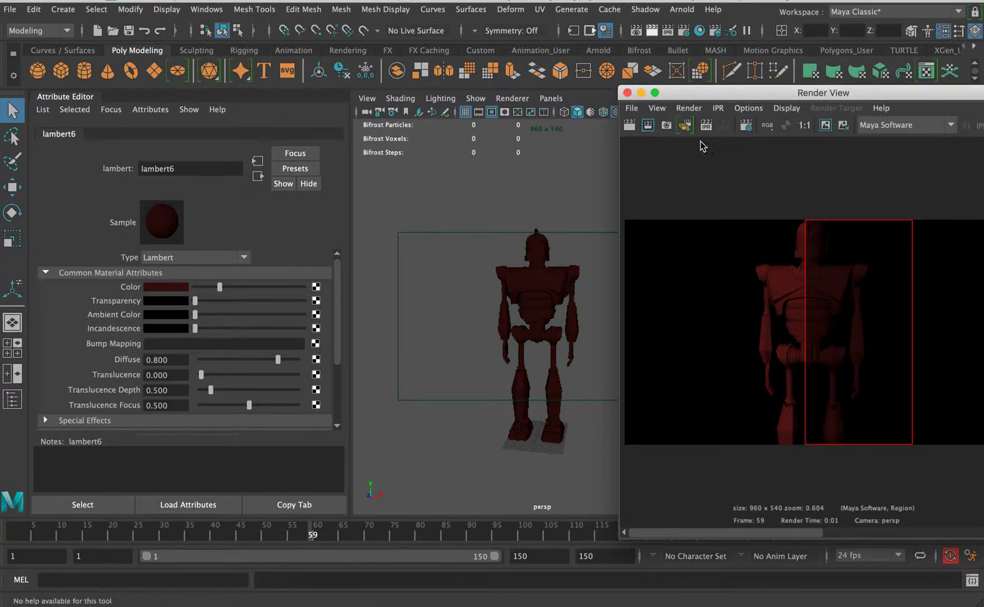
Step: Brighten the material's red moderately and render narrow vertical regions through the robot's middle
{"action": "left_click_drag", "start_coordinate": [219, 287], "coordinate": [239, 287]}
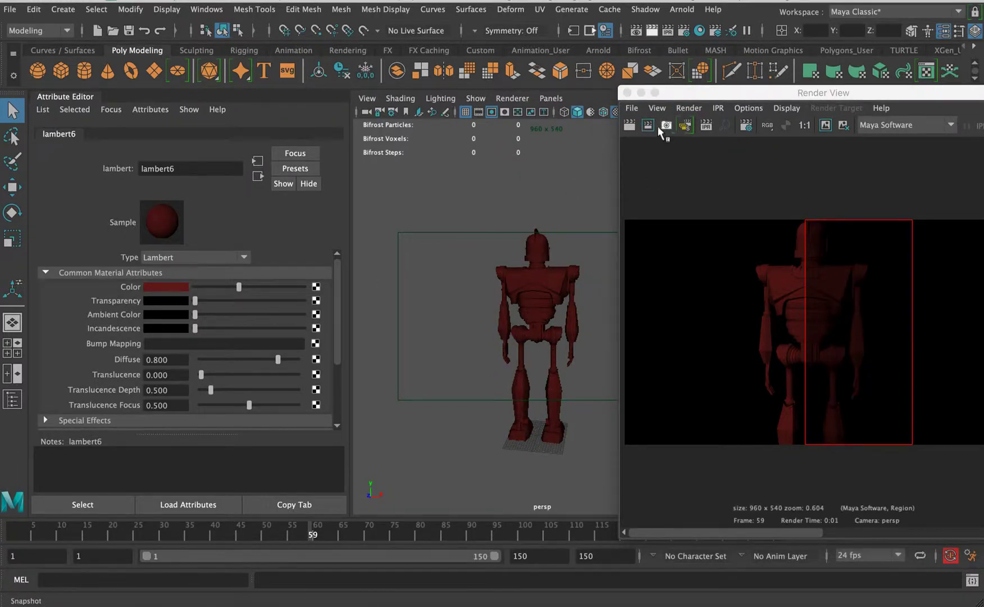
{"action": "left_click_drag", "start_coordinate": [800, 213], "coordinate": [844, 444]}
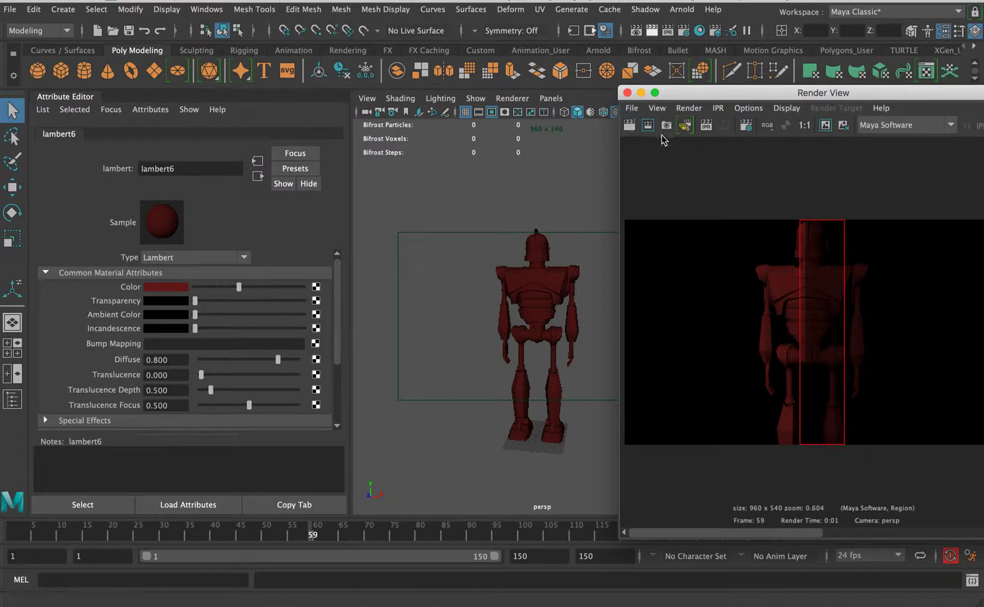
{"action": "left_click", "coordinate": [647, 126]}
{"action": "left_click_drag", "start_coordinate": [783, 220], "coordinate": [827, 444]}
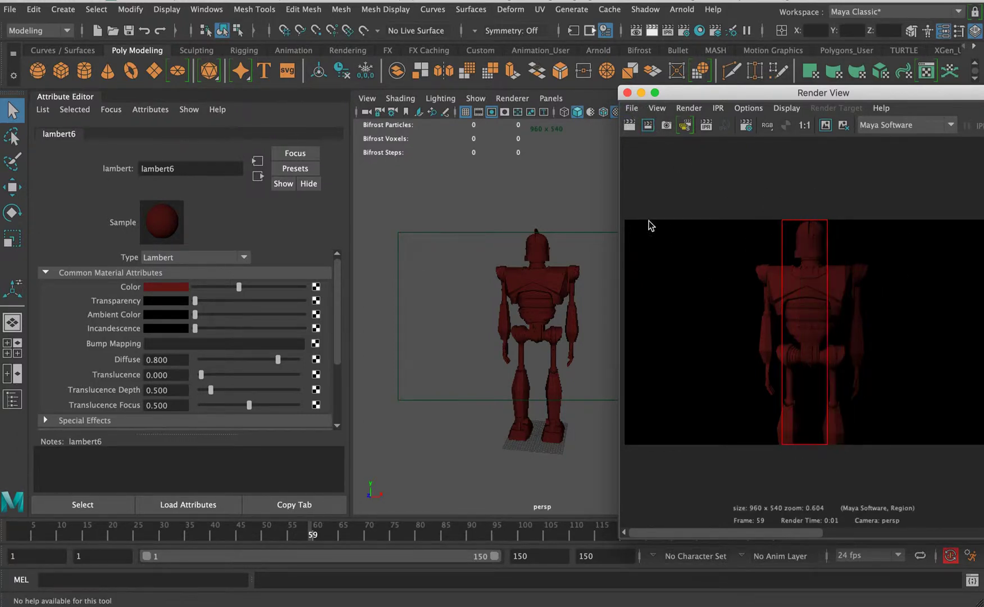
{"action": "left_click", "coordinate": [647, 126]}
Step: Brighten the material's red further, re-render the narrow middle region and clear the region frame
{"action": "left_click_drag", "start_coordinate": [239, 287], "coordinate": [263, 287]}
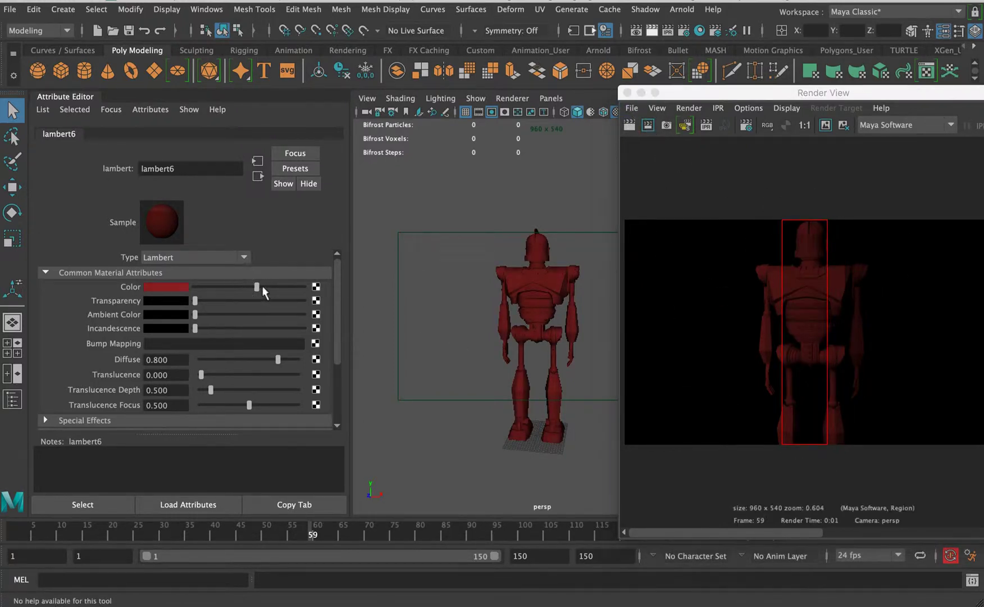
{"action": "left_click", "coordinate": [647, 126]}
{"action": "left_click", "coordinate": [741, 204]}
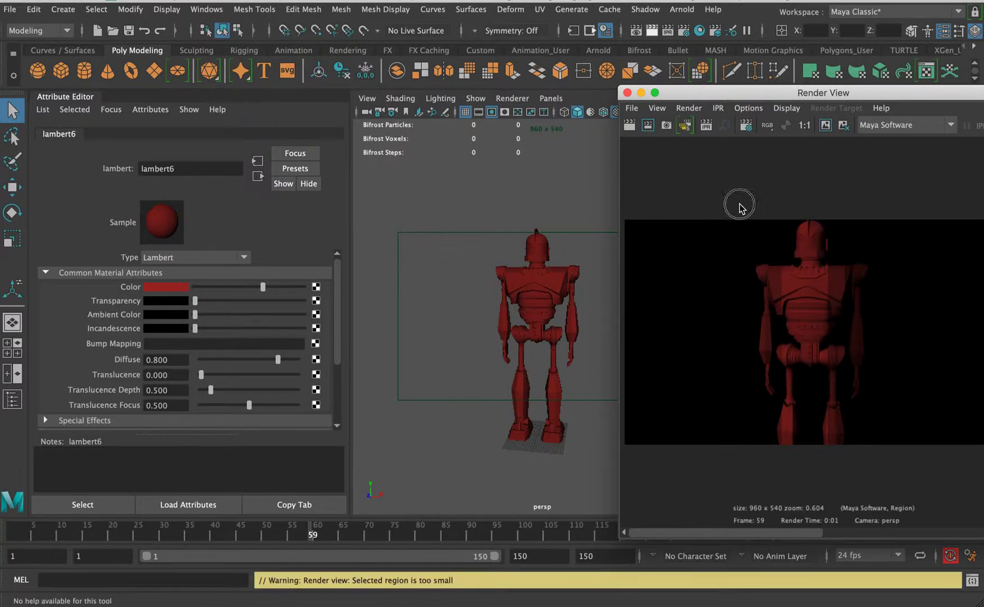
Step: Re-render the robot's left half in a new region and brighten the material's red slightly
{"action": "left_click_drag", "start_coordinate": [741, 204], "coordinate": [819, 465]}
{"action": "left_click", "coordinate": [673, 127]}
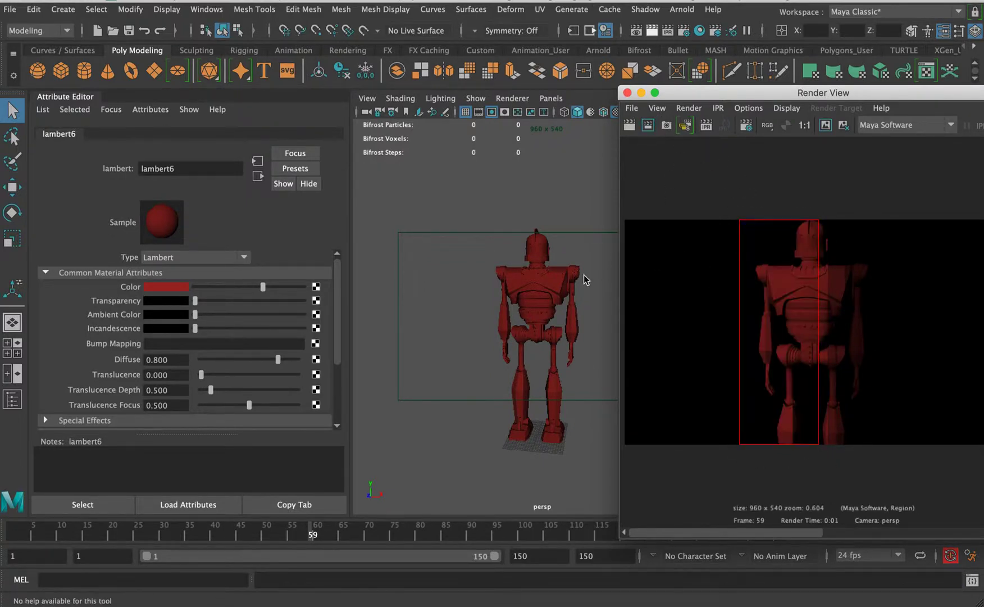
{"action": "mouse_move", "coordinate": [266, 290]}
{"action": "left_mouse_down"}
{"action": "mouse_move", "coordinate": [302, 285]}
{"action": "mouse_move", "coordinate": [268, 288]}
{"action": "left_mouse_up"}
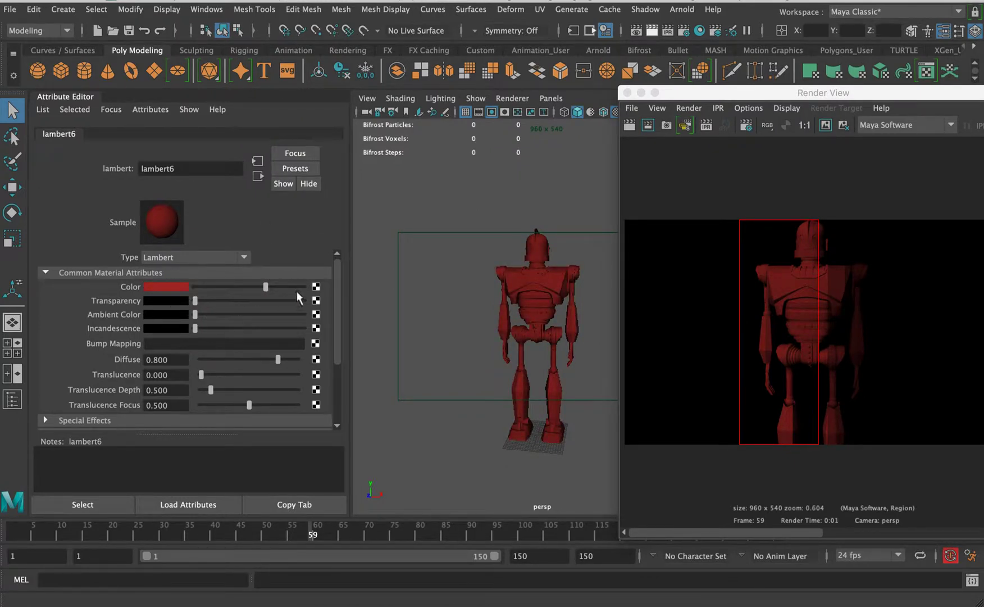
Step: Connect a File texture to the Color attribute of the lambert6 material
{"action": "left_click", "coordinate": [316, 287]}
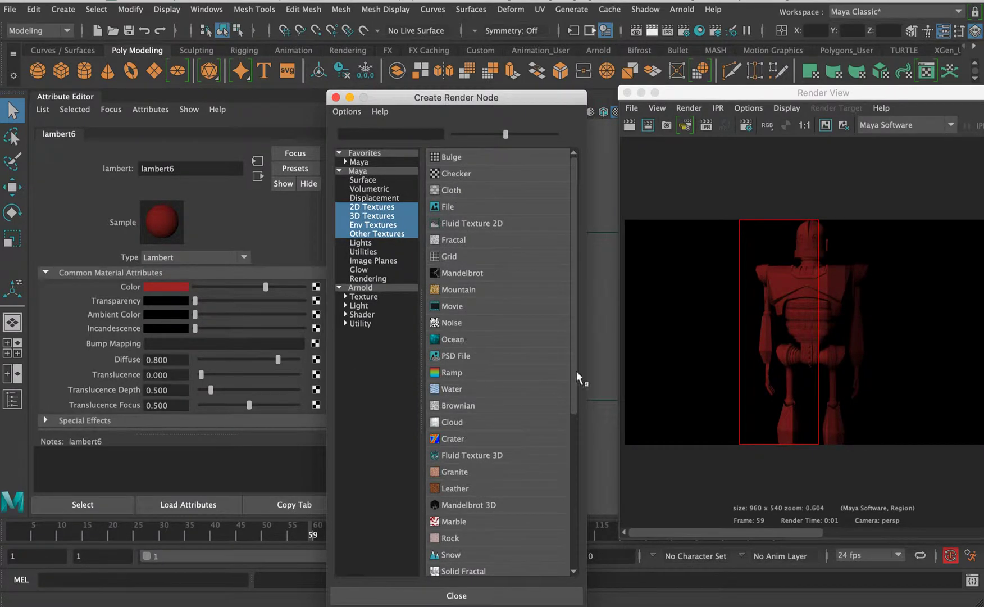
{"action": "left_click_drag", "start_coordinate": [576, 366], "coordinate": [581, 261]}
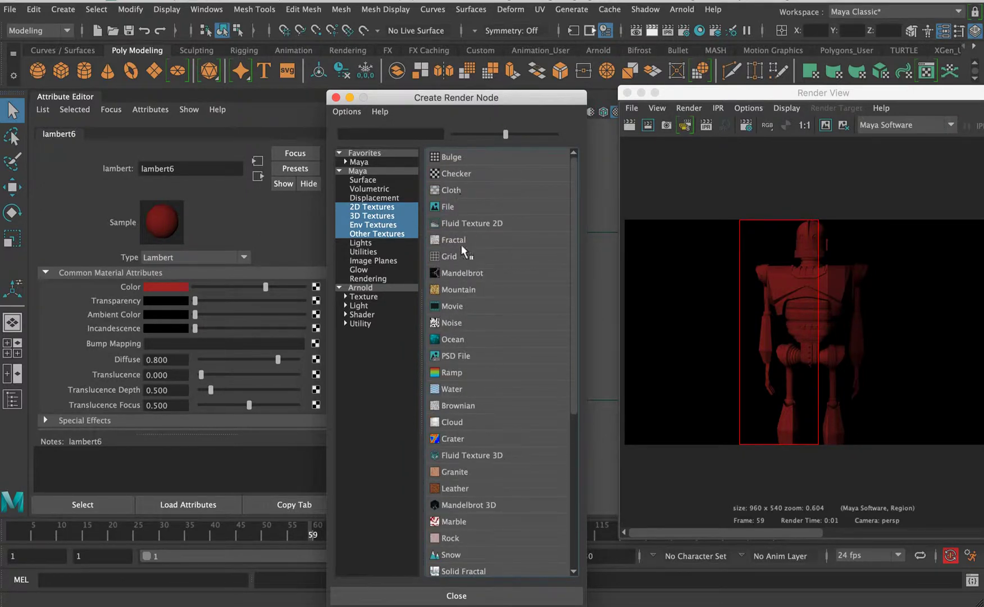
{"action": "left_click", "coordinate": [448, 206]}
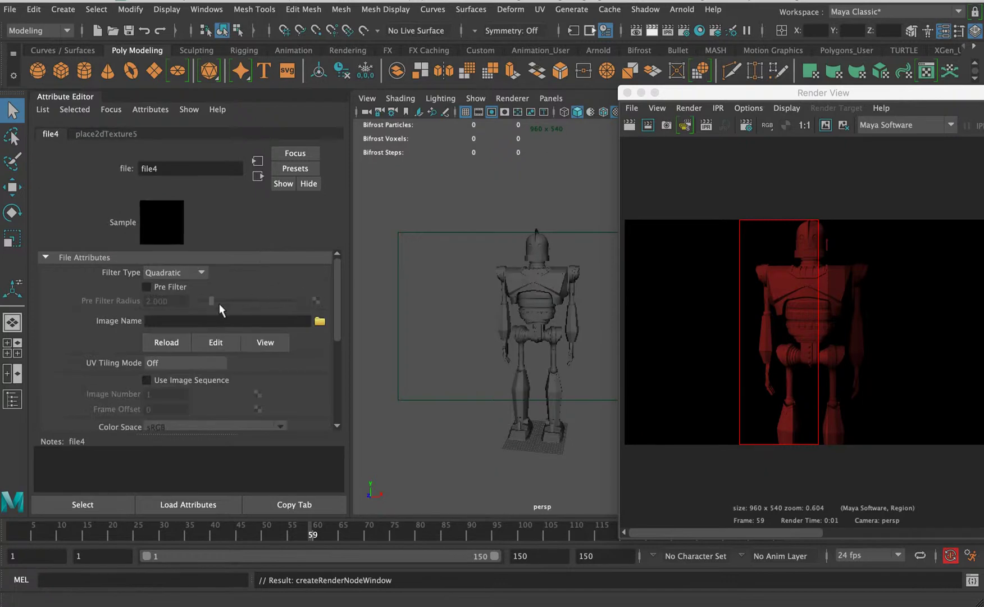
Step: Select the robot's chest, show its lambert6 material and open the file texture connected to Color
{"action": "left_click", "coordinate": [519, 276]}
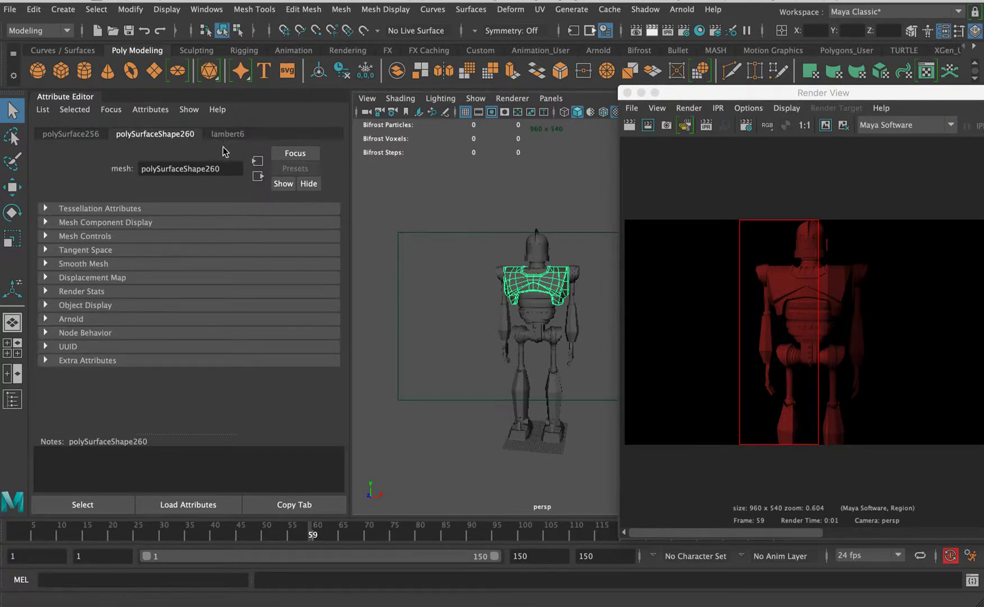
{"action": "left_click", "coordinate": [230, 135]}
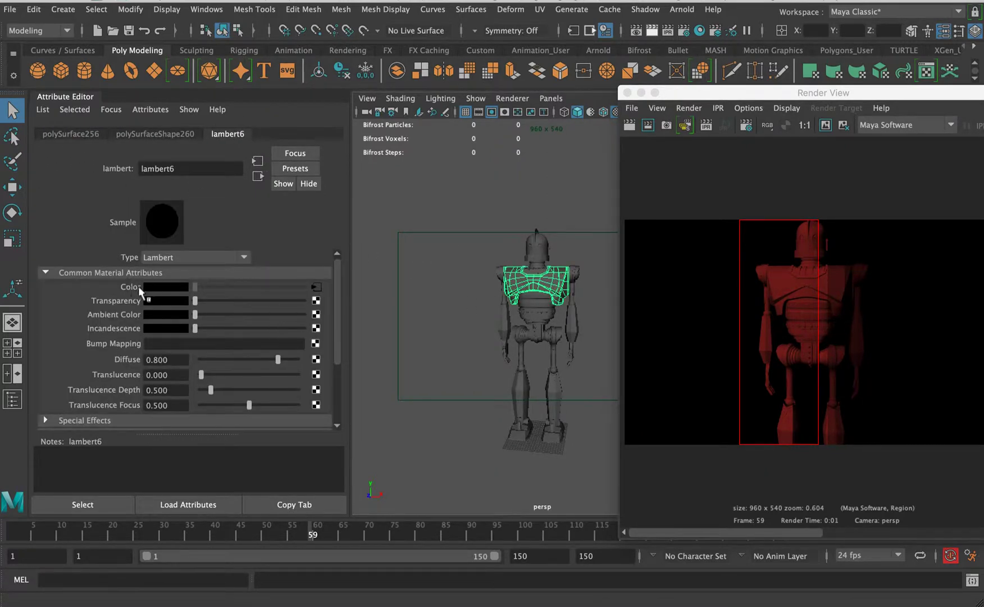
{"action": "left_click", "coordinate": [316, 290]}
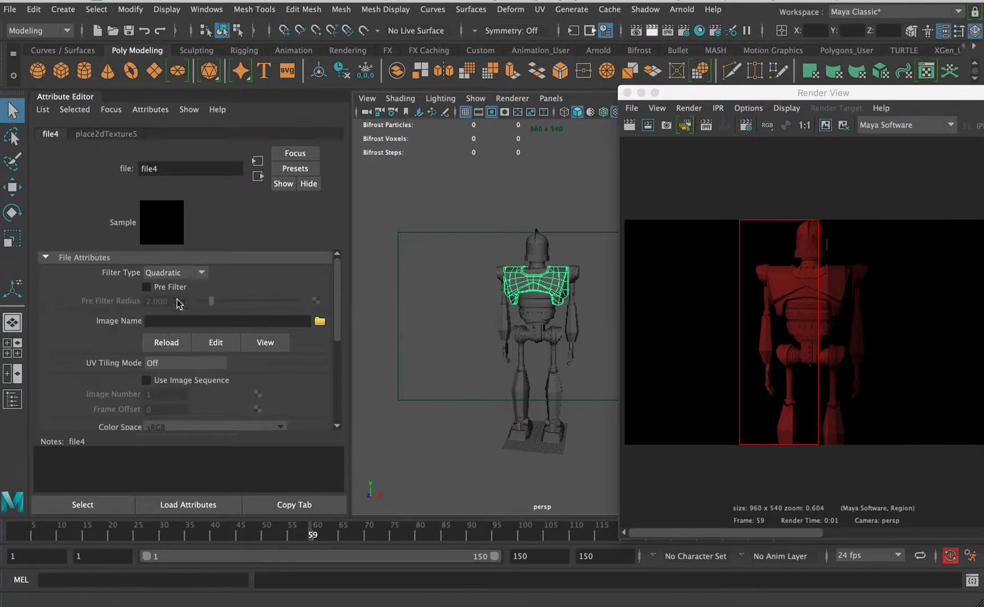
Step: Load basicMetal.jpg from the Dropbox project_01 "3d tracking" folder as the file texture's image and deselect the robot part
{"action": "left_click", "coordinate": [320, 322]}
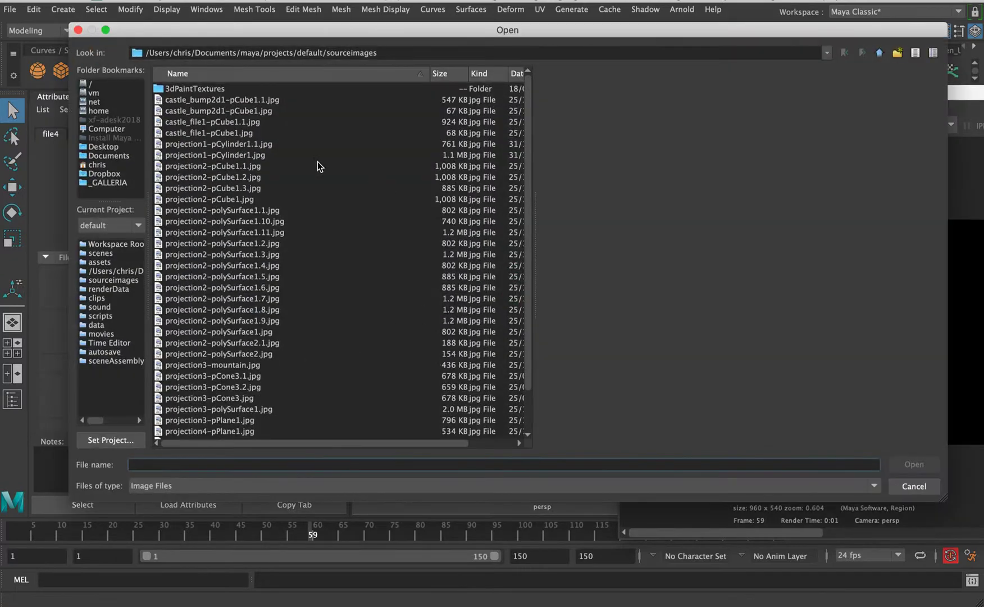
{"action": "left_click", "coordinate": [103, 173]}
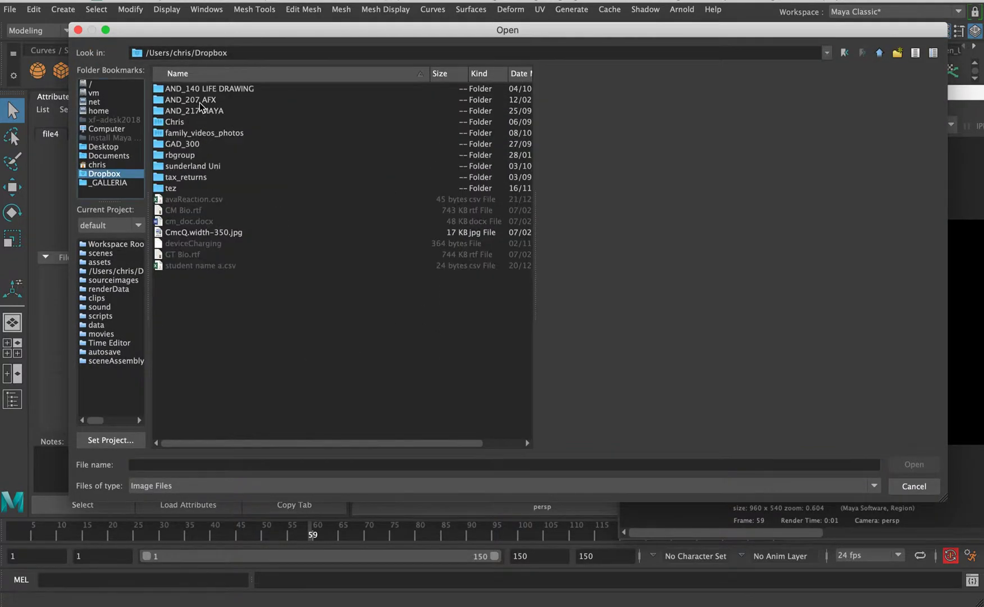
{"action": "double_click", "coordinate": [203, 99]}
{"action": "left_click", "coordinate": [843, 53]}
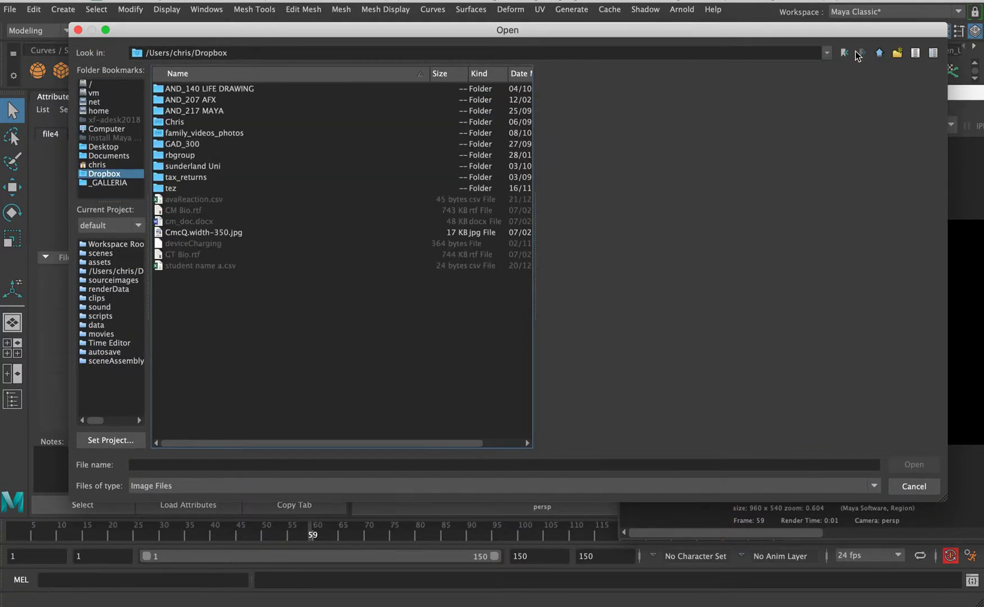
{"action": "double_click", "coordinate": [214, 99]}
{"action": "double_click", "coordinate": [196, 89]}
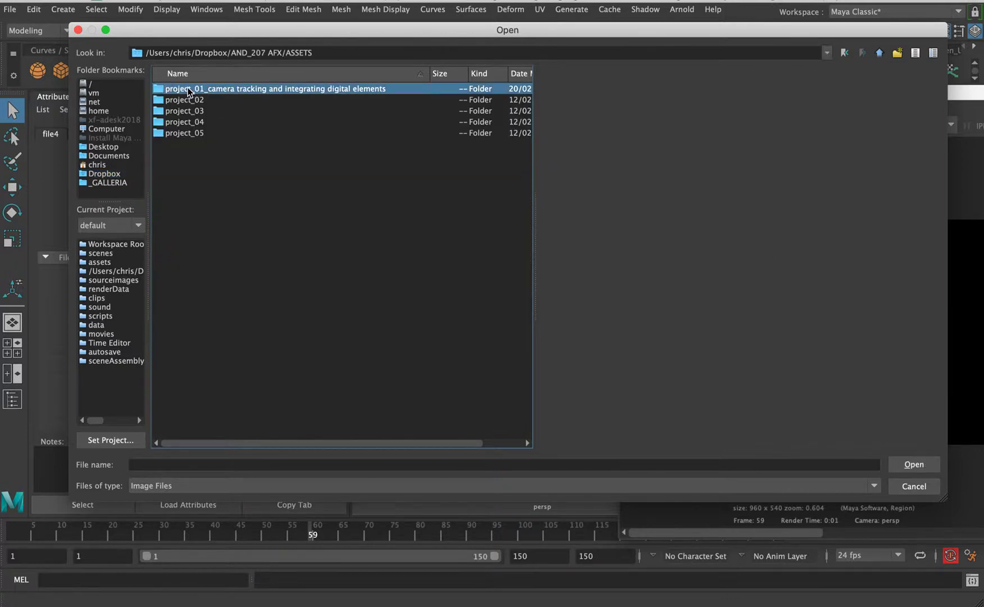
{"action": "double_click", "coordinate": [215, 89]}
{"action": "double_click", "coordinate": [199, 90]}
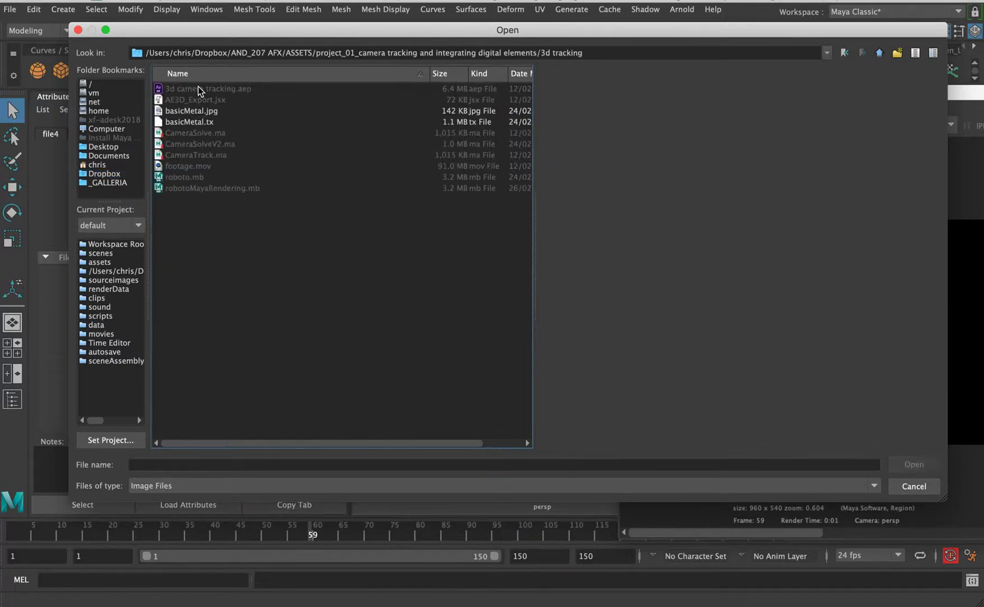
{"action": "left_click", "coordinate": [220, 111]}
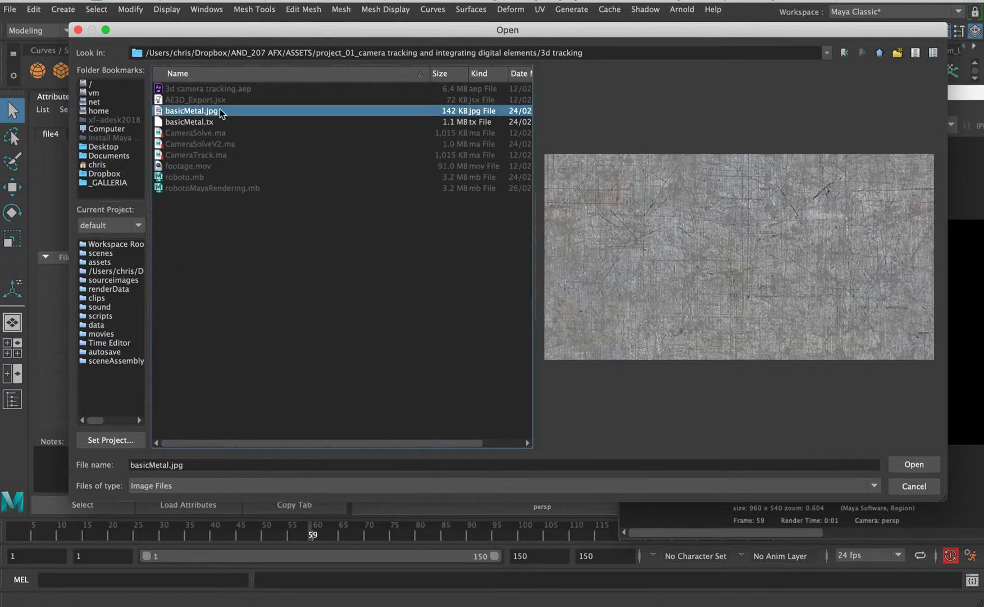
{"action": "left_click", "coordinate": [911, 464]}
{"action": "left_click", "coordinate": [472, 196]}
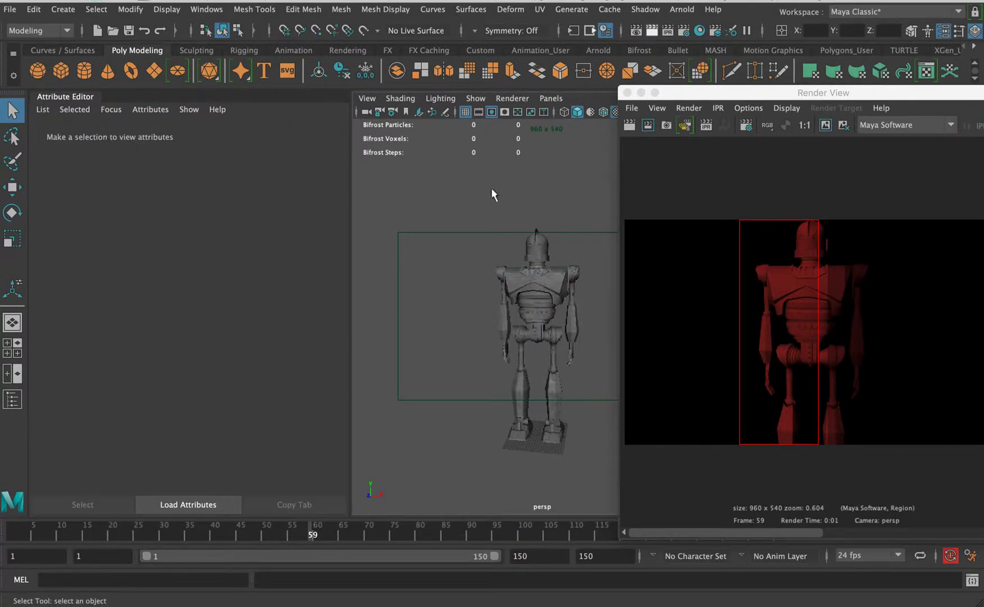
Step: Mark a render region around the whole robot and render it with the metal texture
{"action": "left_click", "coordinate": [703, 191]}
{"action": "left_click_drag", "start_coordinate": [727, 190], "coordinate": [919, 505]}
{"action": "left_click", "coordinate": [648, 125]}
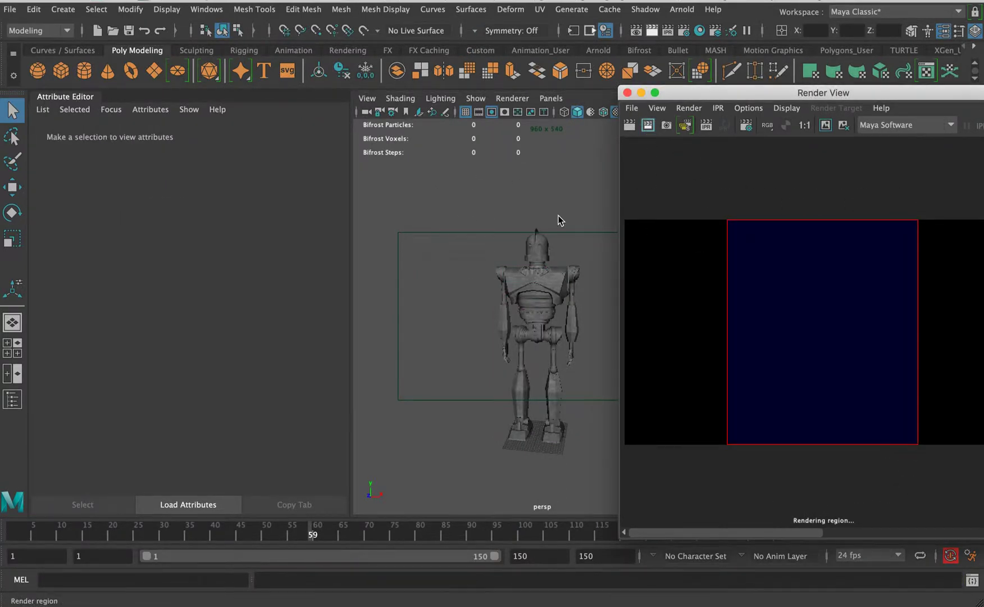
Step: Raise lambert6's Ambient Color to mid-grey, re-render a region over the robot's left half and clear the region frame
{"action": "left_click", "coordinate": [548, 254]}
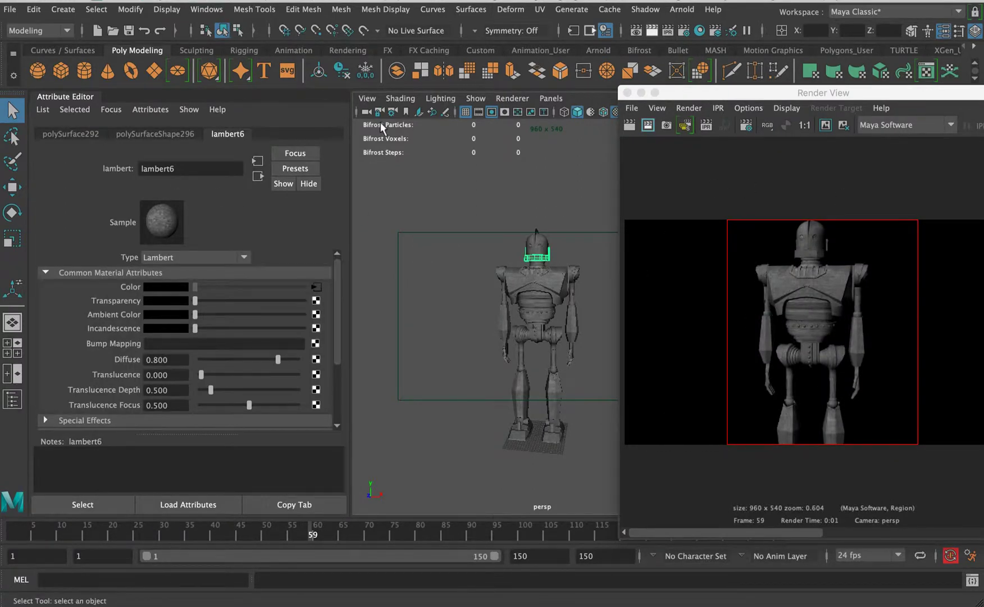
{"action": "left_click_drag", "start_coordinate": [195, 314], "coordinate": [175, 325]}
{"action": "left_click", "coordinate": [709, 197]}
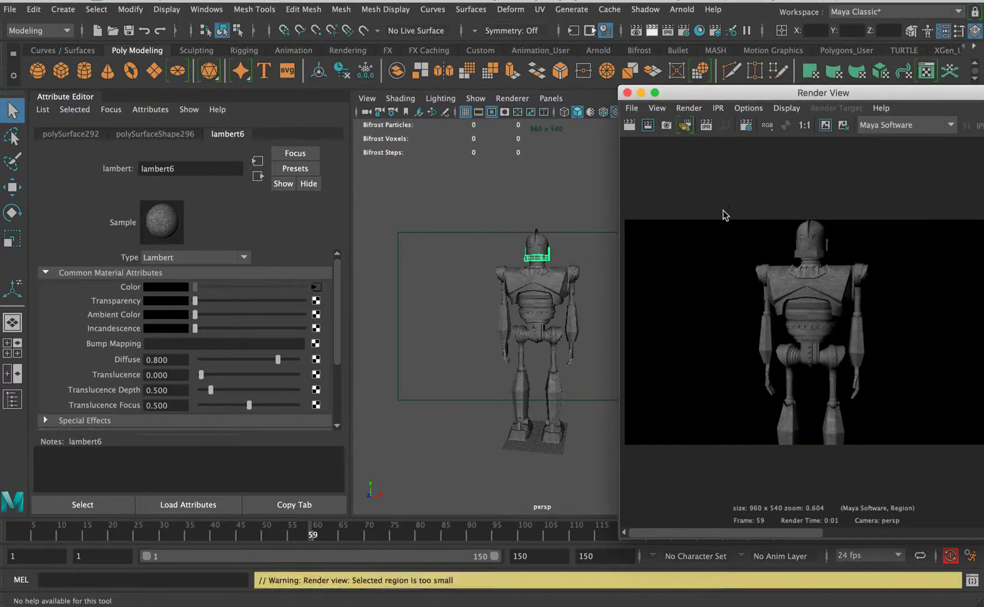
{"action": "left_click_drag", "start_coordinate": [711, 186], "coordinate": [810, 470]}
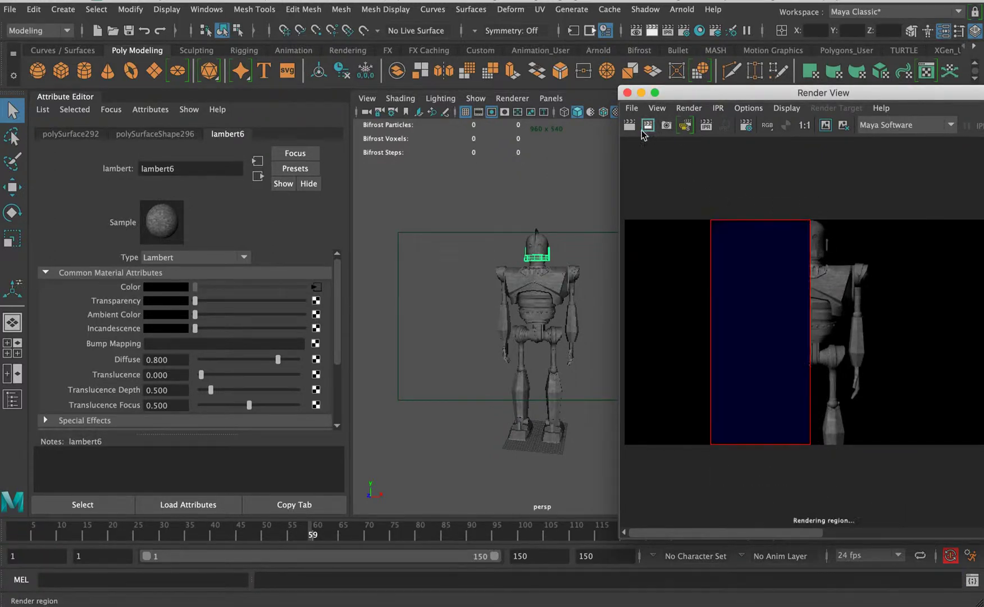
{"action": "left_click_drag", "start_coordinate": [202, 317], "coordinate": [247, 315]}
{"action": "left_click", "coordinate": [648, 127]}
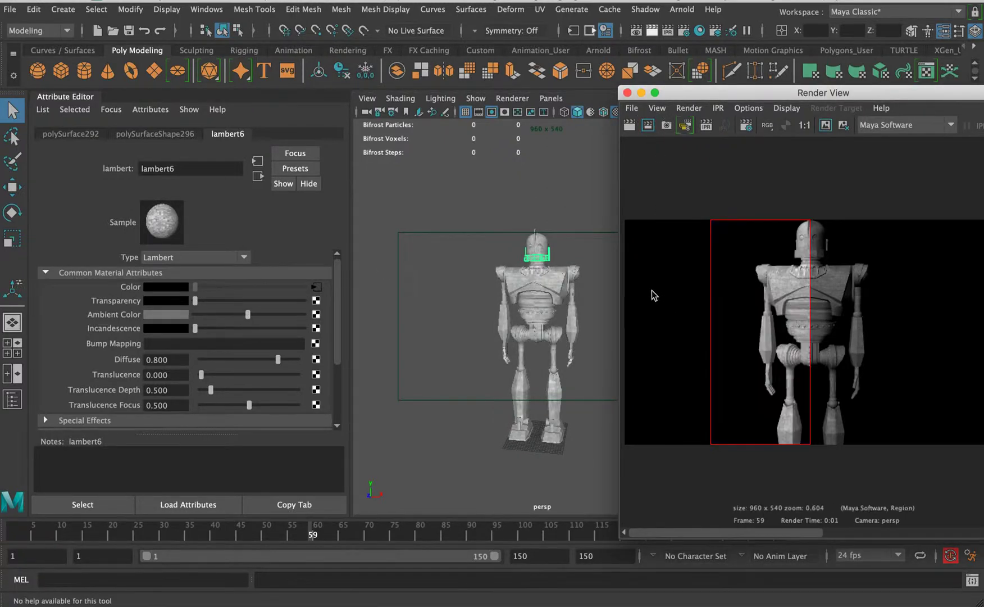
{"action": "left_click", "coordinate": [720, 194]}
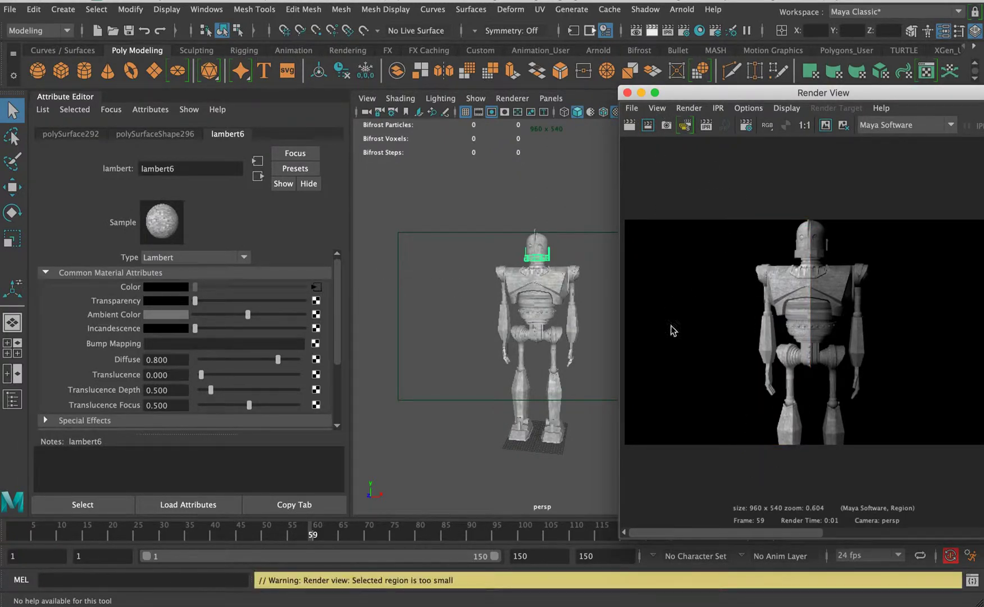
Step: Raise the Ambient Color to full white and re-render a region around the whole robot
{"action": "left_click_drag", "start_coordinate": [248, 314], "coordinate": [362, 323]}
{"action": "left_click_drag", "start_coordinate": [739, 188], "coordinate": [901, 445]}
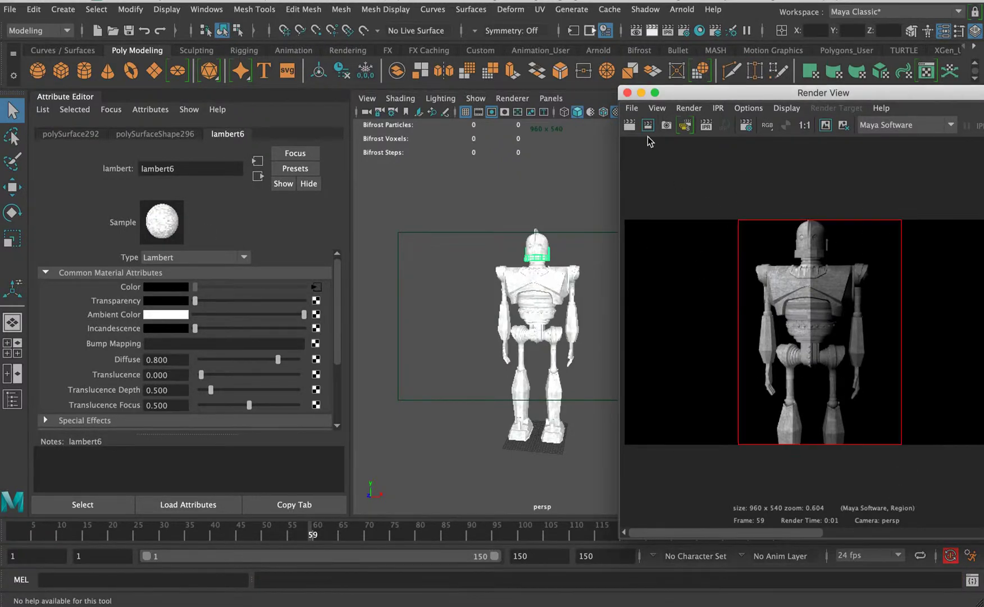
{"action": "left_click", "coordinate": [648, 125]}
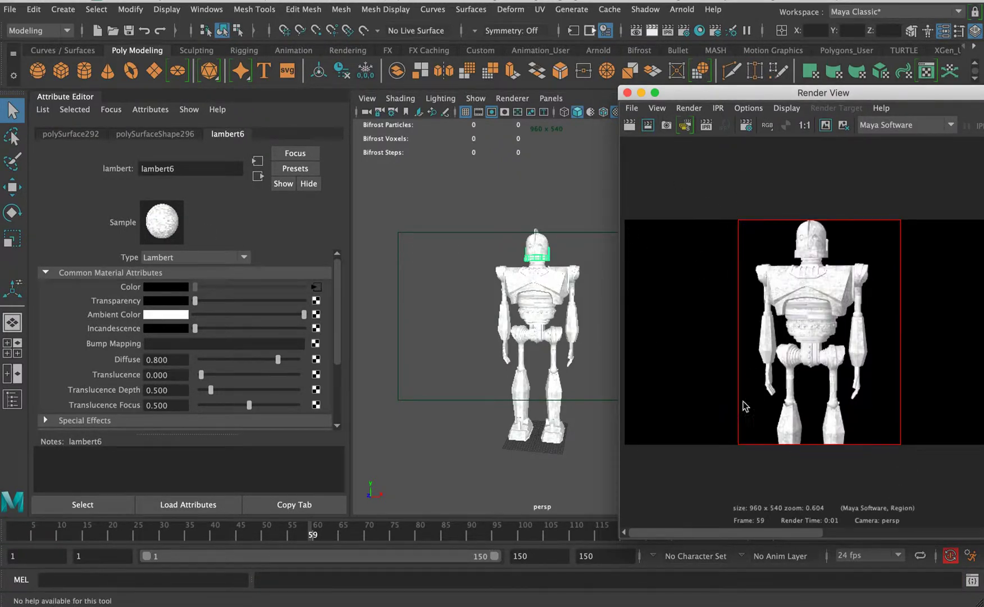
Step: Reset lambert6's Ambient Color to black, raise its Incandescence to mid-grey and render the marked region, extending it around the whole robot
{"action": "left_click_drag", "start_coordinate": [303, 314], "coordinate": [197, 317]}
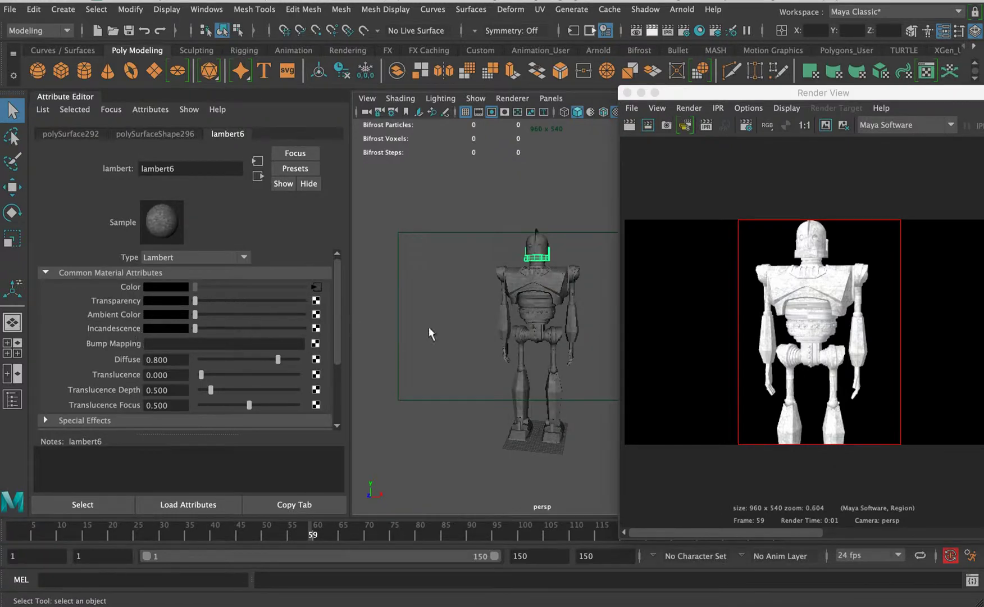
{"action": "left_click_drag", "start_coordinate": [724, 193], "coordinate": [815, 472]}
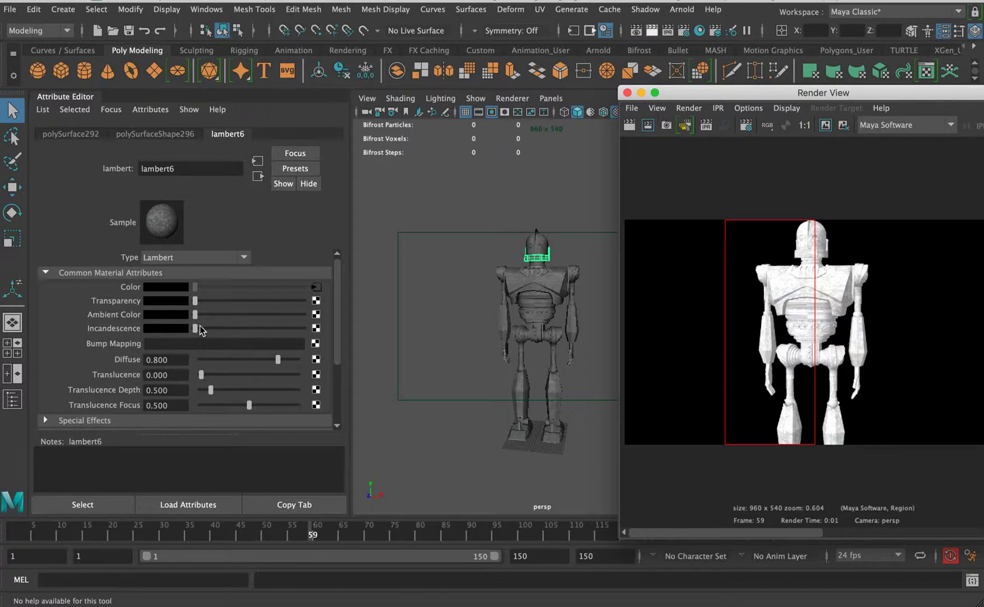
{"action": "left_click_drag", "start_coordinate": [196, 328], "coordinate": [237, 333]}
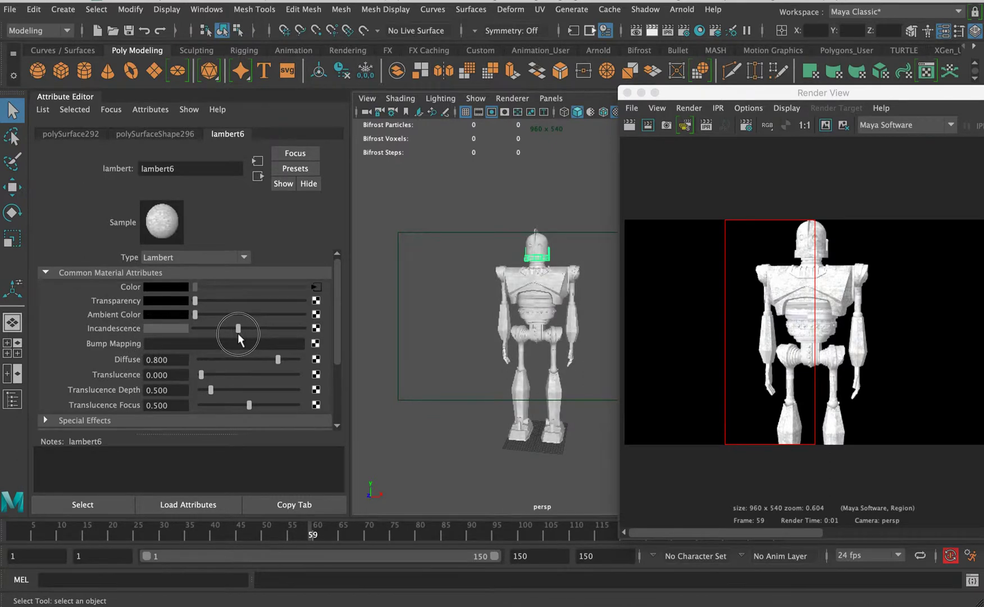
{"action": "left_click", "coordinate": [649, 126]}
{"action": "left_click_drag", "start_coordinate": [699, 203], "coordinate": [912, 467]}
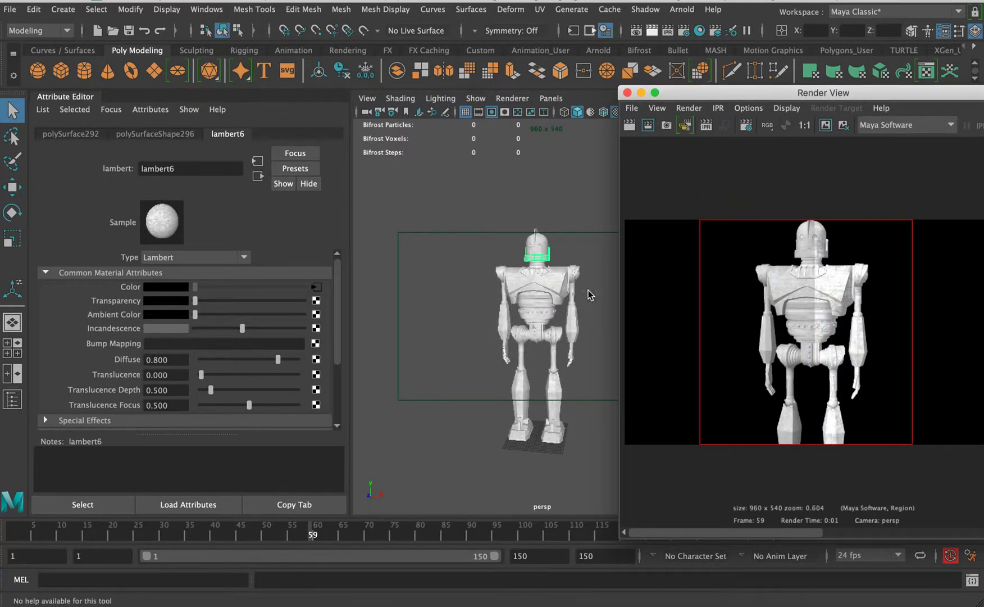
Step: Lower the Incandescence to dark grey, then raise it back to mid-grey, re-rendering the whole-robot region after each change
{"action": "left_click_drag", "start_coordinate": [251, 332], "coordinate": [220, 328]}
{"action": "left_click", "coordinate": [649, 126]}
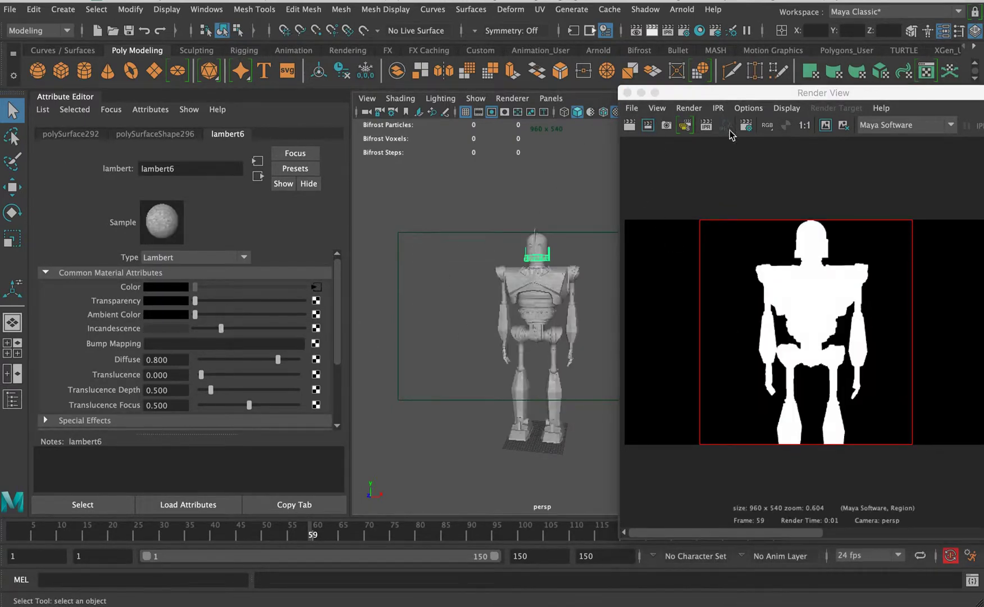
{"action": "left_click", "coordinate": [648, 125]}
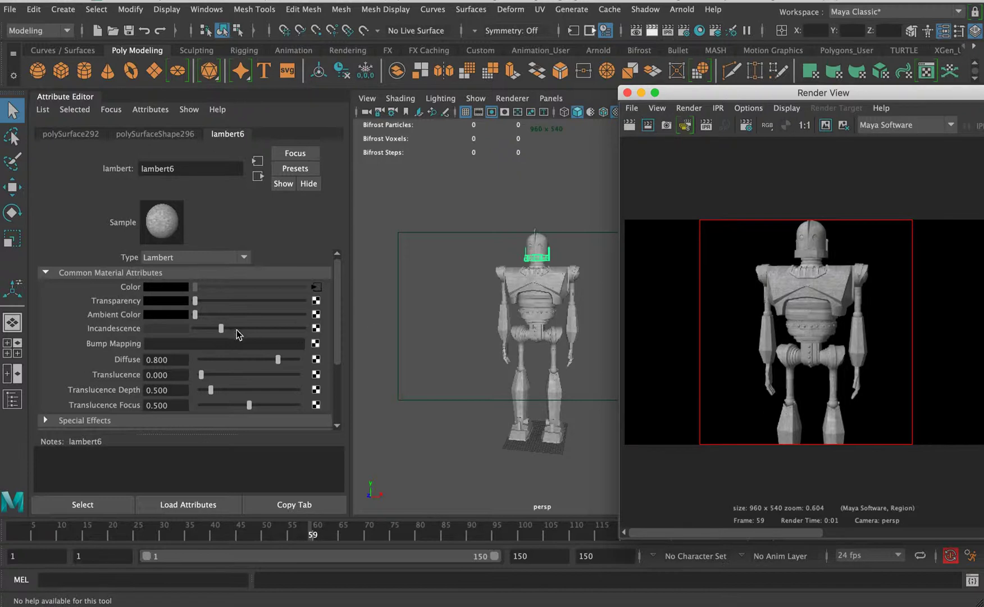
{"action": "left_click", "coordinate": [238, 329]}
{"action": "left_click", "coordinate": [649, 126]}
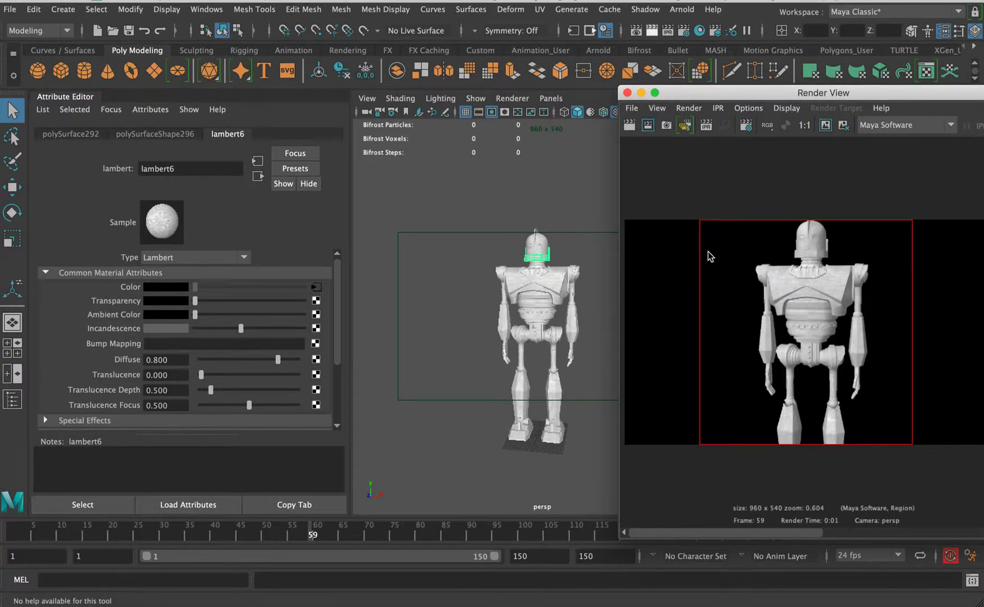
Step: Set the Incandescence to black and then dark grey, rendering a region over the robot's left half each time
{"action": "left_click_drag", "start_coordinate": [251, 329], "coordinate": [196, 329]}
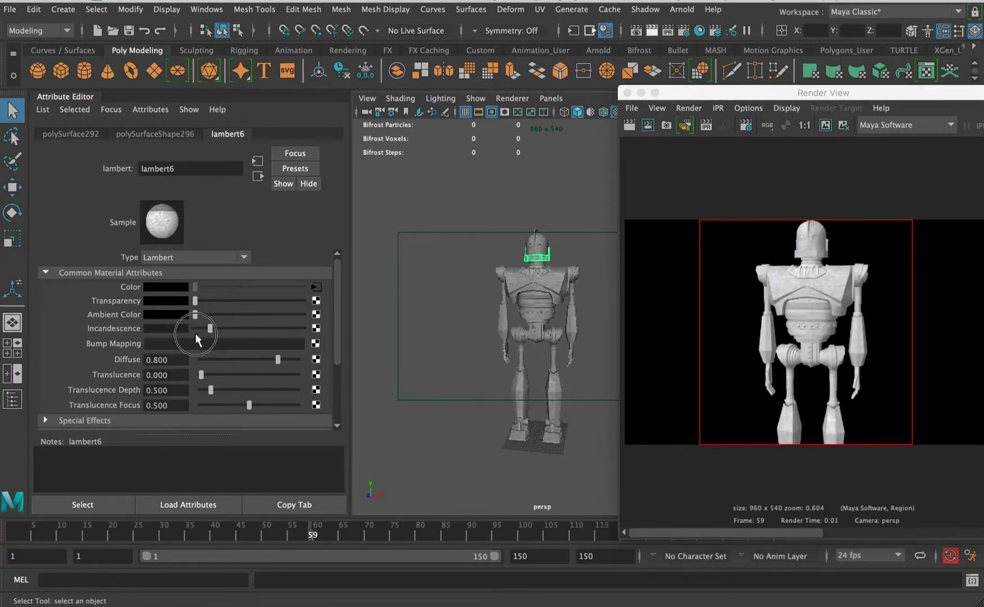
{"action": "left_click_drag", "start_coordinate": [713, 179], "coordinate": [814, 447]}
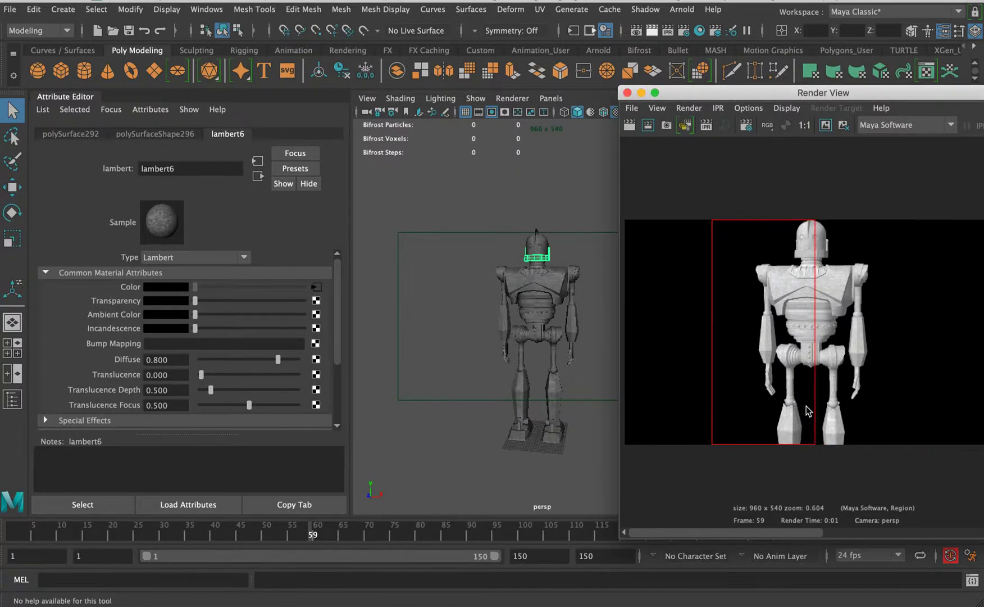
{"action": "left_click", "coordinate": [649, 126]}
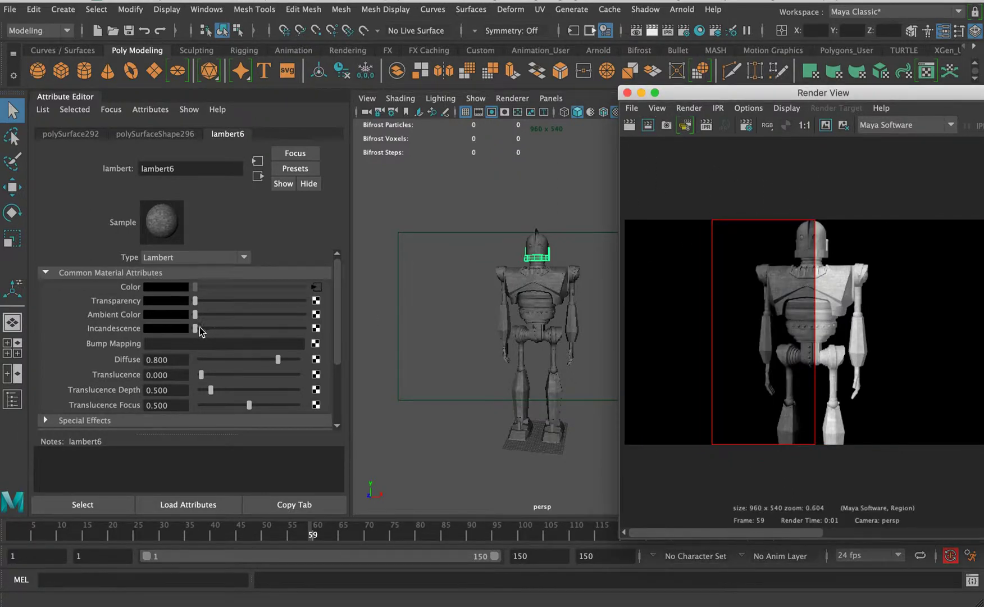
{"action": "left_click_drag", "start_coordinate": [199, 328], "coordinate": [214, 328]}
{"action": "left_click", "coordinate": [649, 126]}
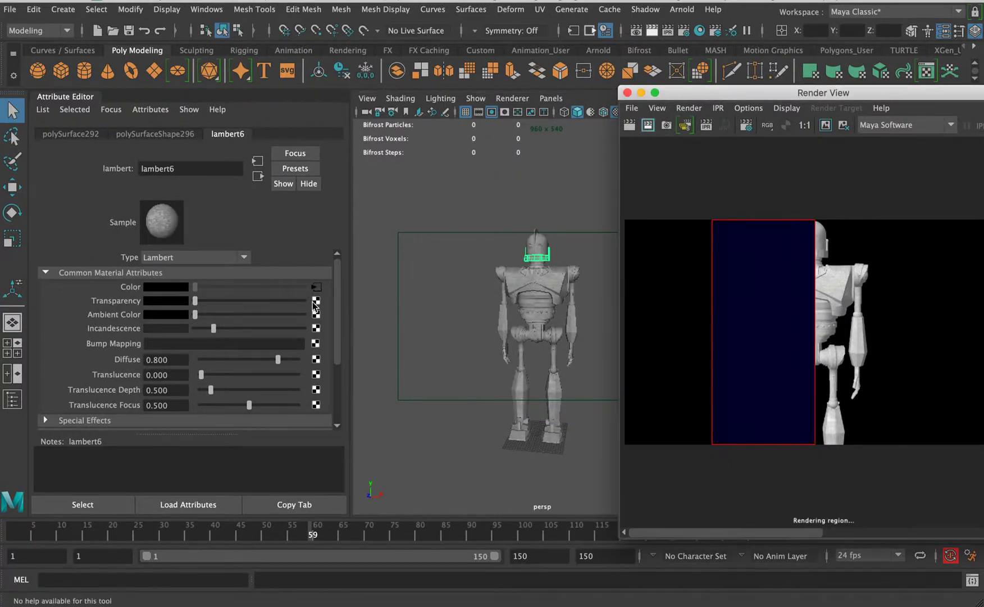
Step: Change the Incandescence to a light red and re-render a region around the whole robot
{"action": "left_click", "coordinate": [161, 328]}
{"action": "left_click", "coordinate": [263, 343]}
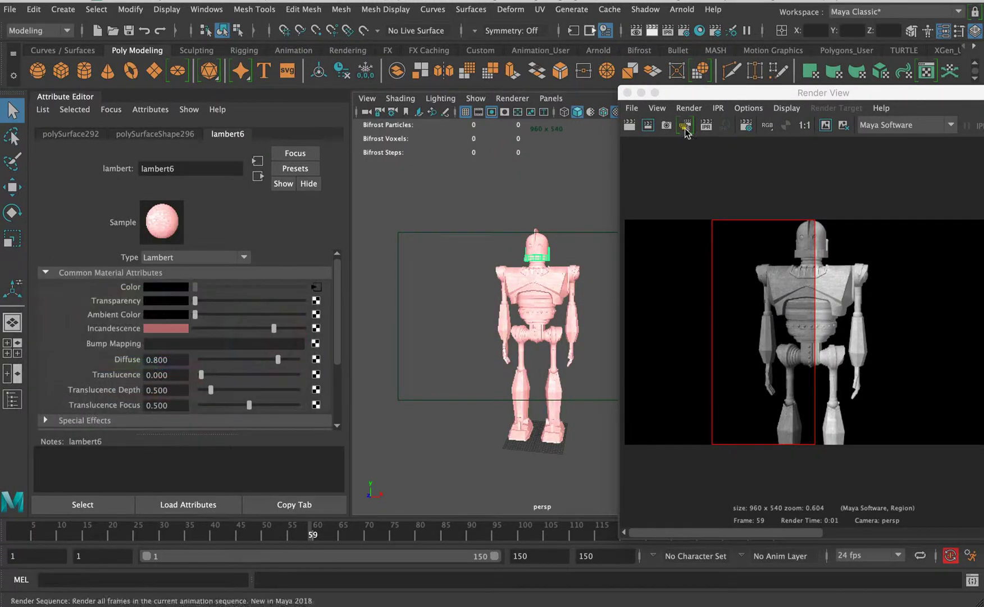
{"action": "left_click", "coordinate": [648, 126]}
{"action": "left_click_drag", "start_coordinate": [713, 188], "coordinate": [909, 447]}
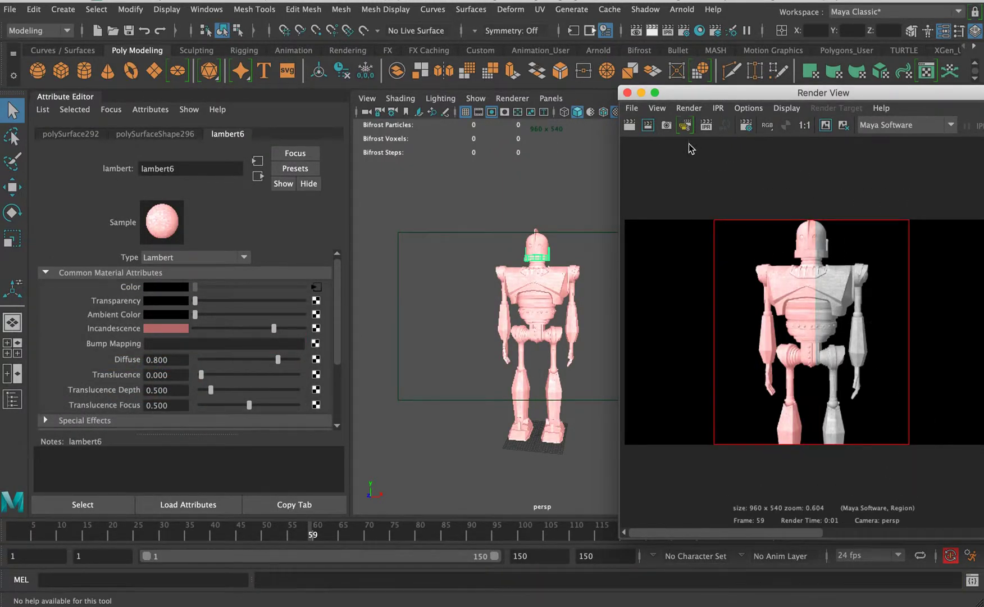
{"action": "left_click", "coordinate": [649, 126]}
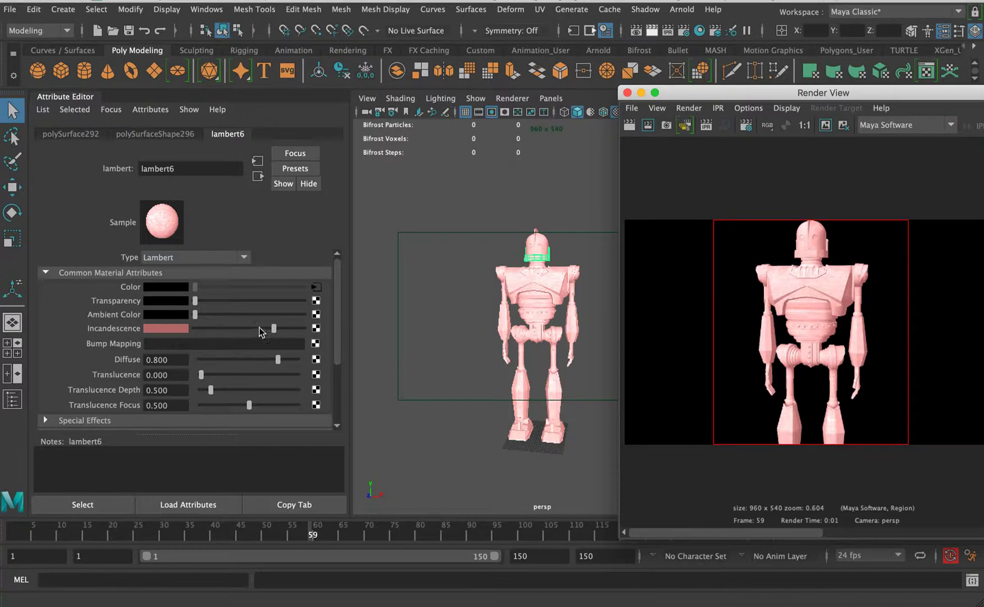
Step: Darken the red Incandescence to a very deep shade and re-render a region over the robot's left half
{"action": "left_click_drag", "start_coordinate": [260, 331], "coordinate": [214, 329]}
{"action": "left_click", "coordinate": [738, 195]}
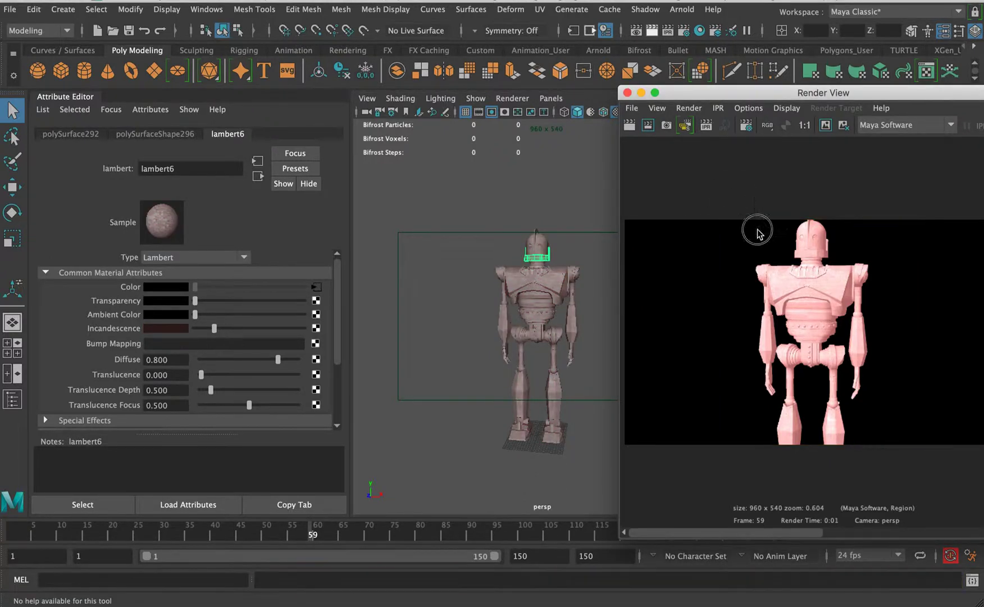
{"action": "left_click_drag", "start_coordinate": [736, 190], "coordinate": [822, 458]}
{"action": "left_click", "coordinate": [648, 125]}
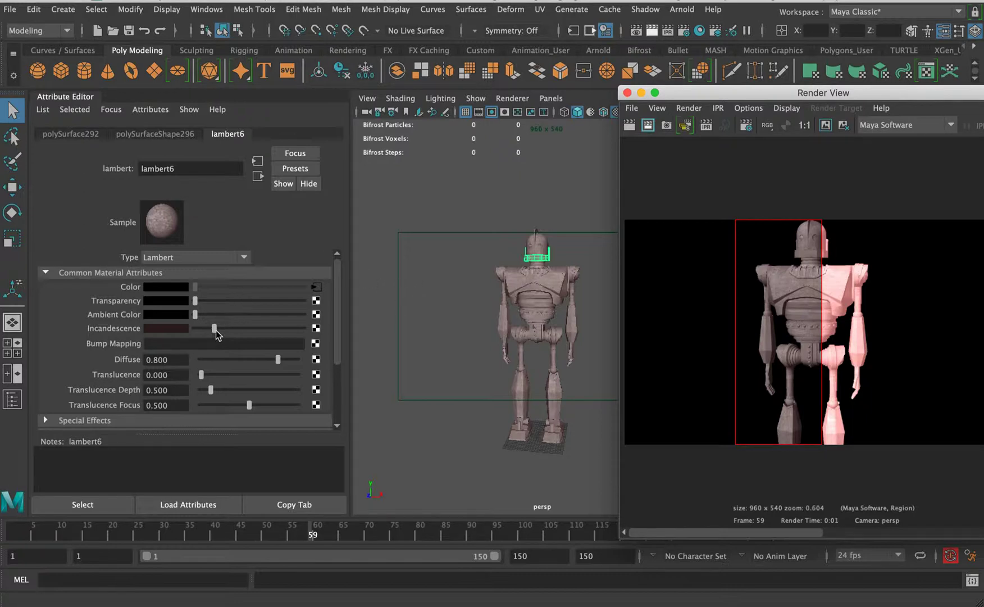
Step: Brighten the Incandescence to a medium red and re-render a region over the robot's right half
{"action": "left_click", "coordinate": [247, 327]}
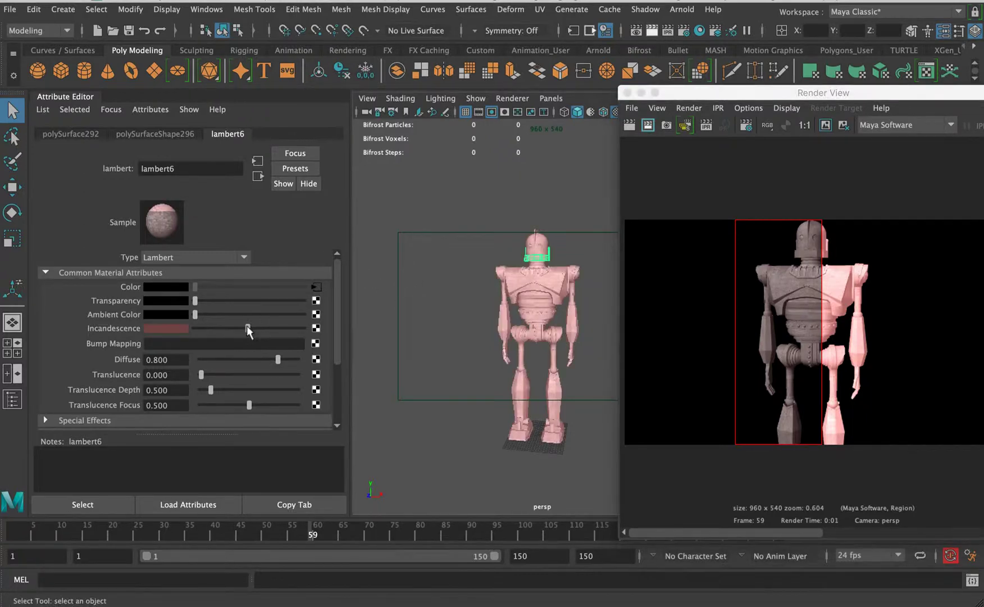
{"action": "left_click", "coordinate": [754, 226]}
{"action": "left_click_drag", "start_coordinate": [798, 204], "coordinate": [933, 446]}
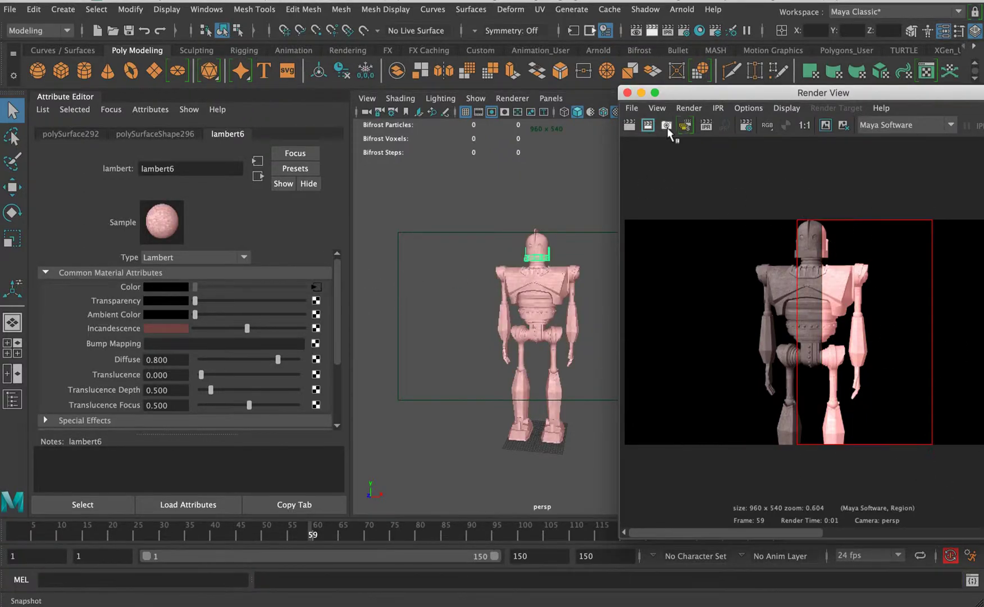
{"action": "left_click", "coordinate": [649, 125]}
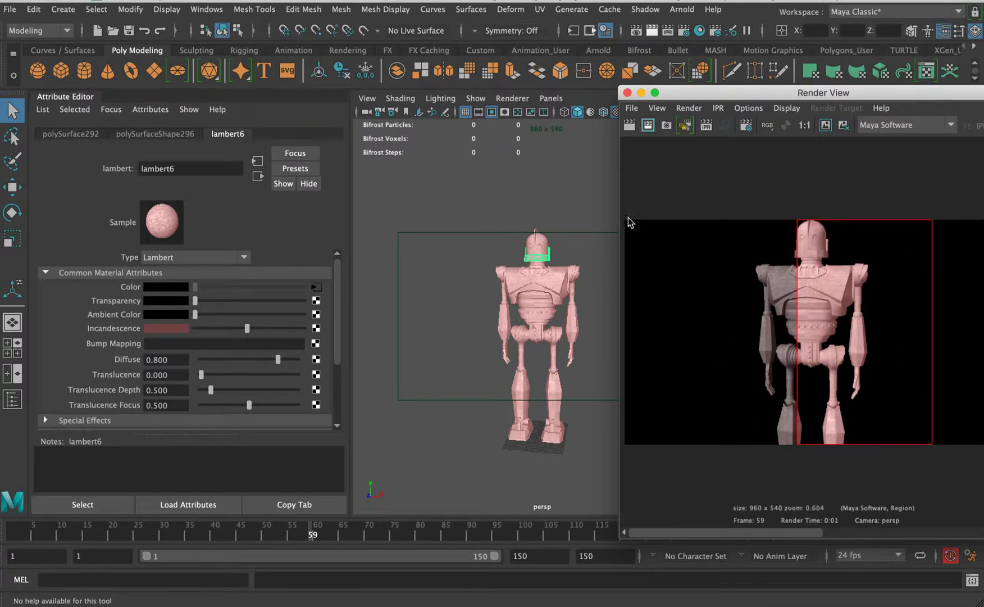
Step: Reset the Incandescence to black and re-render a region over the robot's left half
{"action": "left_click_drag", "start_coordinate": [232, 328], "coordinate": [109, 360]}
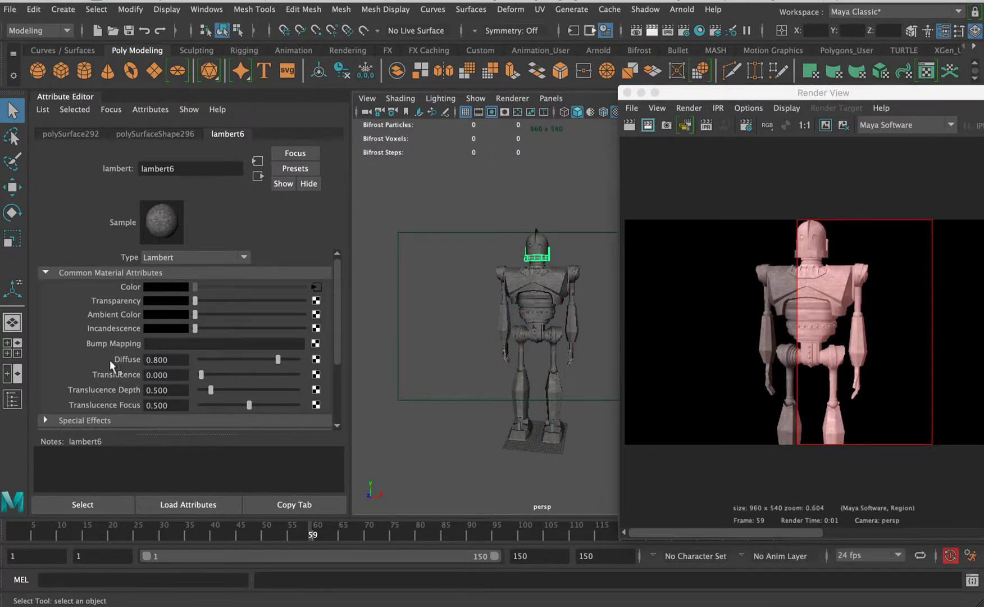
{"action": "left_click", "coordinate": [723, 205]}
{"action": "left_click_drag", "start_coordinate": [722, 191], "coordinate": [821, 453]}
{"action": "left_click", "coordinate": [649, 125]}
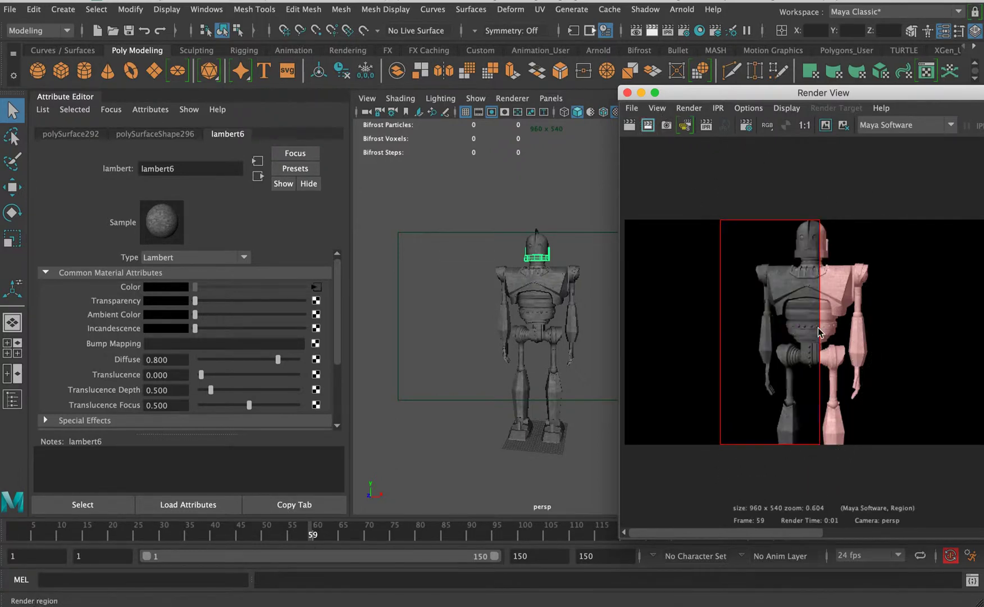
Step: Mark a region over the robot's right half, lower the Diffuse to 0 and render the region
{"action": "left_click", "coordinate": [776, 242]}
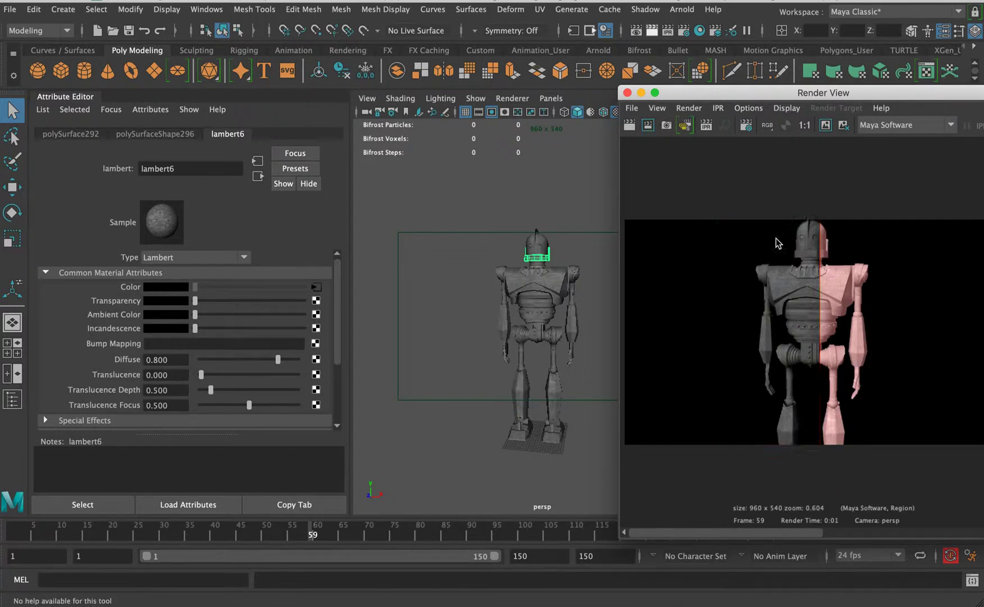
{"action": "left_click_drag", "start_coordinate": [810, 212], "coordinate": [912, 466]}
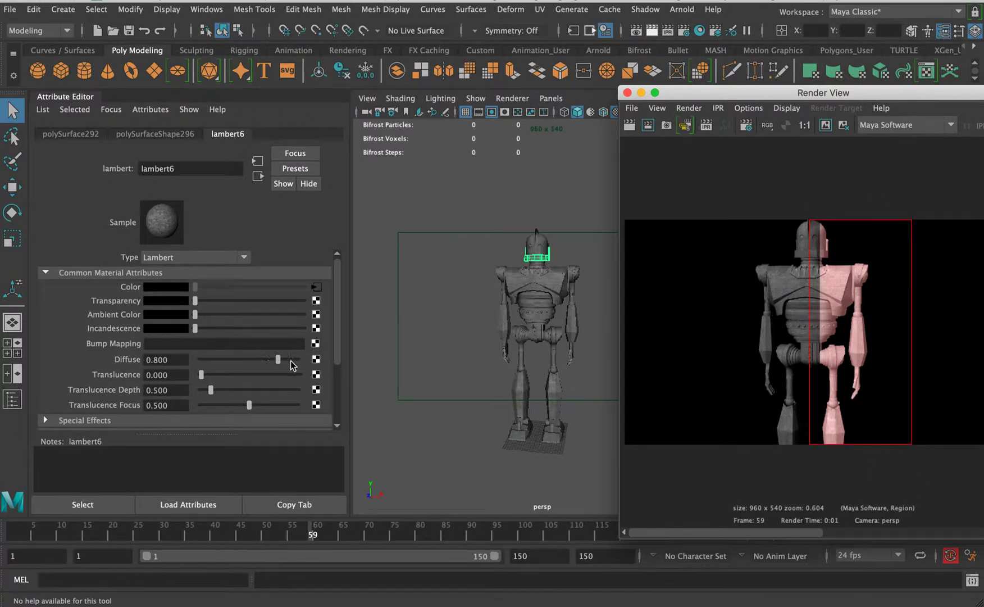
{"action": "left_click_drag", "start_coordinate": [271, 363], "coordinate": [201, 362]}
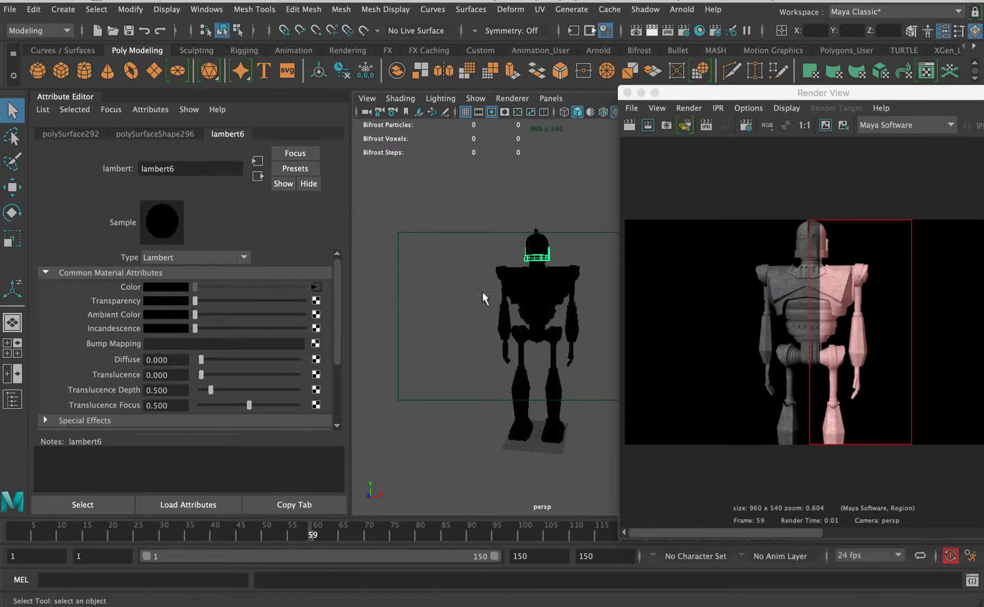
{"action": "left_click", "coordinate": [648, 126]}
{"action": "left_click", "coordinate": [648, 126]}
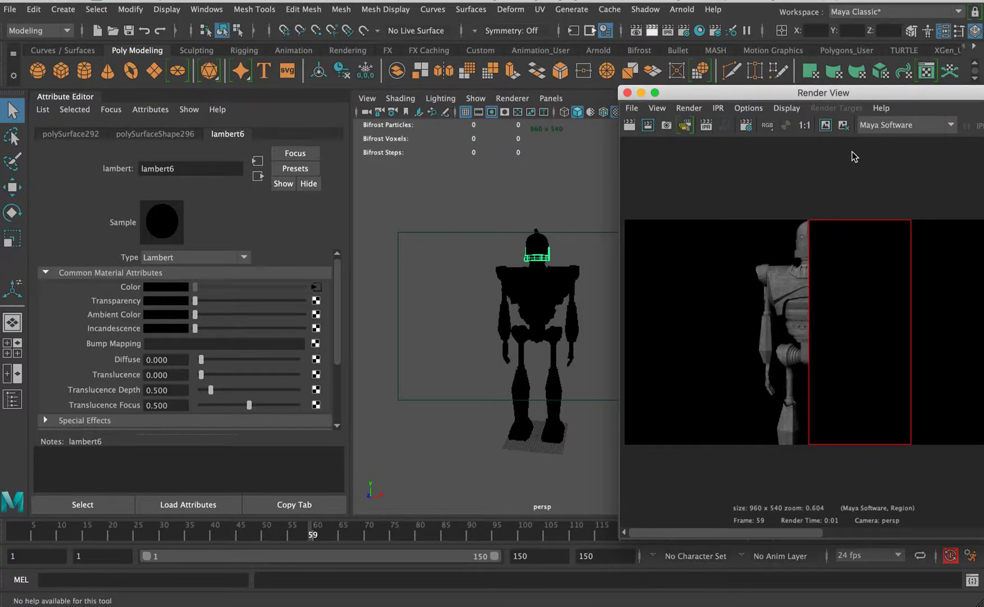
Step: Raise the Diffuse to 1, re-render the region over the robot's right half and clear the region frame
{"action": "left_click_drag", "start_coordinate": [214, 364], "coordinate": [306, 362]}
{"action": "left_click", "coordinate": [648, 125]}
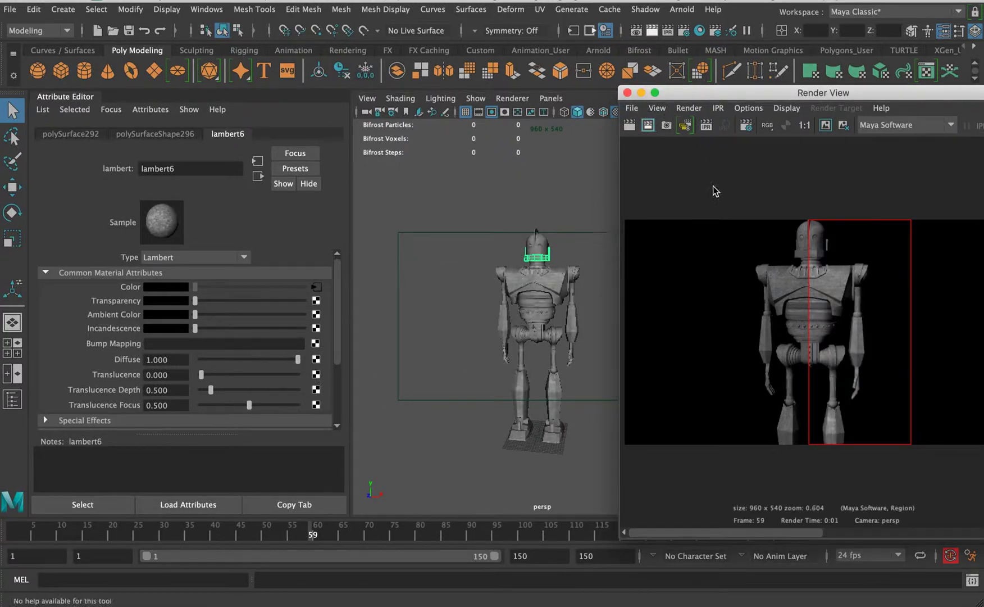
{"action": "left_click", "coordinate": [764, 286]}
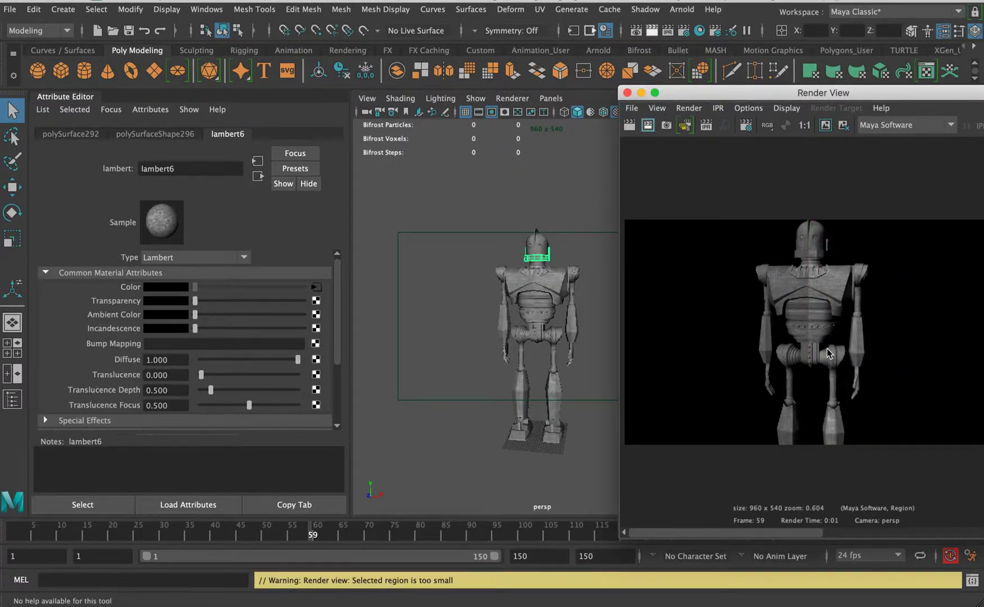
Step: Keep the current render image and re-render a region marked around the whole robot
{"action": "left_click_drag", "start_coordinate": [736, 207], "coordinate": [894, 494]}
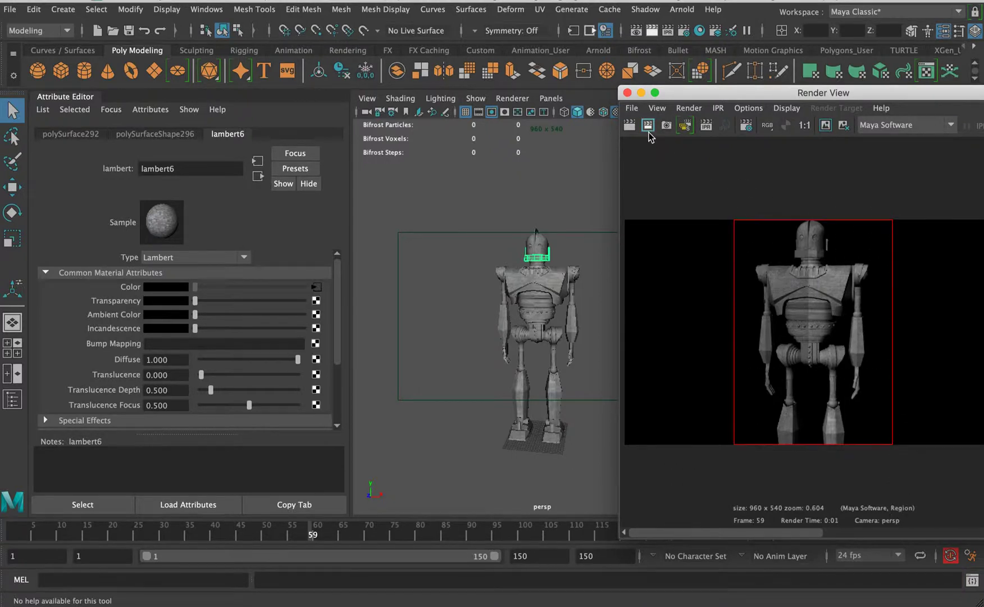
{"action": "left_click", "coordinate": [826, 124]}
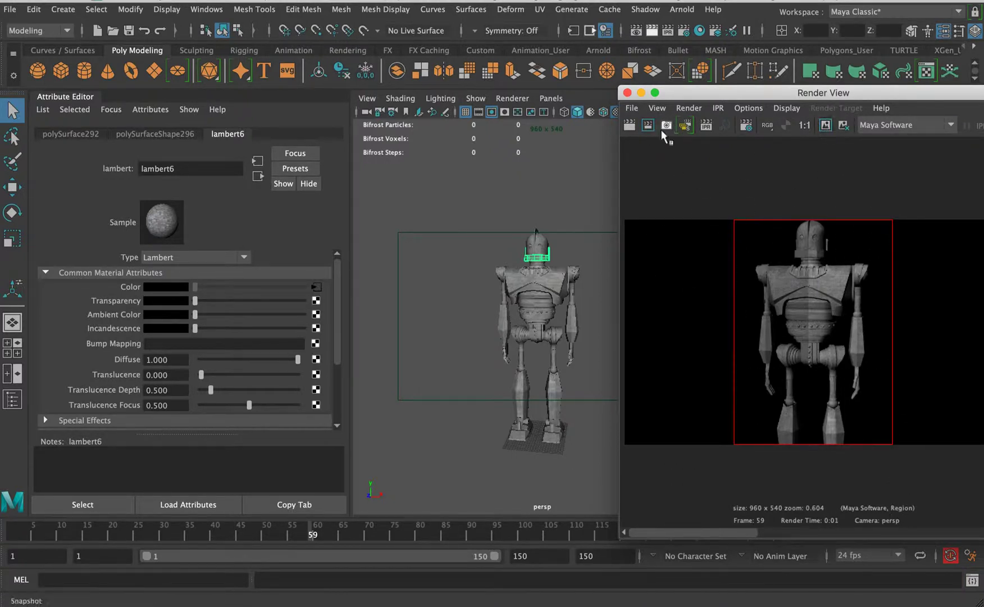
{"action": "left_click", "coordinate": [650, 127]}
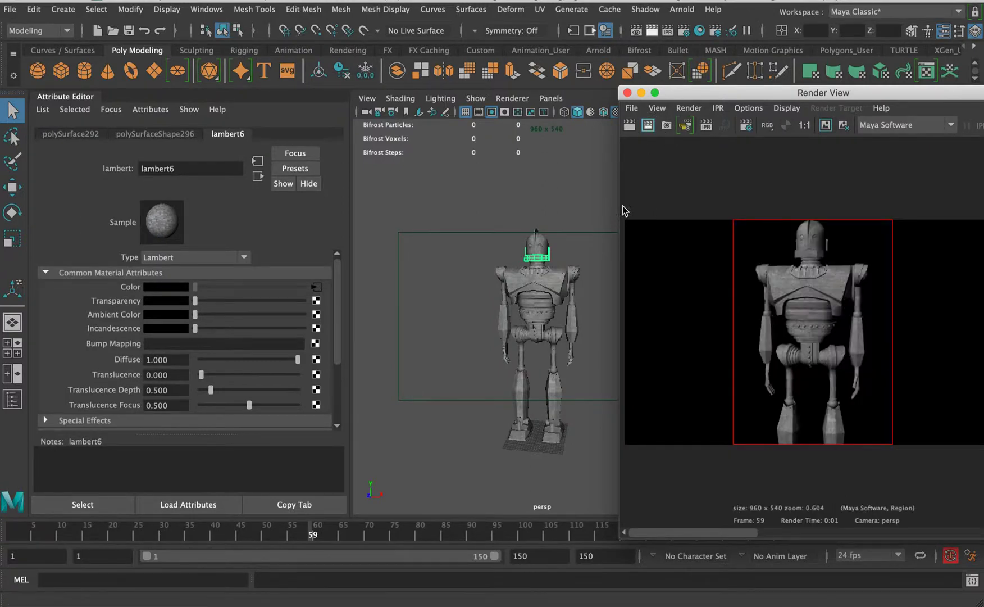
Step: Lower lambert6's Translucence Depth and Translucence Focus to 0
{"action": "left_click_drag", "start_coordinate": [747, 537], "coordinate": [719, 529]}
{"action": "left_click_drag", "start_coordinate": [336, 325], "coordinate": [333, 360]}
{"action": "left_click_drag", "start_coordinate": [210, 321], "coordinate": [188, 323]}
{"action": "left_click_drag", "start_coordinate": [249, 337], "coordinate": [161, 339]}
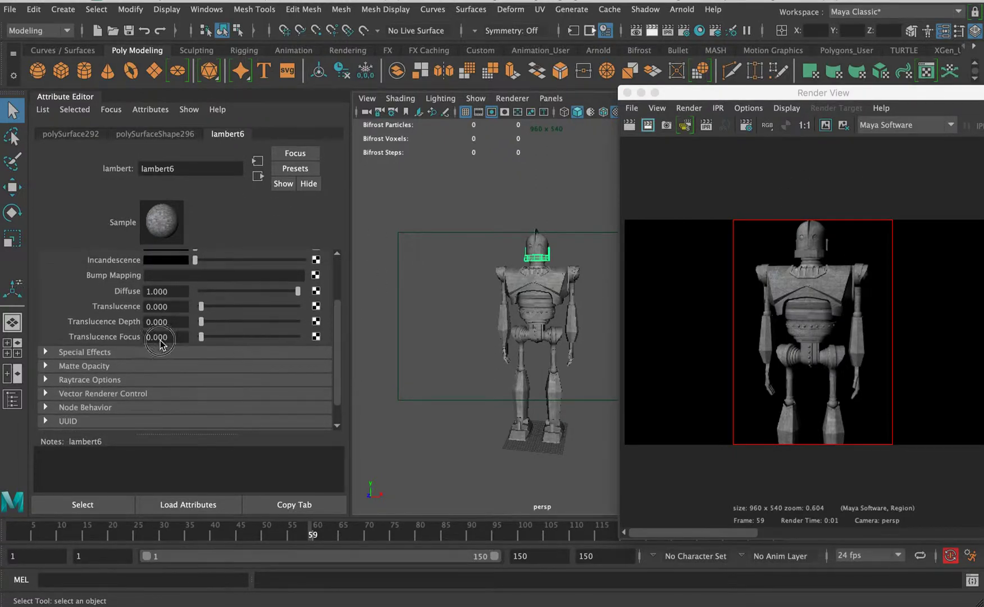
{"action": "left_click_drag", "start_coordinate": [337, 325], "coordinate": [337, 283]}
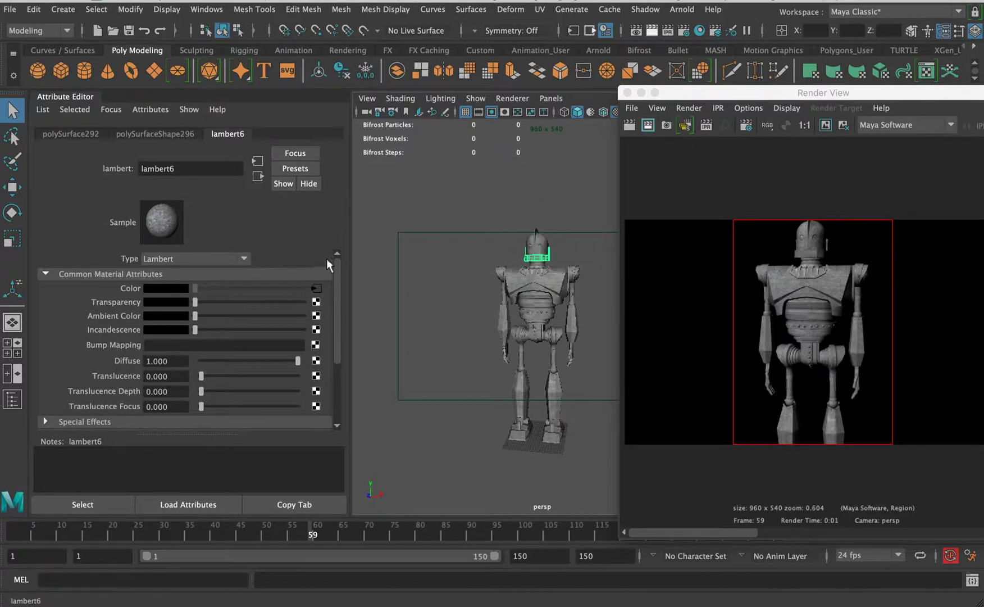
Step: Select all of the robot's parts to check their lambert6 material attributes, then clear the selection
{"action": "left_click", "coordinate": [489, 225]}
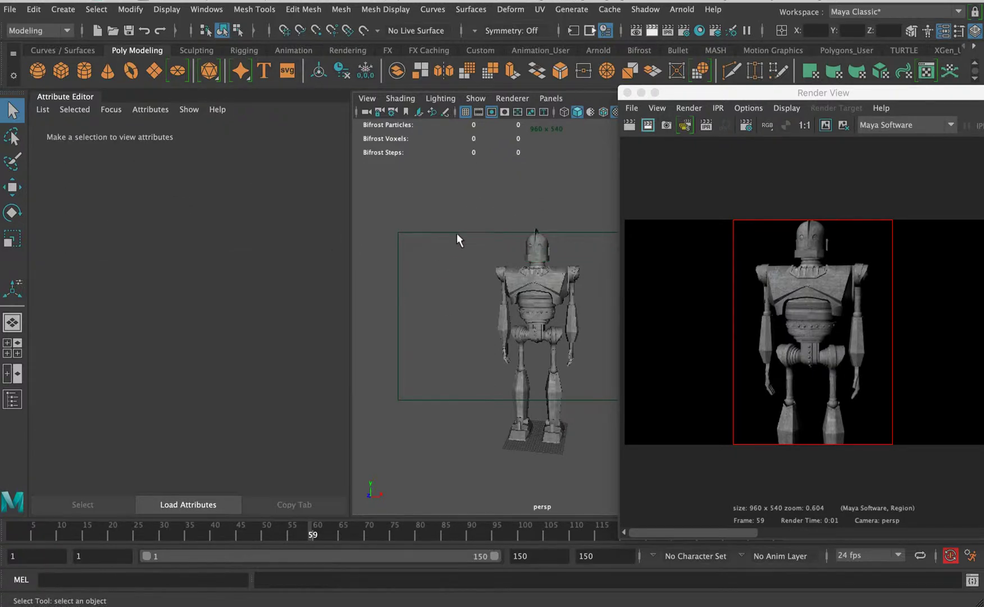
{"action": "left_click_drag", "start_coordinate": [446, 199], "coordinate": [594, 481]}
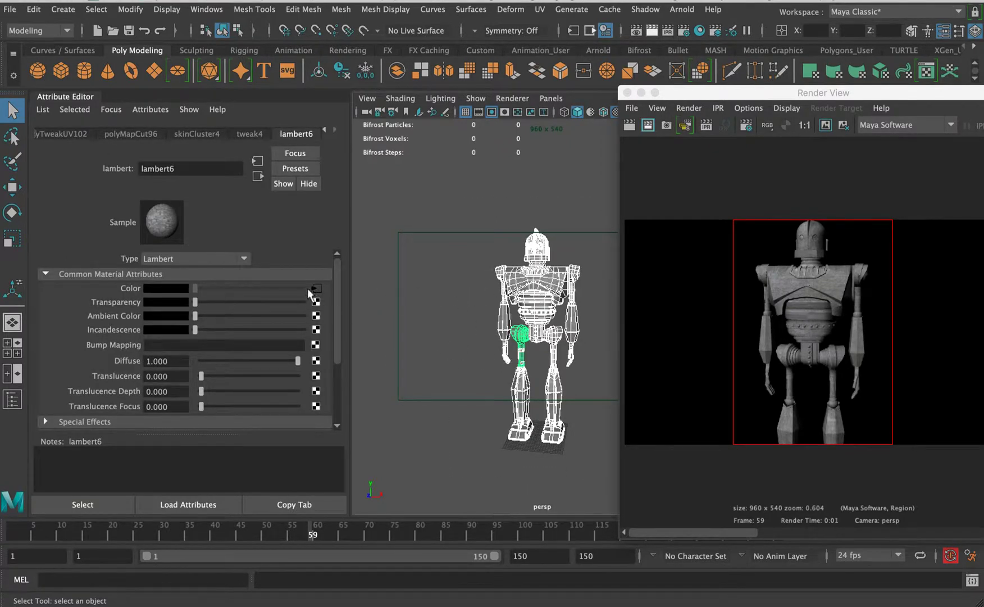
{"action": "left_click", "coordinate": [499, 224]}
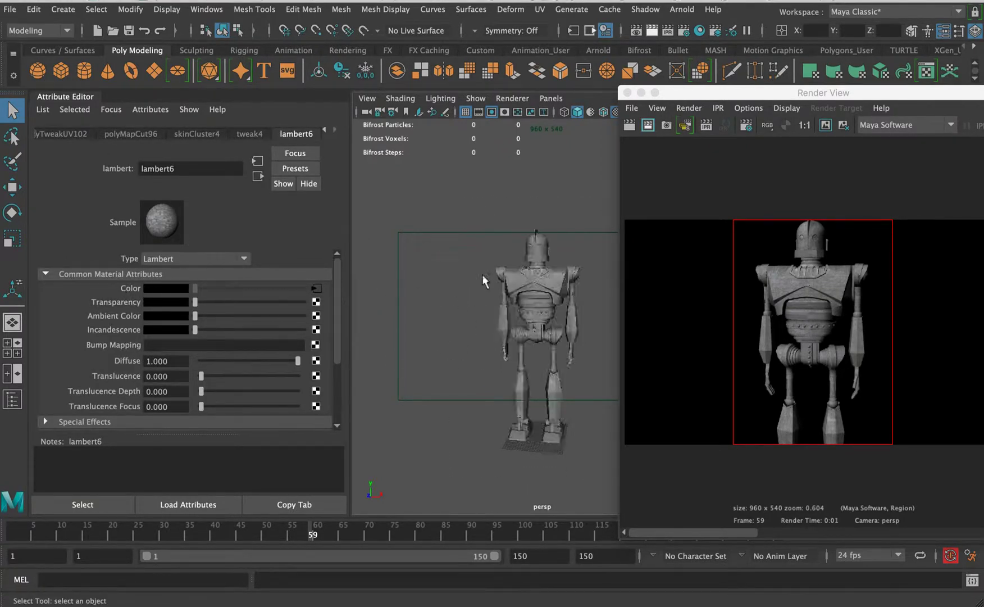
Step: Select the robot's chest and break the file texture connection on its lambert6 material's Color
{"action": "left_click", "coordinate": [513, 277]}
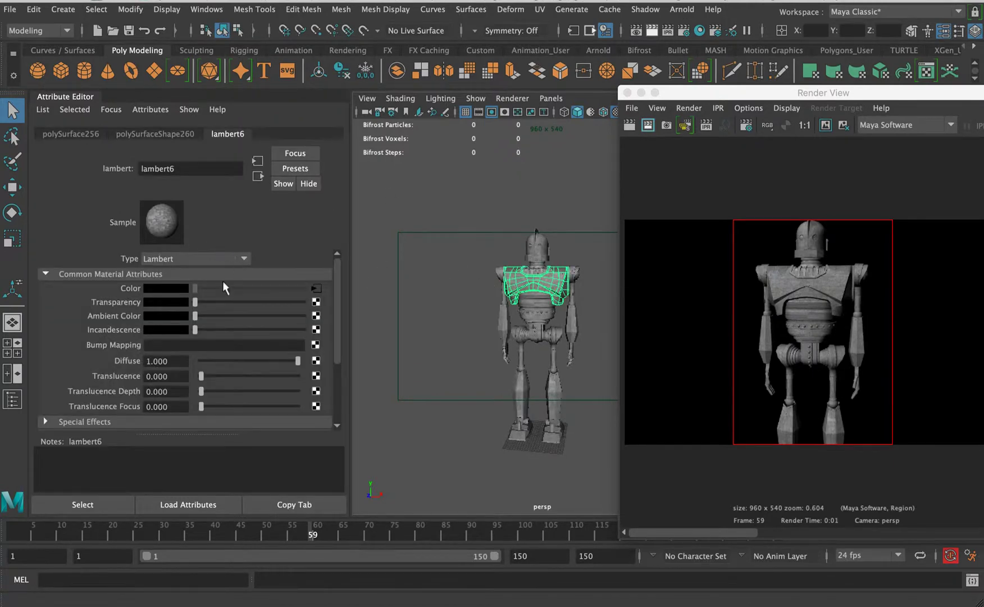
{"action": "right_click", "coordinate": [135, 287]}
{"action": "right_click_drag", "start_coordinate": [172, 321], "coordinate": [285, 251]}
{"action": "right_click", "coordinate": [127, 288]}
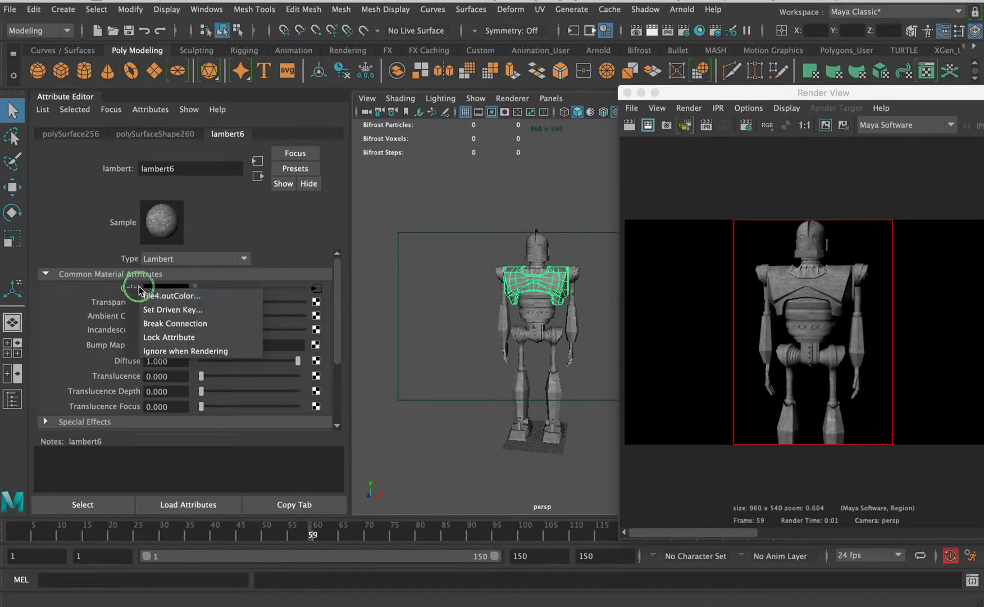
{"action": "left_click", "coordinate": [178, 326]}
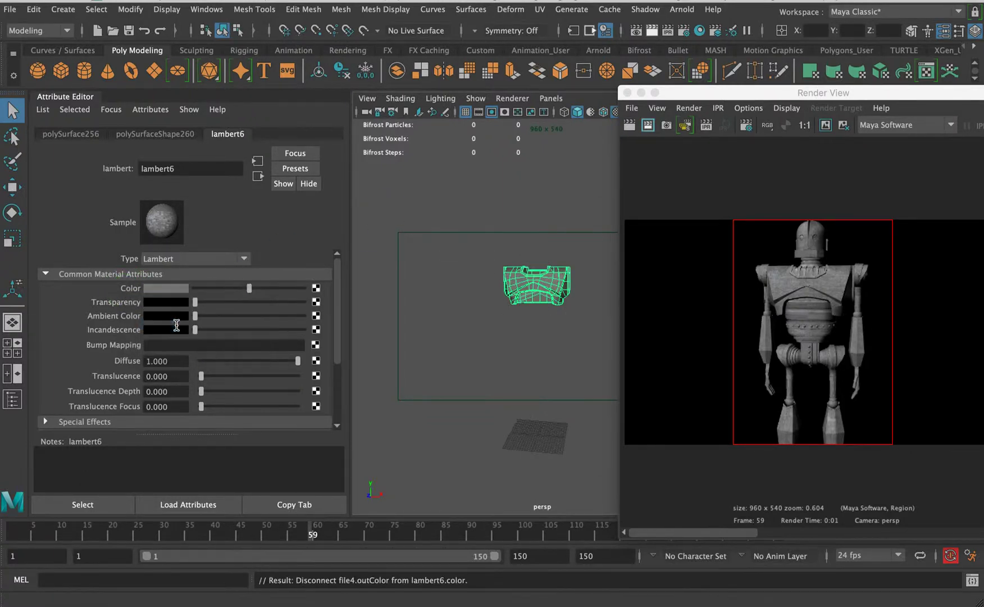
Step: Reselect the robot's chest and change its material type to Blinn
{"action": "left_click", "coordinate": [487, 308]}
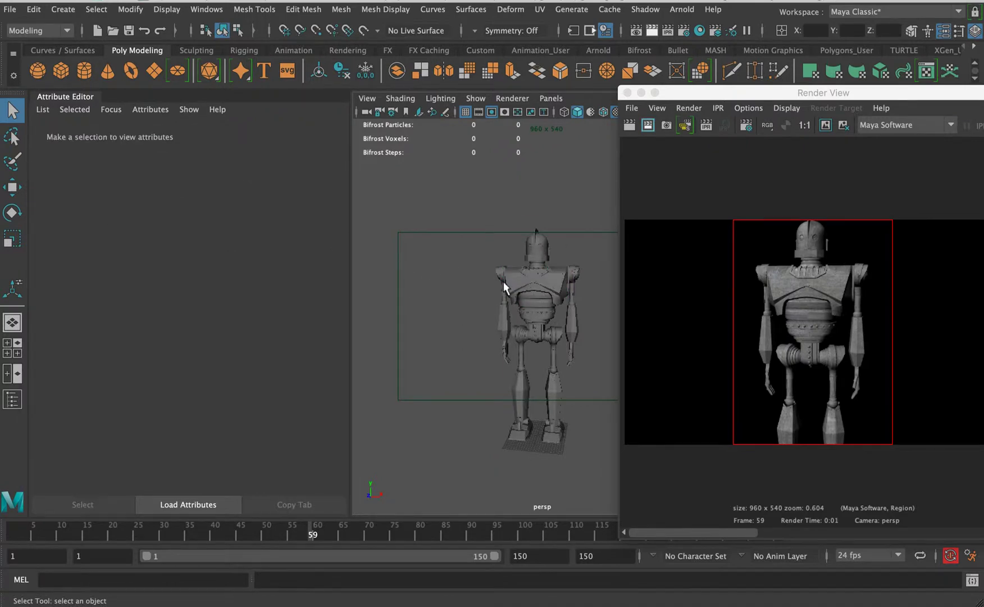
{"action": "left_click", "coordinate": [504, 282]}
{"action": "left_click", "coordinate": [215, 254]}
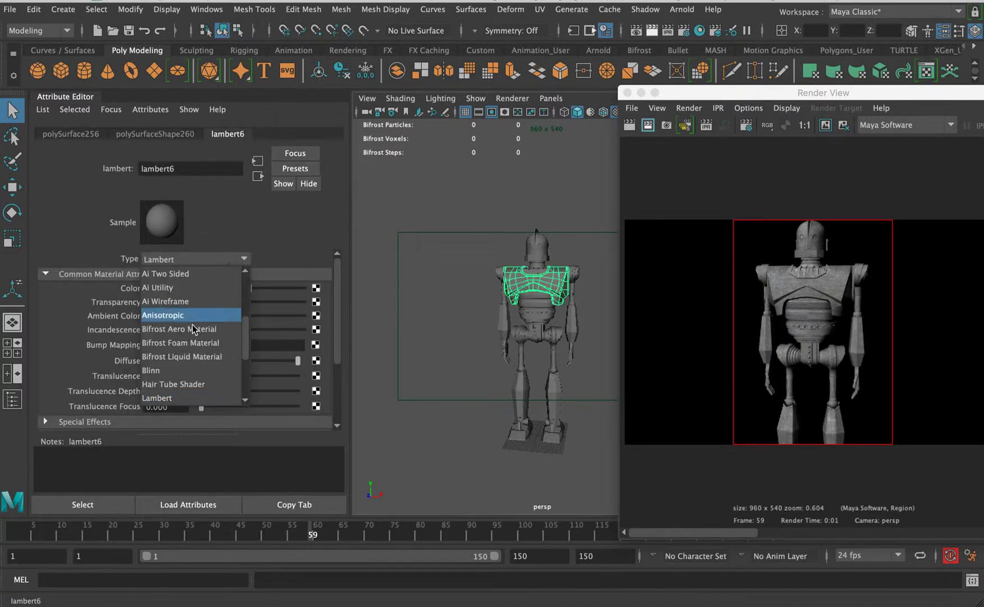
{"action": "left_click", "coordinate": [225, 370]}
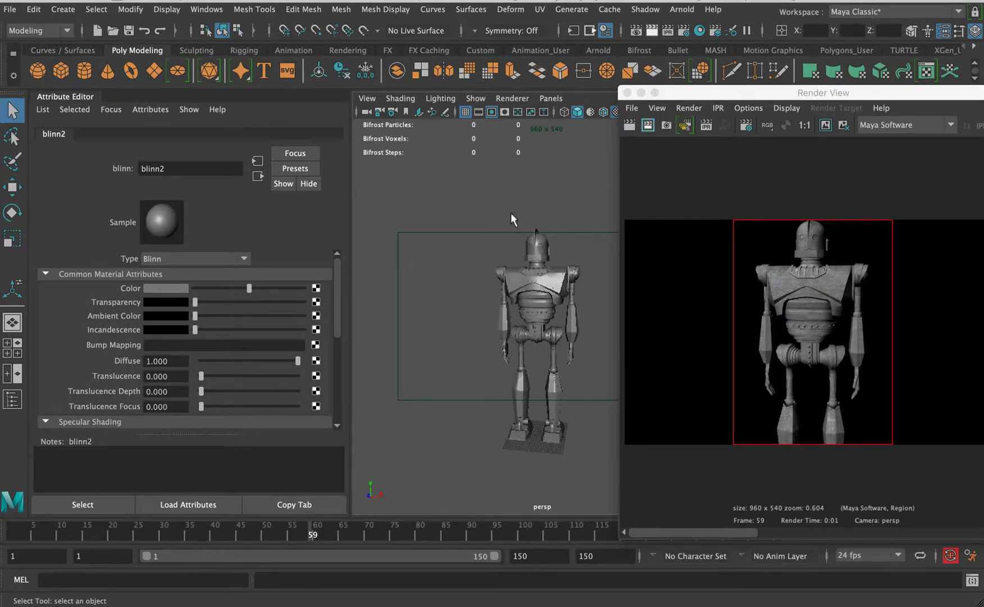
Step: Mark a region framing the whole robot and re-render it with the Blinn material
{"action": "left_click", "coordinate": [741, 209]}
{"action": "left_click", "coordinate": [709, 197]}
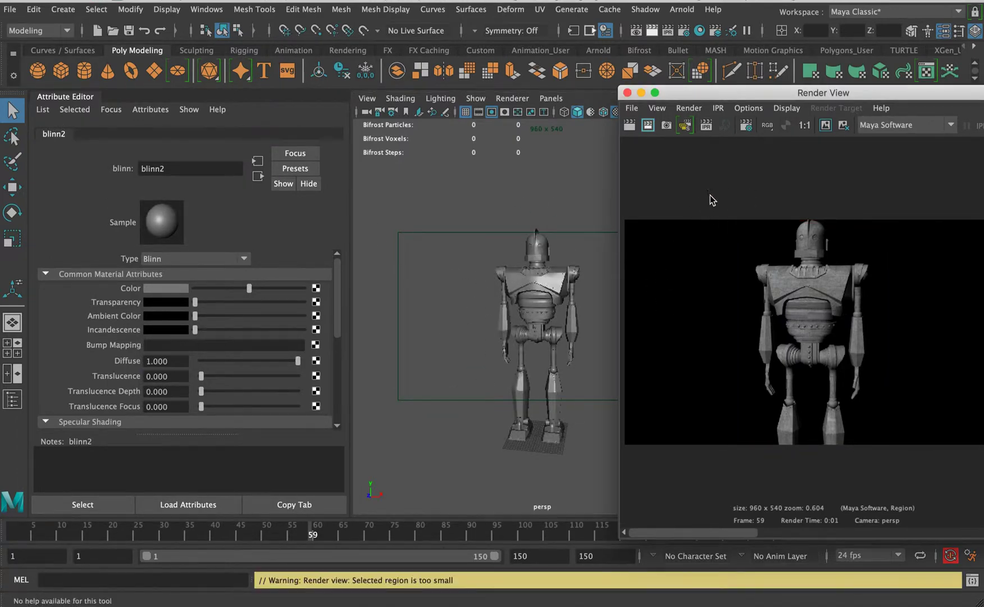
{"action": "left_click_drag", "start_coordinate": [711, 192], "coordinate": [821, 454]}
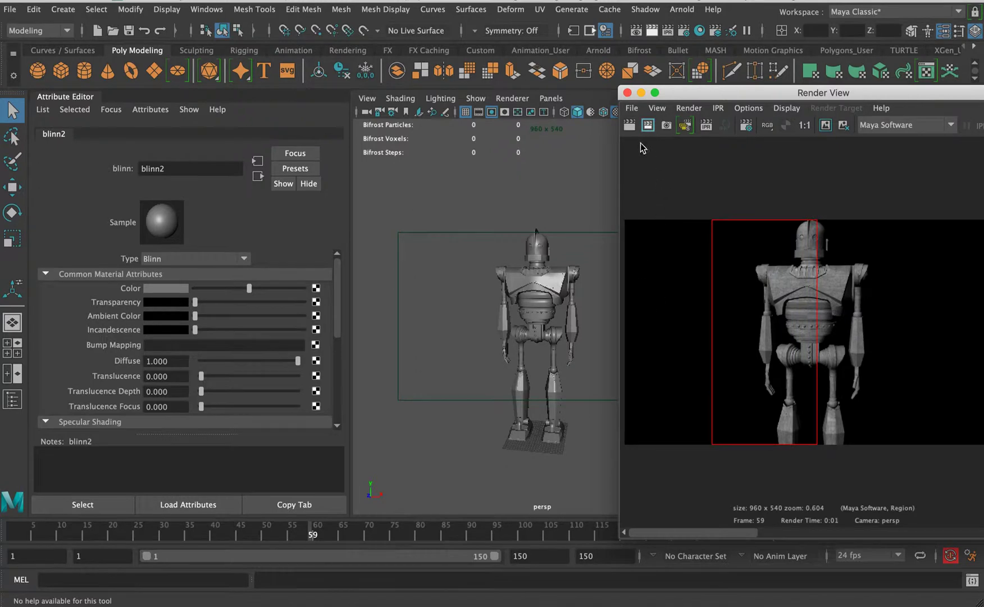
{"action": "left_click_drag", "start_coordinate": [683, 190], "coordinate": [931, 457]}
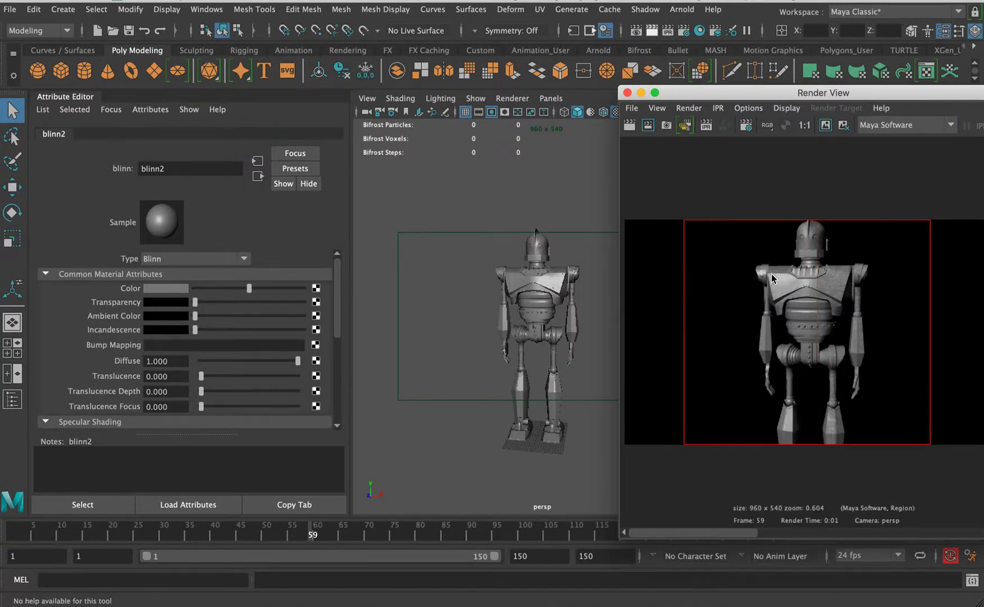
{"action": "left_click", "coordinate": [648, 126]}
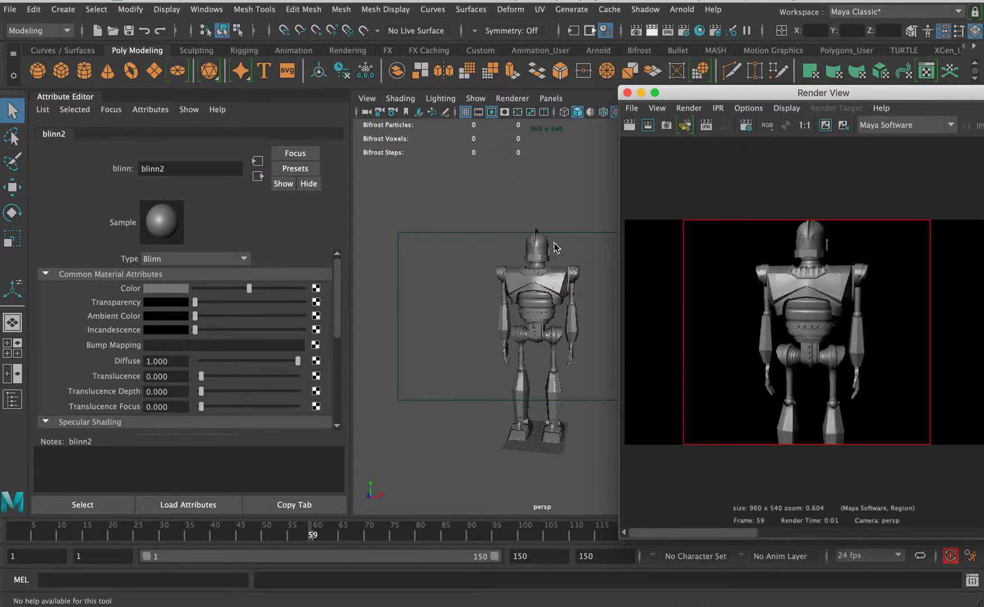
Step: Set blinn2's Eccentricity to about 0.1, Specular Roll Off to 1 and Specular Color to white
{"action": "mouse_move", "coordinate": [540, 317]}
{"action": "left_mouse_down", "text": "alt"}
{"action": "mouse_move", "coordinate": [576, 303]}
{"action": "mouse_move", "coordinate": [612, 312]}
{"action": "mouse_move", "coordinate": [516, 325]}
{"action": "mouse_move", "coordinate": [542, 320]}
{"action": "mouse_move", "coordinate": [534, 323]}
{"action": "left_mouse_up", "text": "alt"}
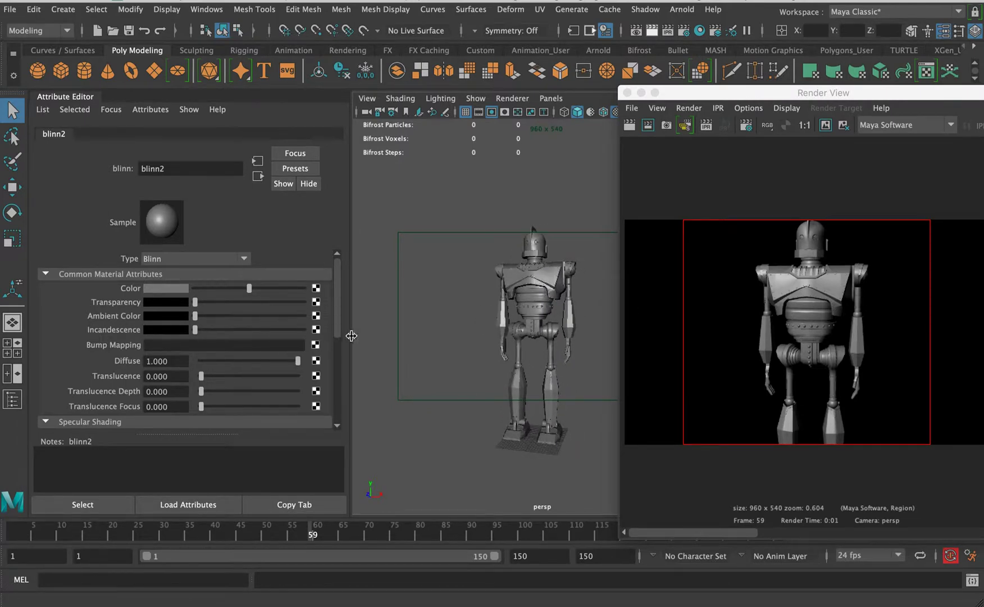
{"action": "mouse_move", "coordinate": [340, 328]}
{"action": "left_mouse_down"}
{"action": "mouse_move", "coordinate": [336, 367]}
{"action": "mouse_move", "coordinate": [345, 304]}
{"action": "mouse_move", "coordinate": [332, 376]}
{"action": "left_mouse_up"}
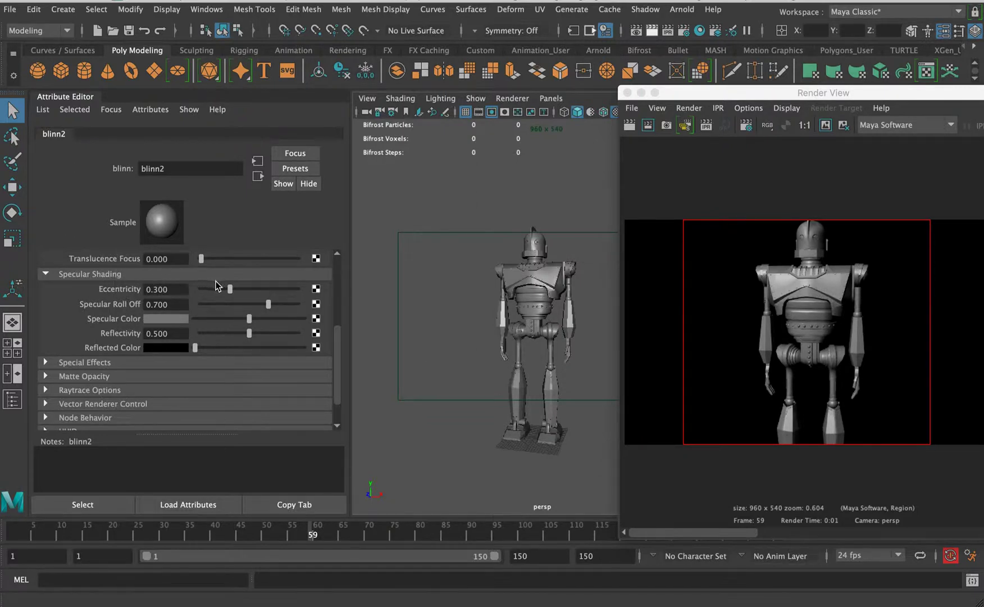
{"action": "mouse_move", "coordinate": [236, 292]}
{"action": "left_mouse_down"}
{"action": "mouse_move", "coordinate": [258, 290]}
{"action": "mouse_move", "coordinate": [212, 293]}
{"action": "left_mouse_up"}
{"action": "mouse_move", "coordinate": [269, 304]}
{"action": "left_mouse_down"}
{"action": "mouse_move", "coordinate": [314, 310]}
{"action": "mouse_move", "coordinate": [237, 307]}
{"action": "mouse_move", "coordinate": [341, 311]}
{"action": "mouse_move", "coordinate": [258, 310]}
{"action": "mouse_move", "coordinate": [300, 307]}
{"action": "mouse_move", "coordinate": [305, 318]}
{"action": "left_mouse_up"}
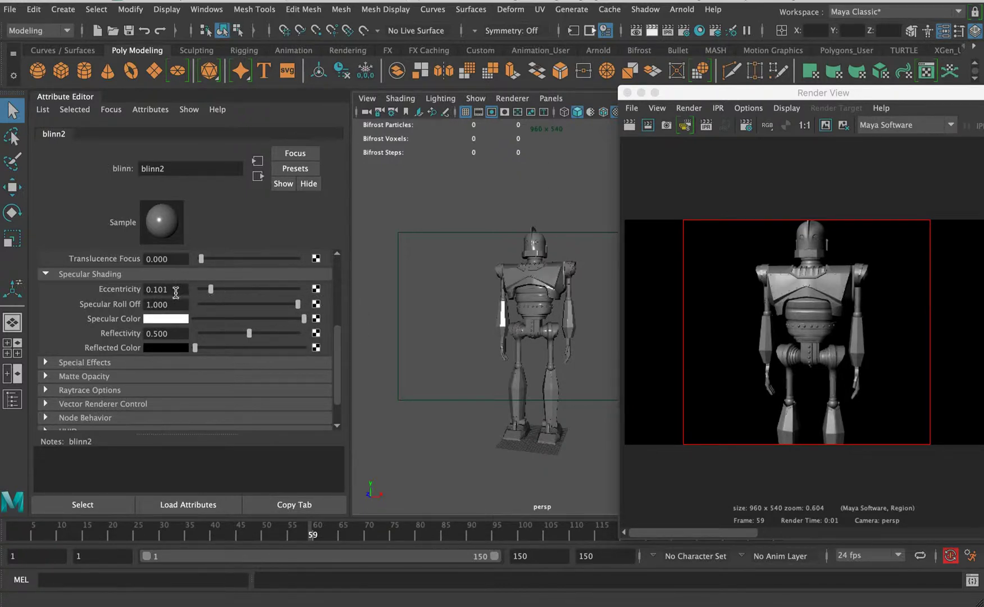
Step: Re-render the region with blinn2's Eccentricity at about 0.094 and again at about 0.496
{"action": "left_click_drag", "start_coordinate": [176, 290], "coordinate": [210, 289]}
{"action": "left_click", "coordinate": [645, 131]}
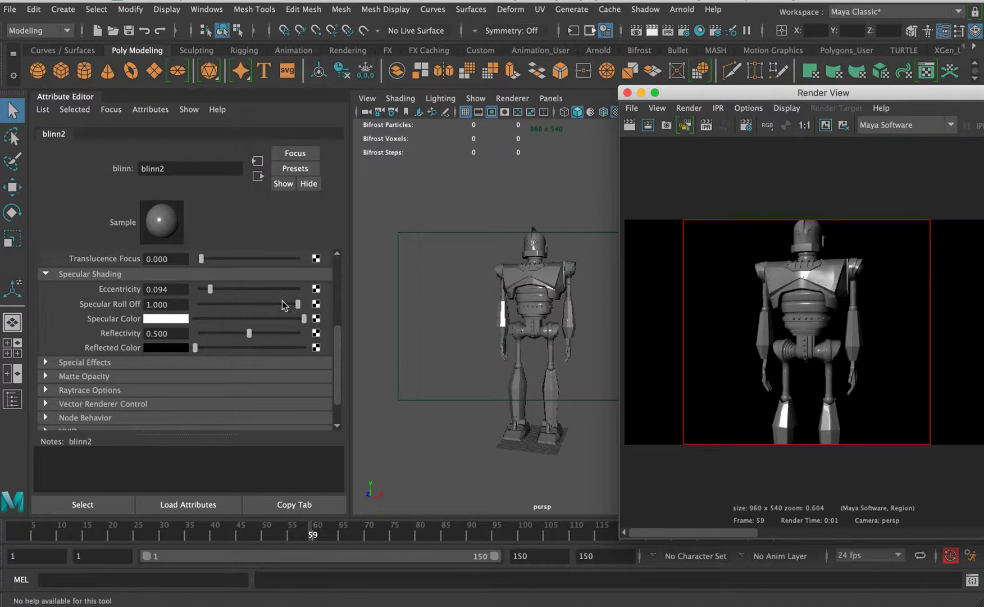
{"action": "left_click_drag", "start_coordinate": [210, 289], "coordinate": [248, 289]}
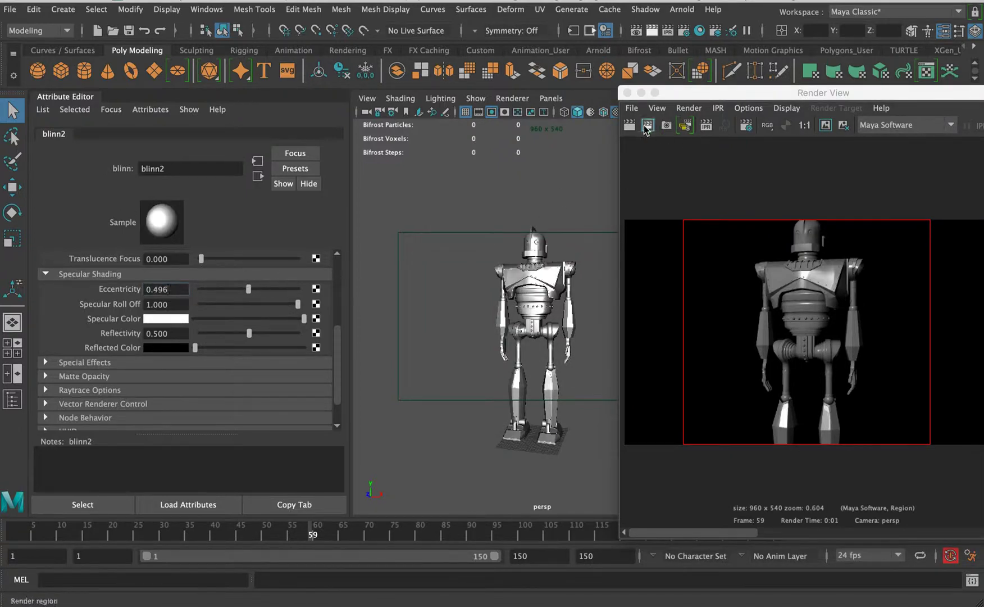
{"action": "left_click", "coordinate": [647, 126]}
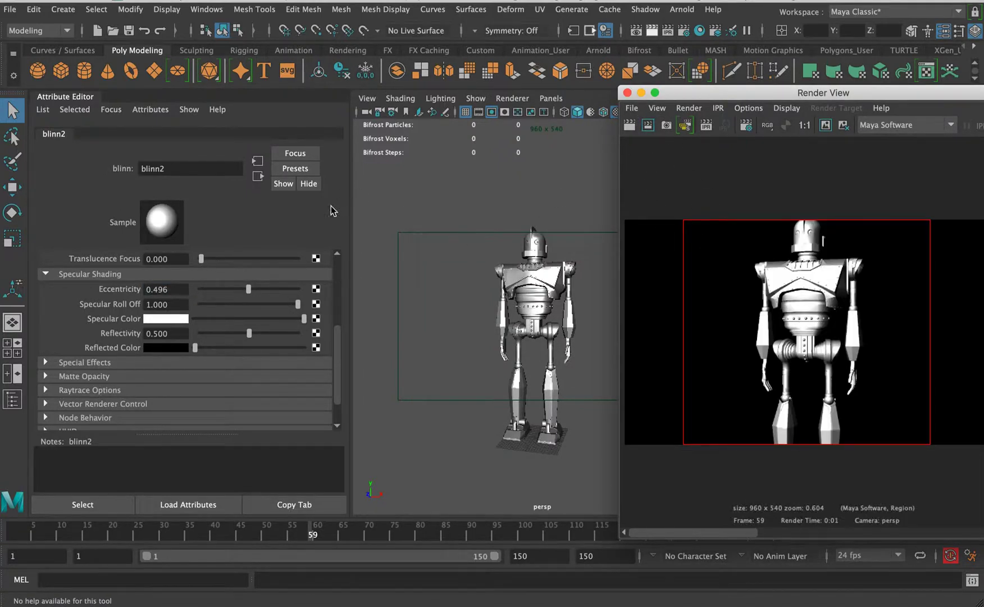
Step: Map a File texture using basicMetal.jpg to blinn2's Color and re-render the region
{"action": "left_click_drag", "start_coordinate": [336, 346], "coordinate": [302, 272]}
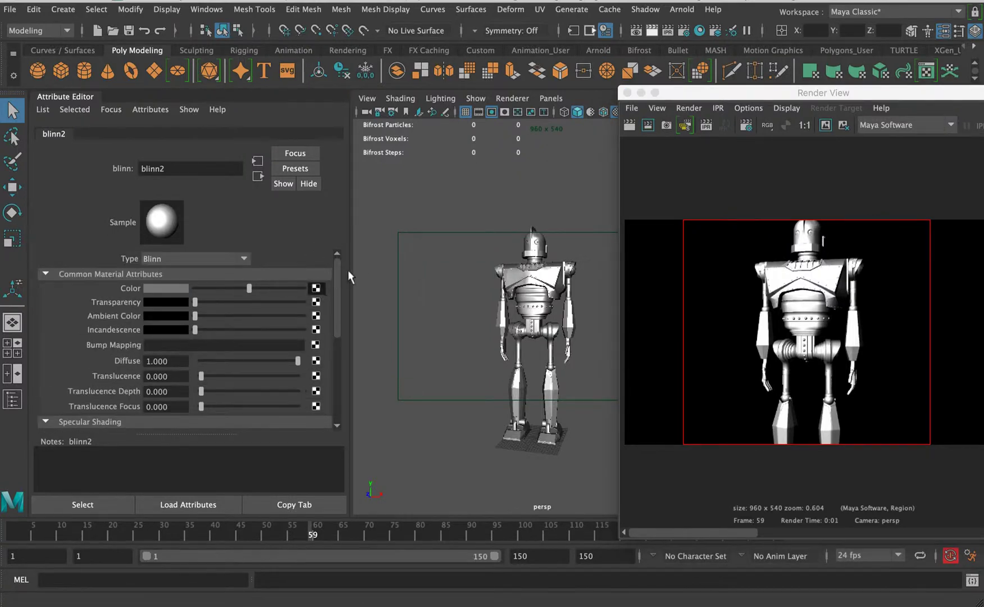
{"action": "left_click", "coordinate": [315, 288]}
{"action": "left_click", "coordinate": [450, 204]}
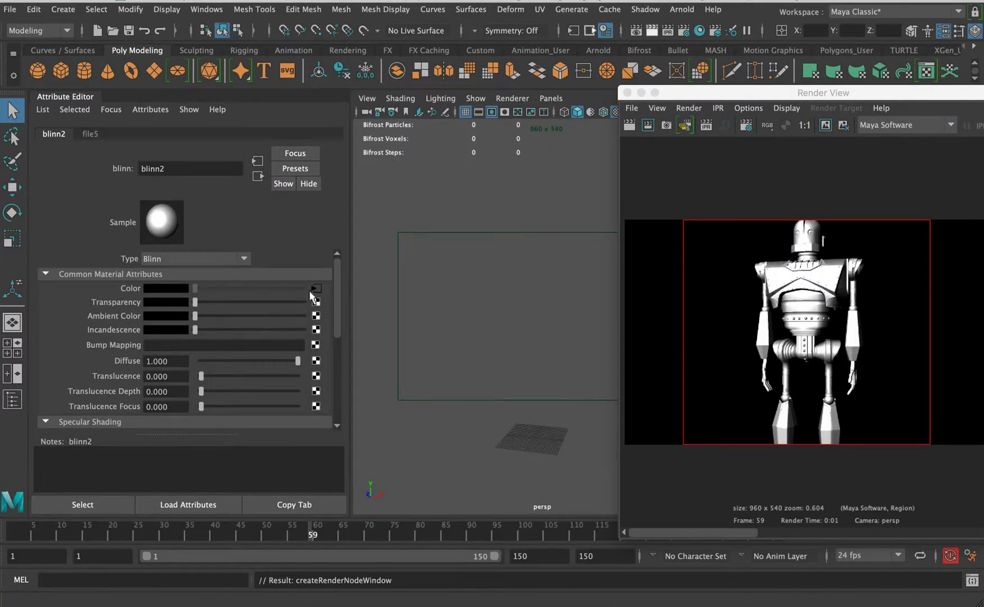
{"action": "left_click", "coordinate": [315, 320]}
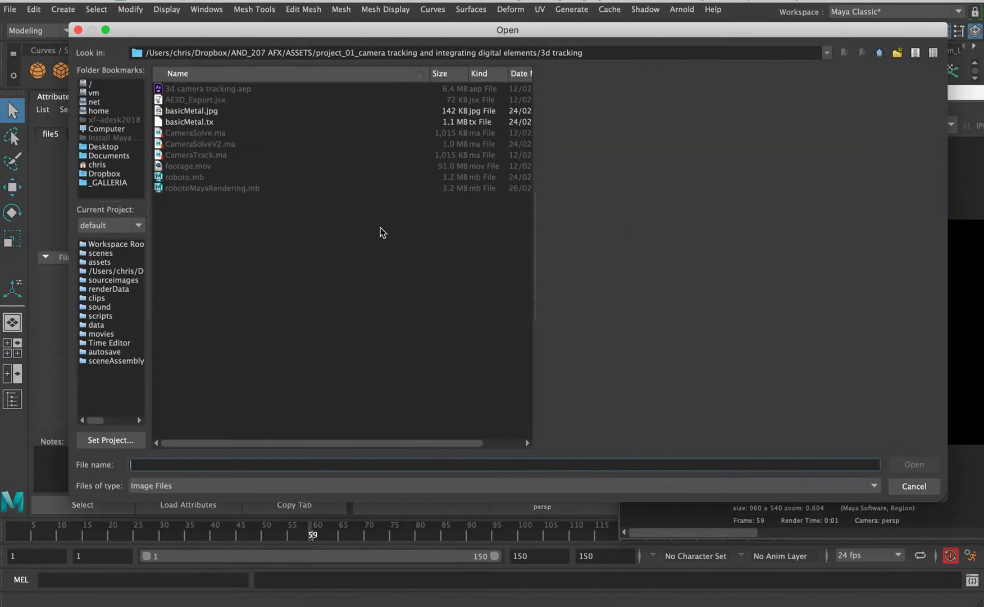
{"action": "left_click", "coordinate": [210, 112]}
{"action": "left_click", "coordinate": [913, 464]}
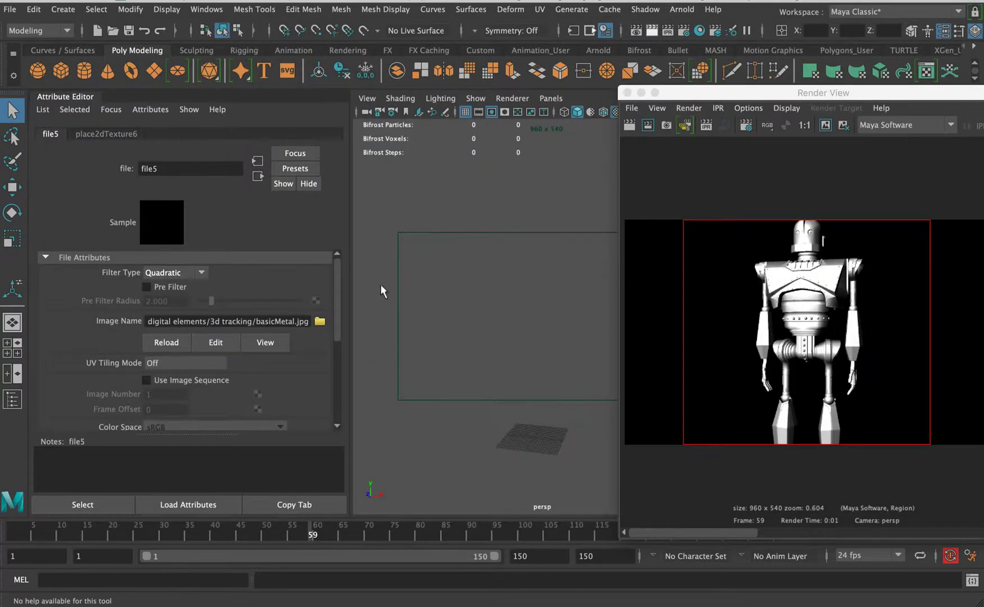
{"action": "left_click", "coordinate": [648, 125]}
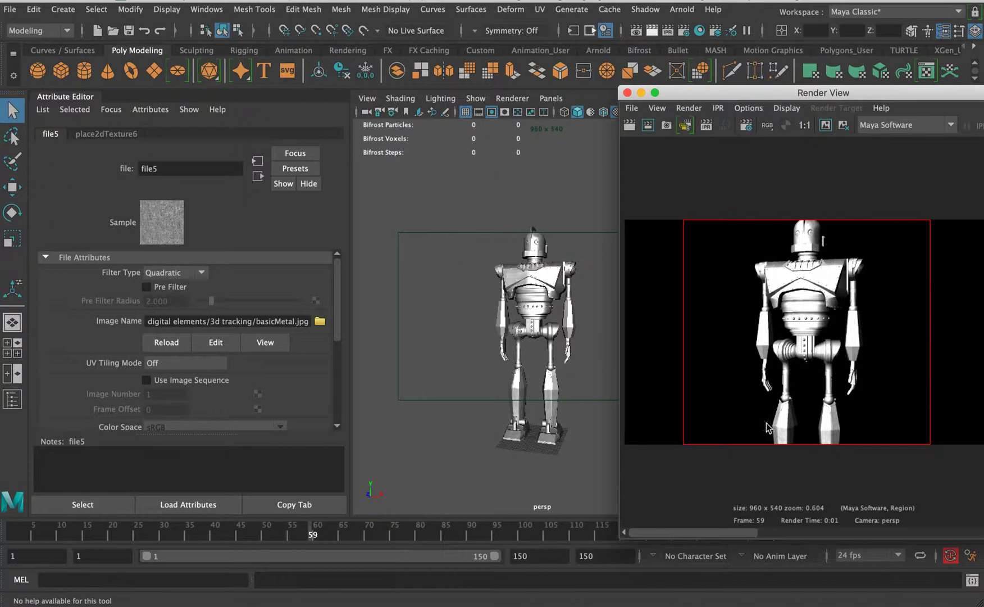
Step: Lower the Specular Roll Off of the chest's blinn2 material to about 0.662 and re-render the region
{"action": "left_click", "coordinate": [502, 274]}
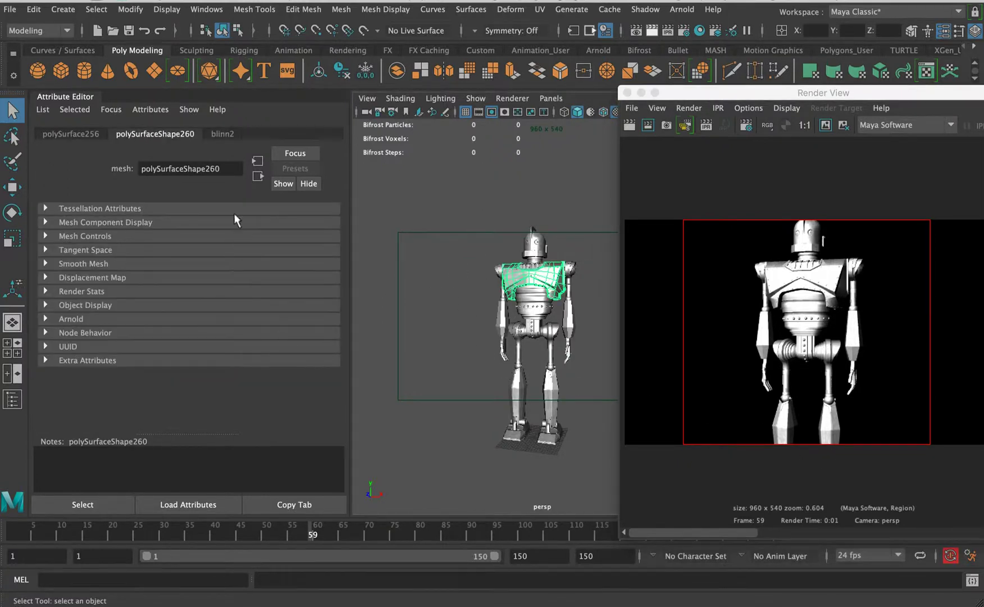
{"action": "left_click", "coordinate": [223, 134]}
{"action": "scroll", "coordinate": [334, 342], "scroll_direction": "down", "scroll_amount": 5}
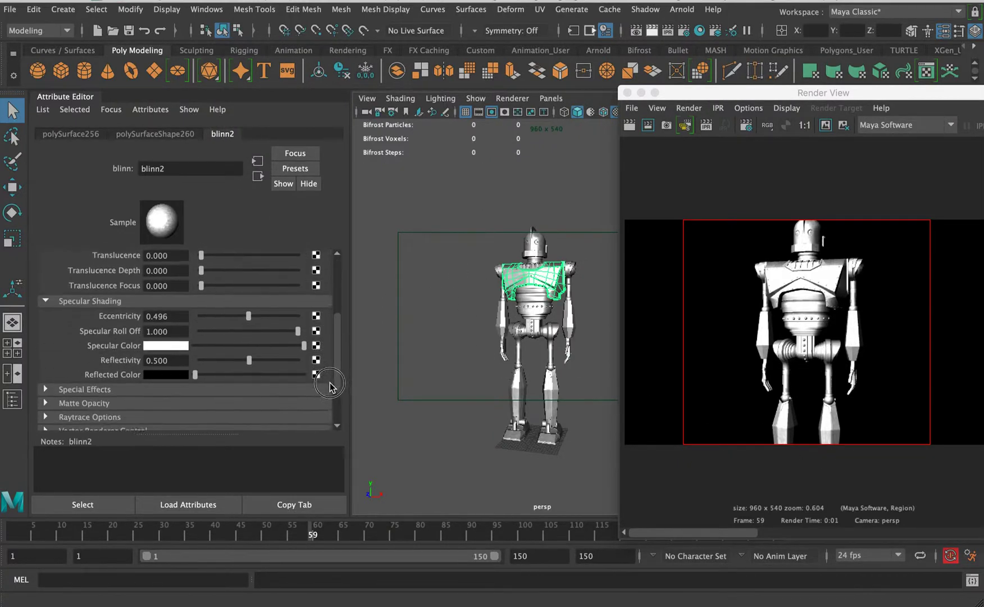
{"action": "left_click_drag", "start_coordinate": [297, 331], "coordinate": [265, 331]}
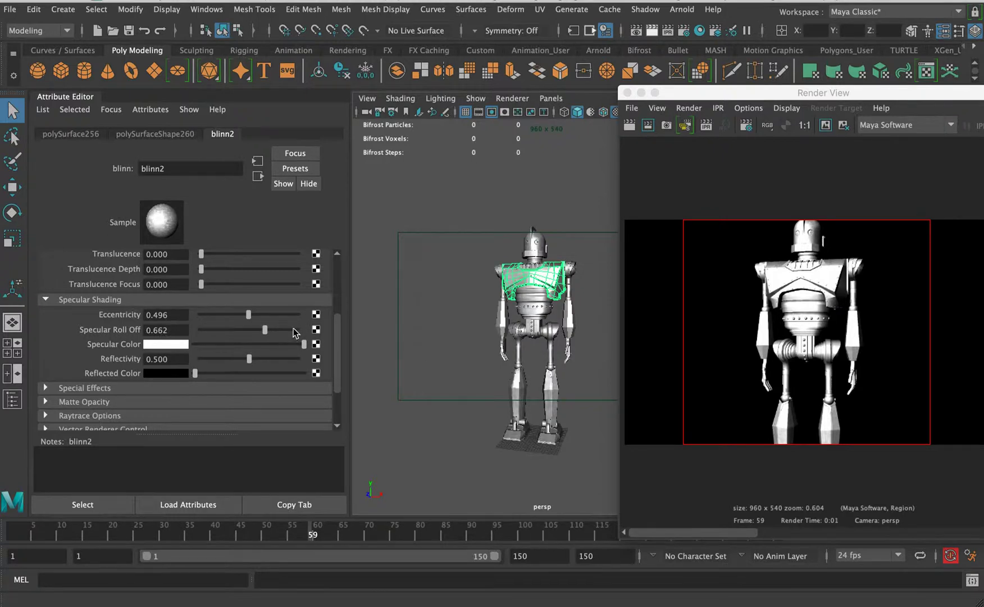
{"action": "left_click", "coordinate": [648, 125]}
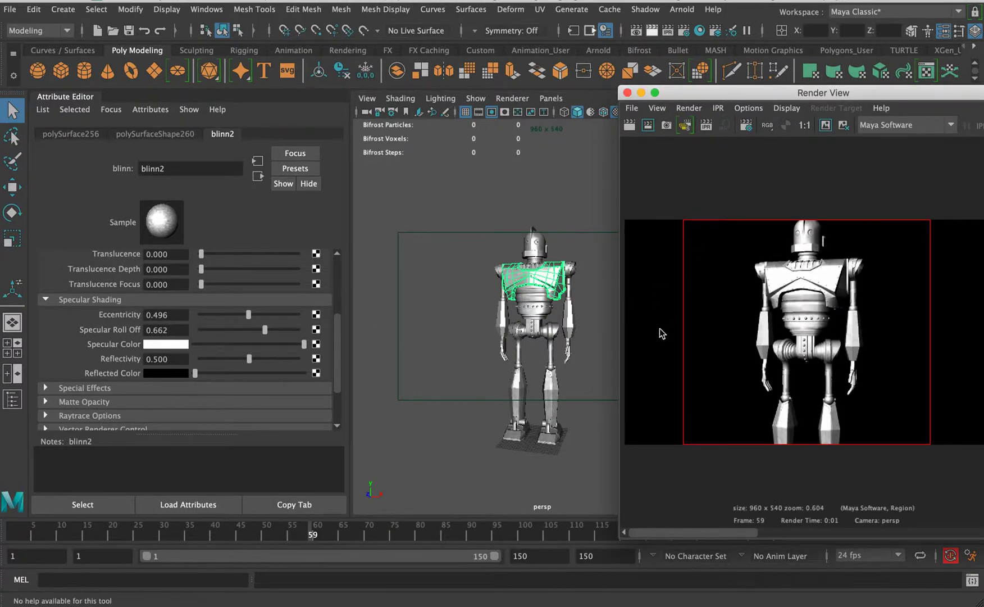
Step: Set blinn2's Eccentricity to about 0.043 and Specular Roll Off to about 0.842, and re-render the region
{"action": "mouse_move", "coordinate": [266, 330]}
{"action": "left_mouse_down"}
{"action": "mouse_move", "coordinate": [219, 334]}
{"action": "mouse_move", "coordinate": [218, 317]}
{"action": "mouse_move", "coordinate": [207, 318]}
{"action": "left_mouse_up"}
{"action": "left_click_drag", "start_coordinate": [283, 331], "coordinate": [282, 331]}
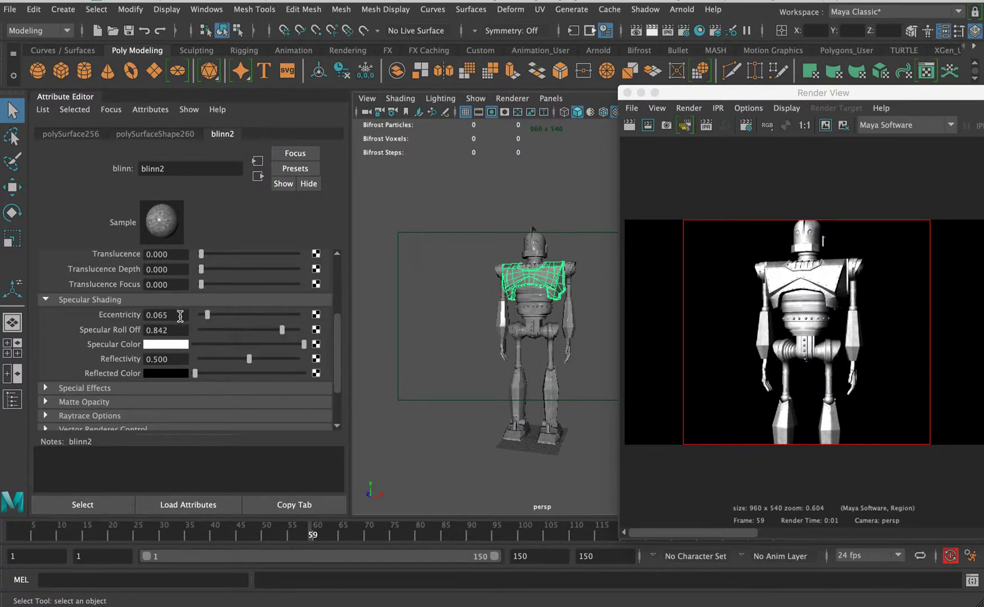
{"action": "mouse_move", "coordinate": [208, 315]}
{"action": "left_mouse_down"}
{"action": "mouse_move", "coordinate": [298, 318]}
{"action": "mouse_move", "coordinate": [207, 320]}
{"action": "left_mouse_up"}
{"action": "left_click", "coordinate": [648, 126]}
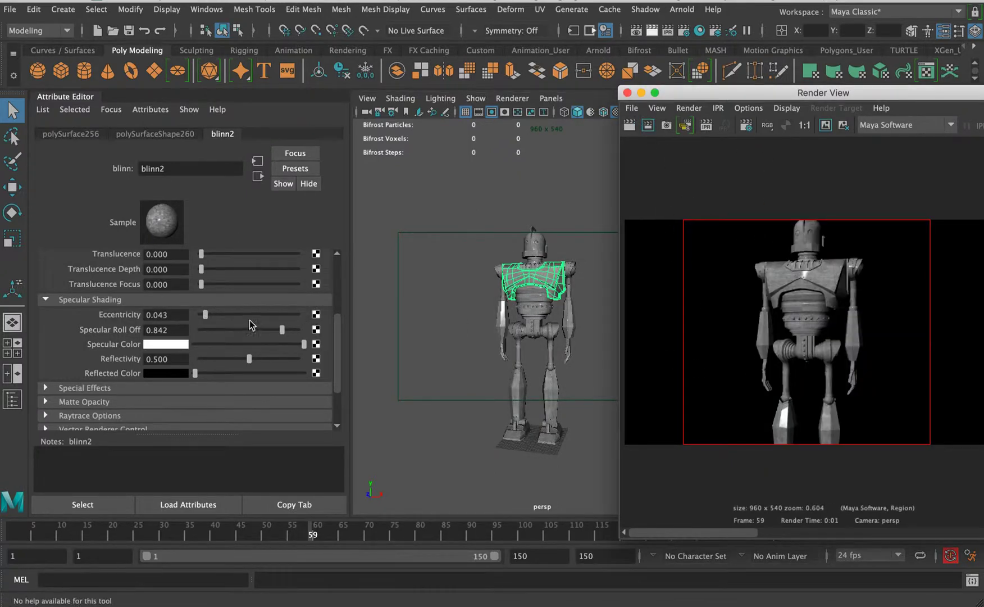
Step: Re-render with Eccentricity at about 0.144, and again with Eccentricity 0.180 and Specular Roll Off about 0.799
{"action": "left_click_drag", "start_coordinate": [209, 319], "coordinate": [217, 319]}
{"action": "left_click", "coordinate": [648, 124]}
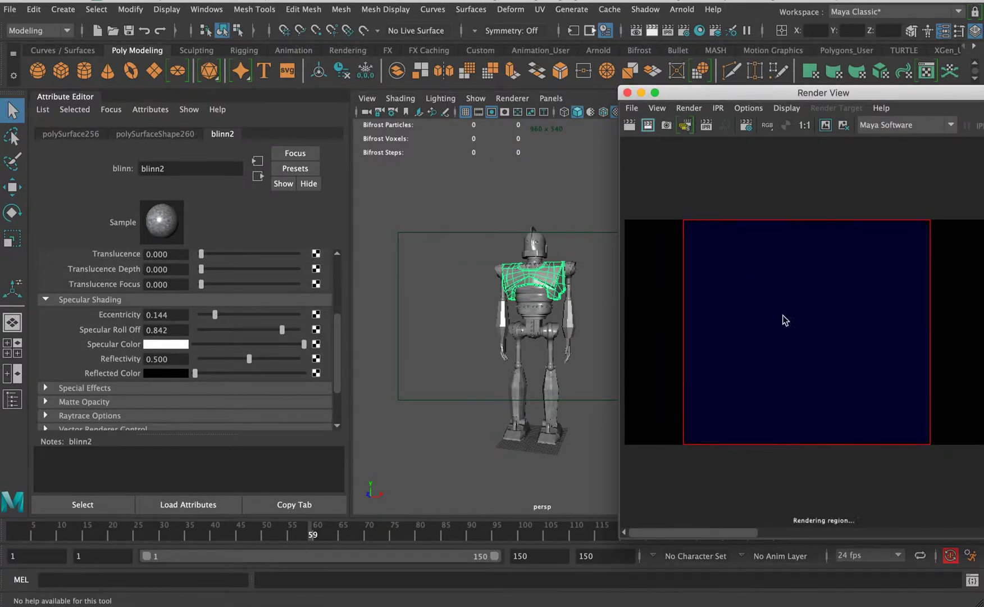
{"action": "left_click_drag", "start_coordinate": [209, 313], "coordinate": [214, 314]}
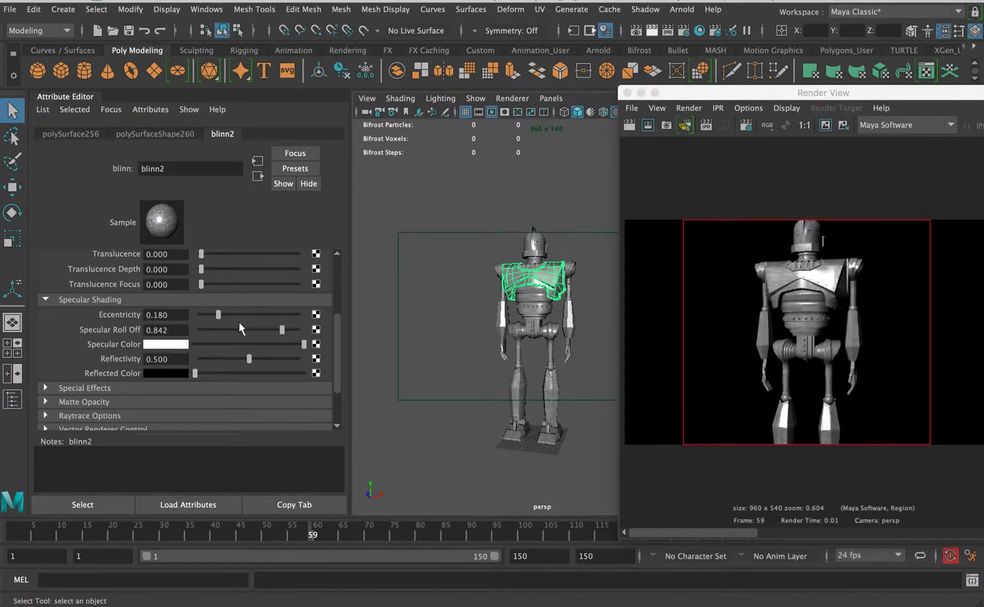
{"action": "left_click", "coordinate": [647, 125]}
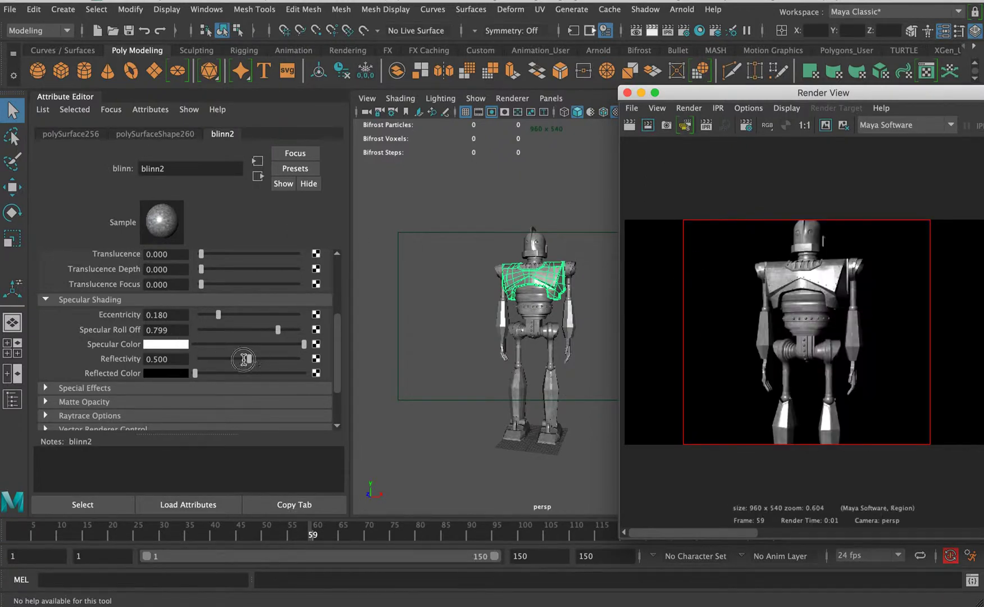
Step: Re-render the region with blinn2's Reflectivity at 0 and again at 1
{"action": "left_click_drag", "start_coordinate": [244, 360], "coordinate": [180, 370]}
{"action": "left_click", "coordinate": [648, 125]}
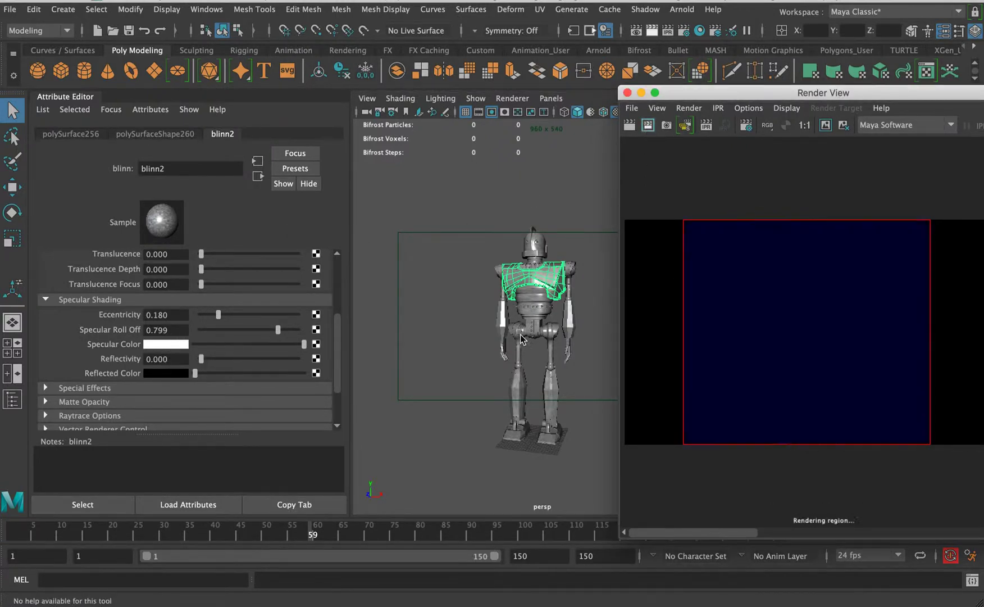
{"action": "left_click_drag", "start_coordinate": [211, 359], "coordinate": [314, 360]}
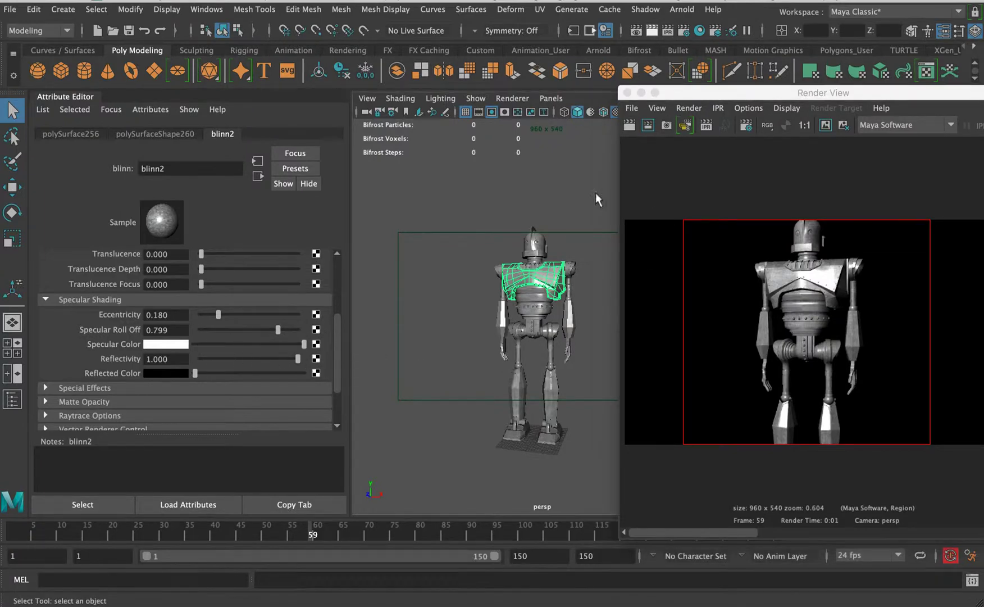
{"action": "left_click", "coordinate": [650, 125]}
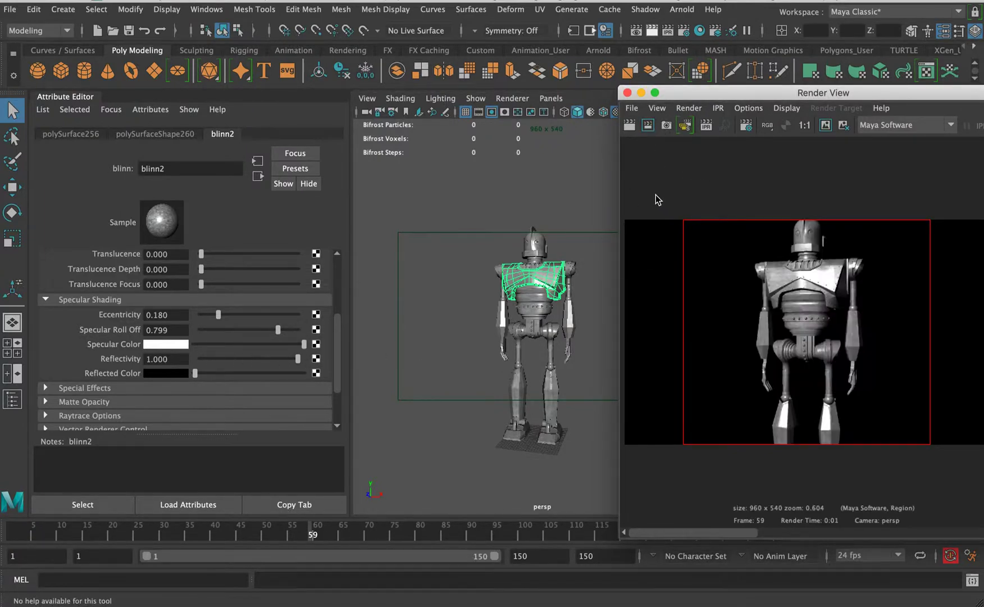
Step: Change the chest material's type from Blinn to Phong
{"action": "left_click", "coordinate": [335, 340]}
{"action": "left_click_drag", "start_coordinate": [337, 313], "coordinate": [341, 229]}
{"action": "left_click", "coordinate": [201, 259]}
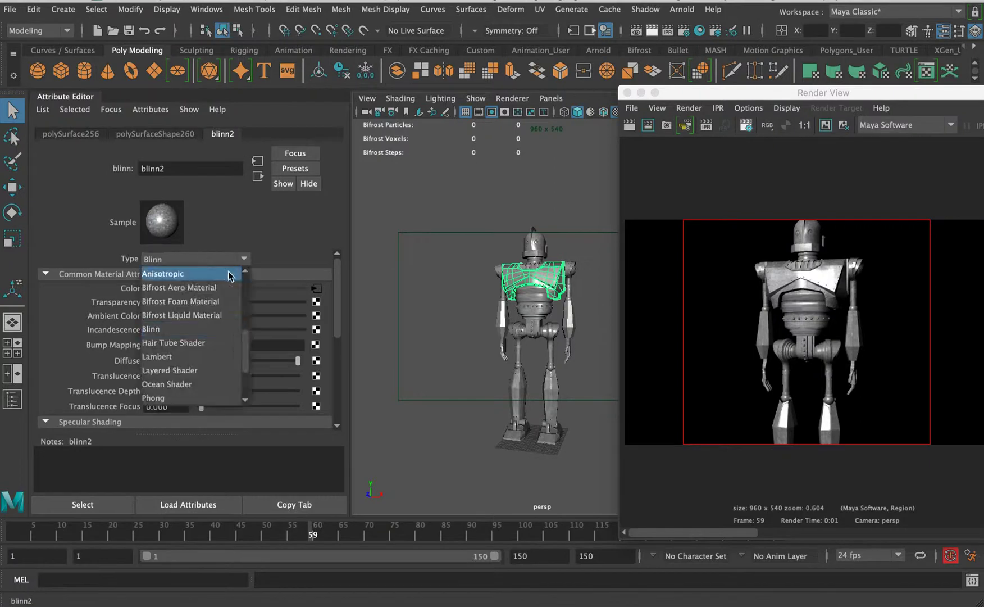
{"action": "scroll", "coordinate": [248, 345], "scroll_direction": "down", "scroll_amount": 2}
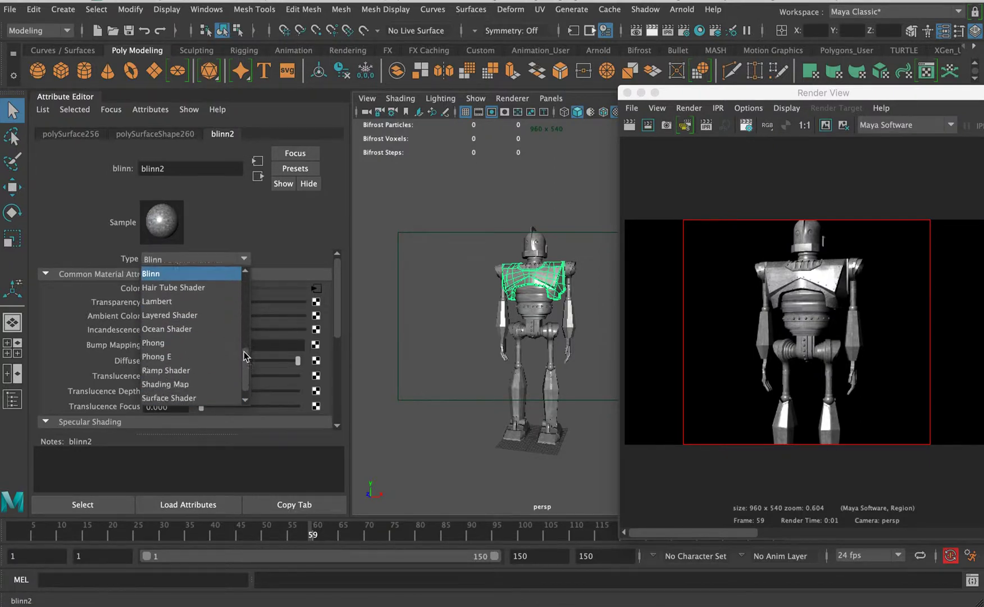
{"action": "left_click", "coordinate": [200, 346]}
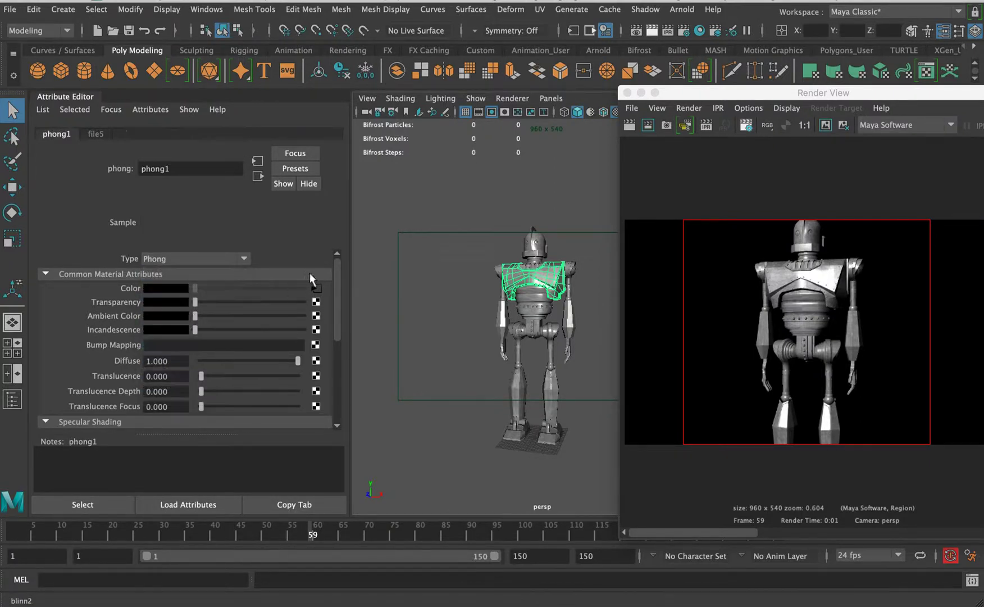
Step: Set phong1's Cosine Power to about 61.928, Specular Color to light gray and Reflectivity to 1.000, and re-render the region
{"action": "scroll", "coordinate": [329, 337], "scroll_direction": "down", "scroll_amount": 5}
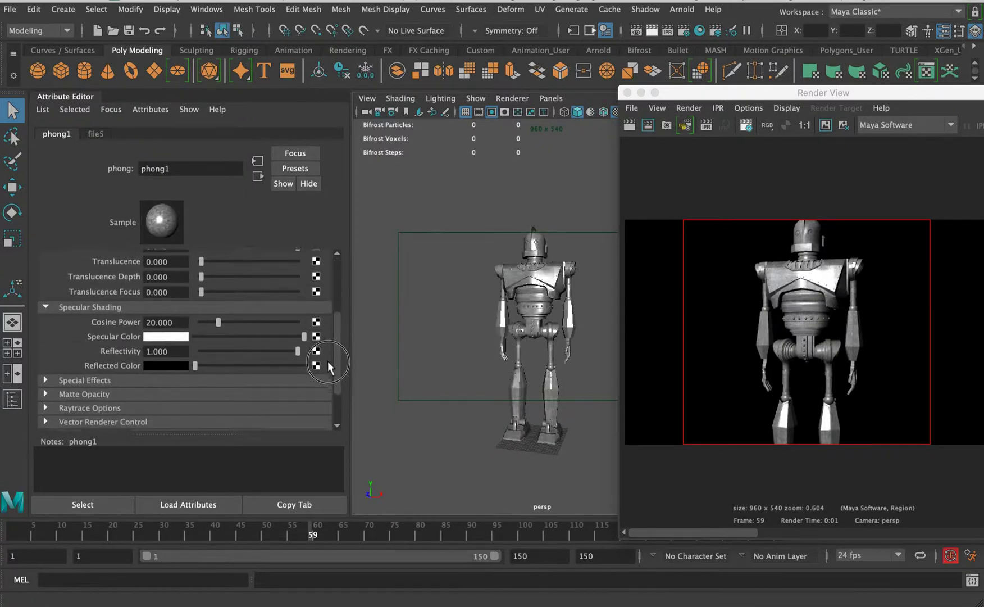
{"action": "left_click_drag", "start_coordinate": [229, 321], "coordinate": [281, 335]}
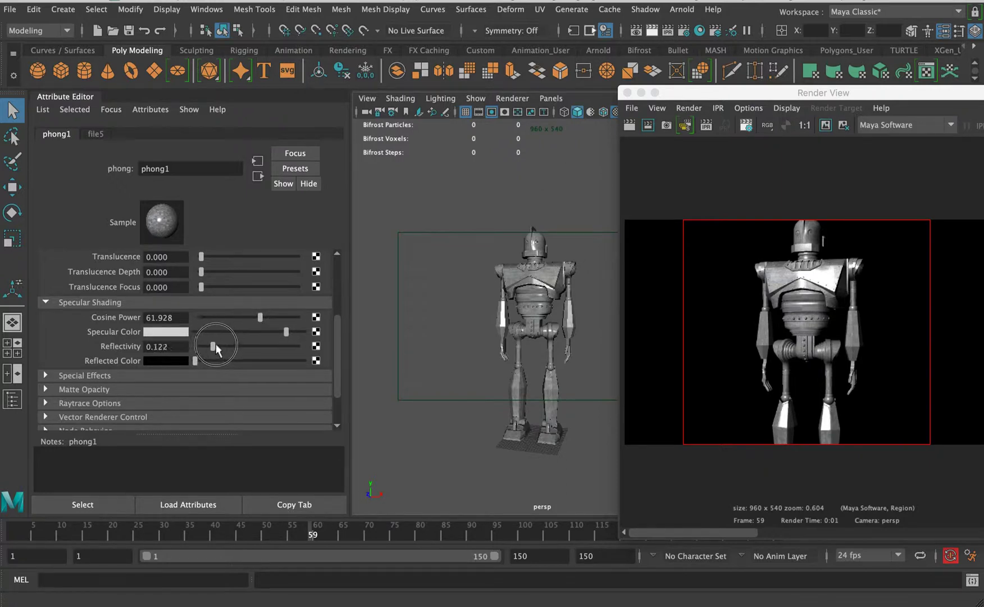
{"action": "left_click_drag", "start_coordinate": [217, 350], "coordinate": [299, 349]}
{"action": "left_click", "coordinate": [647, 126]}
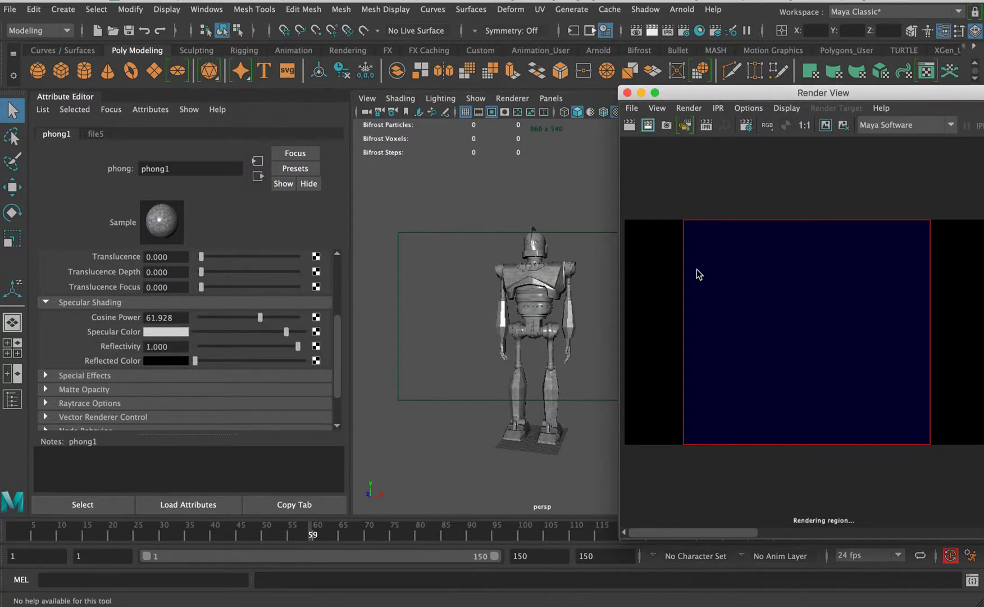
Step: Mark a new render region over one half of the robot and render it
{"action": "left_click", "coordinate": [660, 188]}
{"action": "left_click_drag", "start_coordinate": [677, 182], "coordinate": [820, 510]}
{"action": "left_click", "coordinate": [648, 124]}
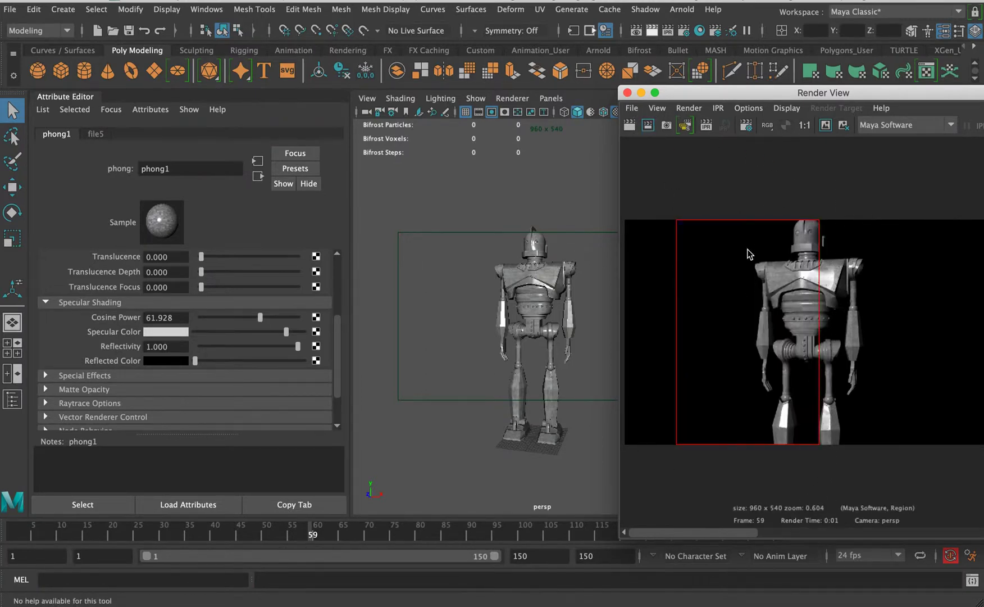
Step: Set phong1's Cosine Power to about 25.971 and render a new region that covers the full width of the robot
{"action": "left_click", "coordinate": [224, 317]}
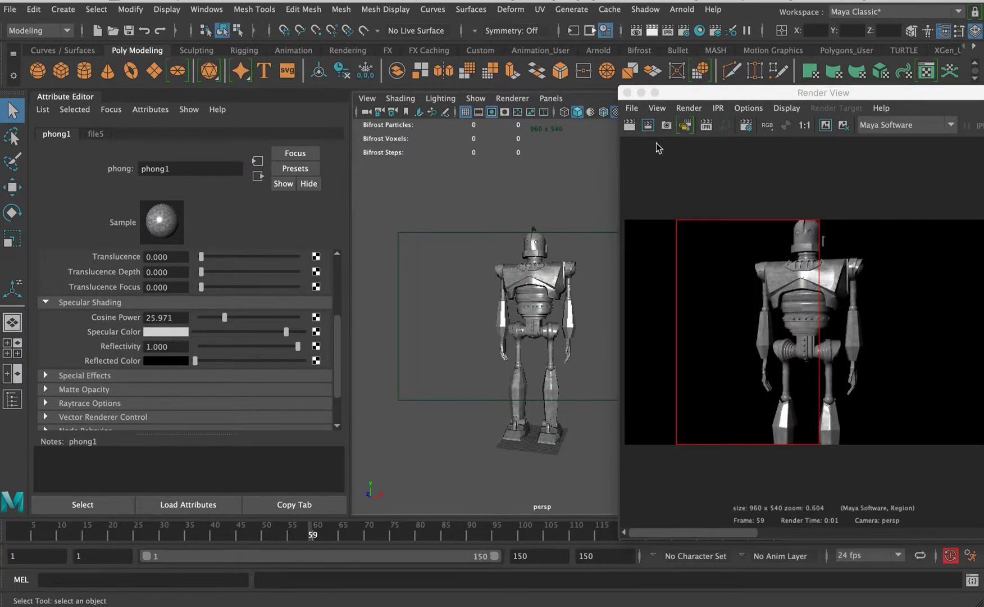
{"action": "left_click", "coordinate": [648, 124]}
{"action": "left_click", "coordinate": [661, 187]}
{"action": "left_click_drag", "start_coordinate": [670, 190], "coordinate": [936, 464]}
{"action": "left_click", "coordinate": [648, 124]}
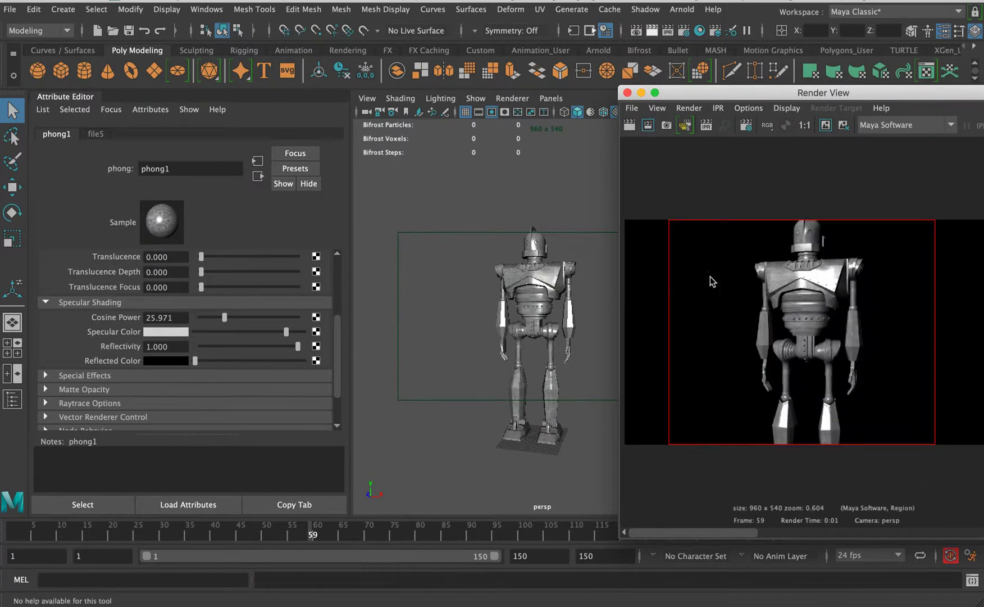
Step: Turn the perspective view to a three-quarter angle on the robot and re-render the region
{"action": "left_click_drag", "start_coordinate": [554, 316], "coordinate": [479, 345], "text": "alt"}
{"action": "left_click", "coordinate": [649, 124]}
{"action": "left_click", "coordinate": [666, 125]}
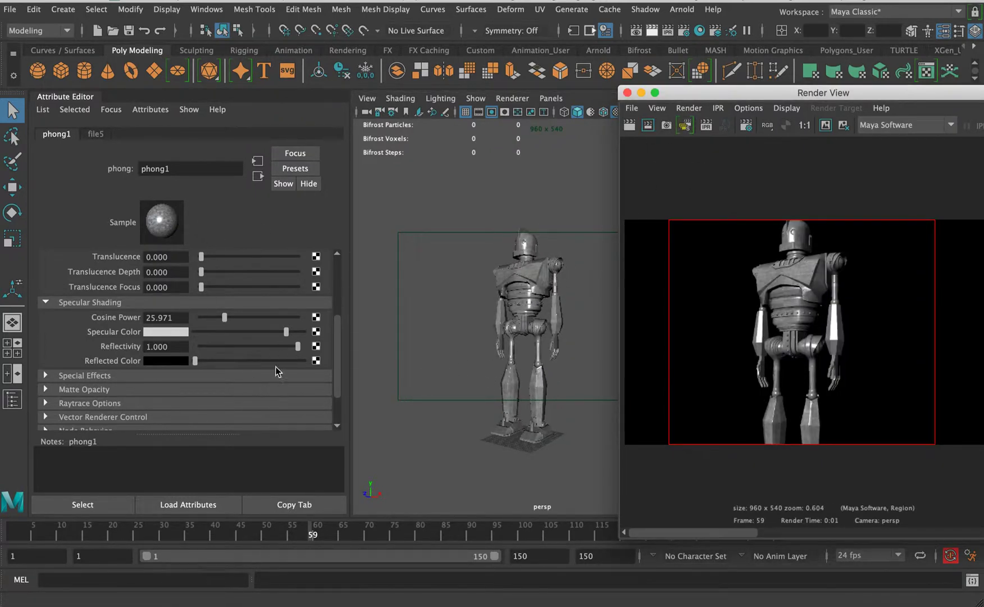
Step: Change the material type of phong1 to Ramp Shader
{"action": "mouse_move", "coordinate": [333, 330]}
{"action": "left_mouse_down"}
{"action": "mouse_move", "coordinate": [340, 296]}
{"action": "mouse_move", "coordinate": [336, 340]}
{"action": "left_mouse_up"}
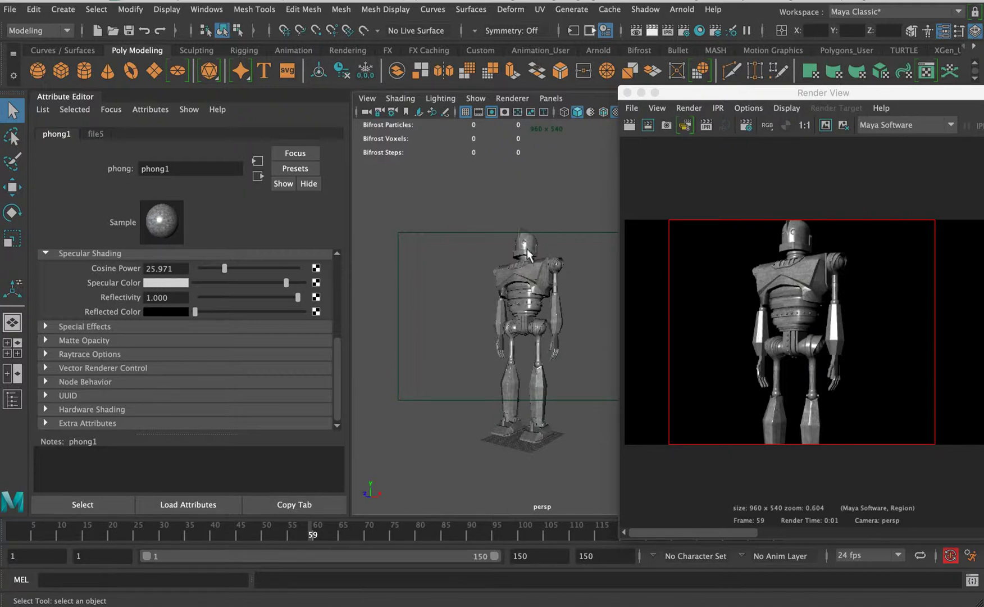
{"action": "scroll", "coordinate": [337, 355], "scroll_direction": "up", "scroll_amount": 5}
{"action": "left_click", "coordinate": [203, 259]}
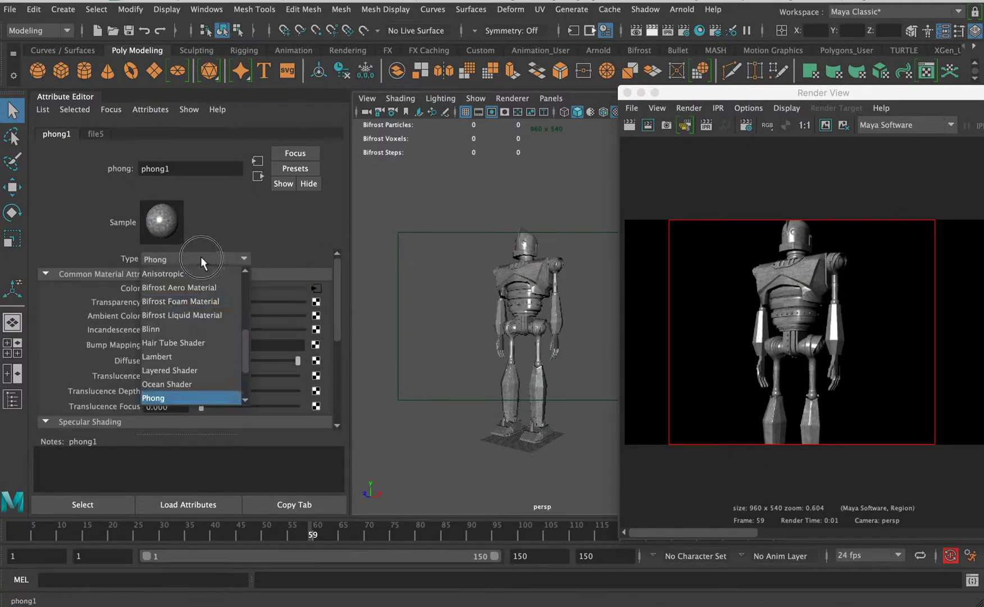
{"action": "scroll", "coordinate": [236, 369], "scroll_direction": "down", "scroll_amount": 4}
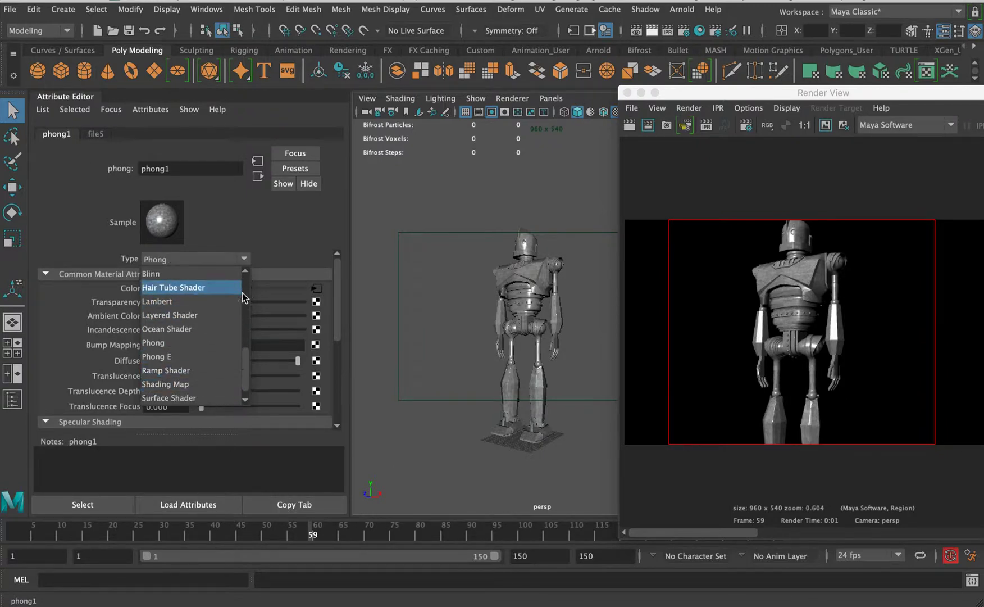
{"action": "left_click", "coordinate": [597, 385]}
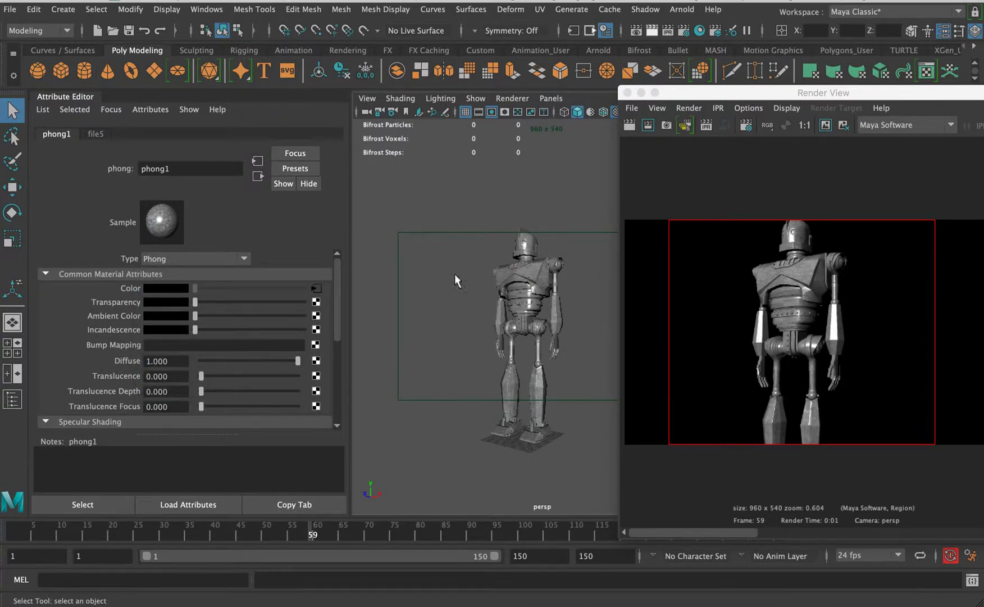
{"action": "left_click", "coordinate": [240, 259]}
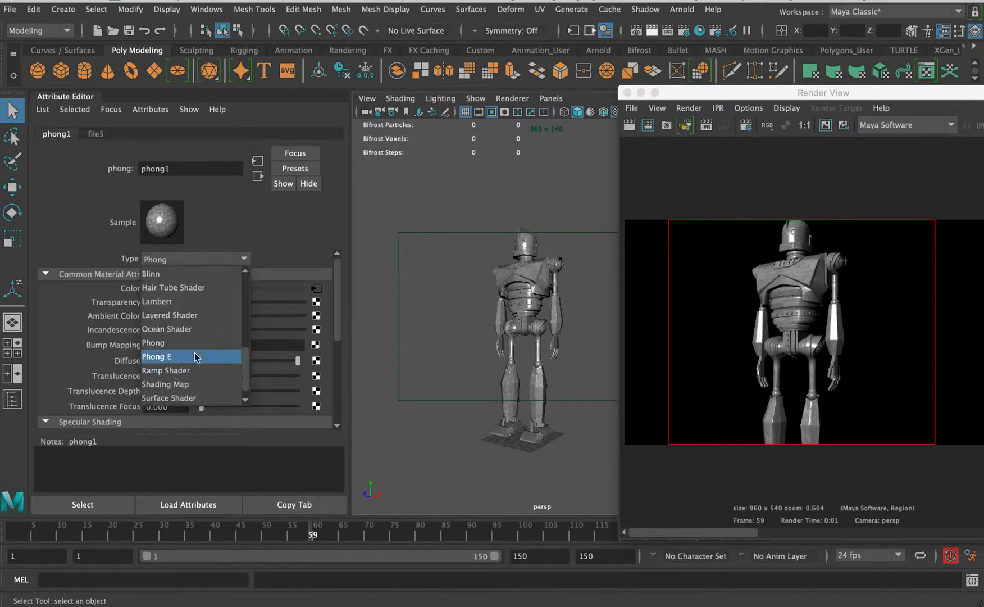
{"action": "left_click", "coordinate": [191, 370]}
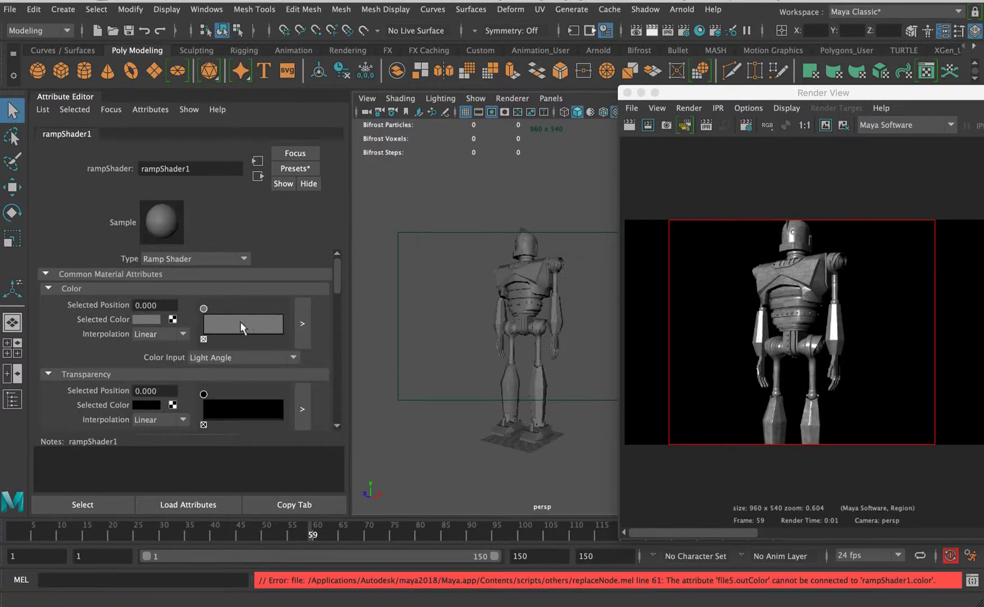
Step: Add a white color entry at about position 0.991 on rampShader1's Color ramp
{"action": "left_click", "coordinate": [265, 324]}
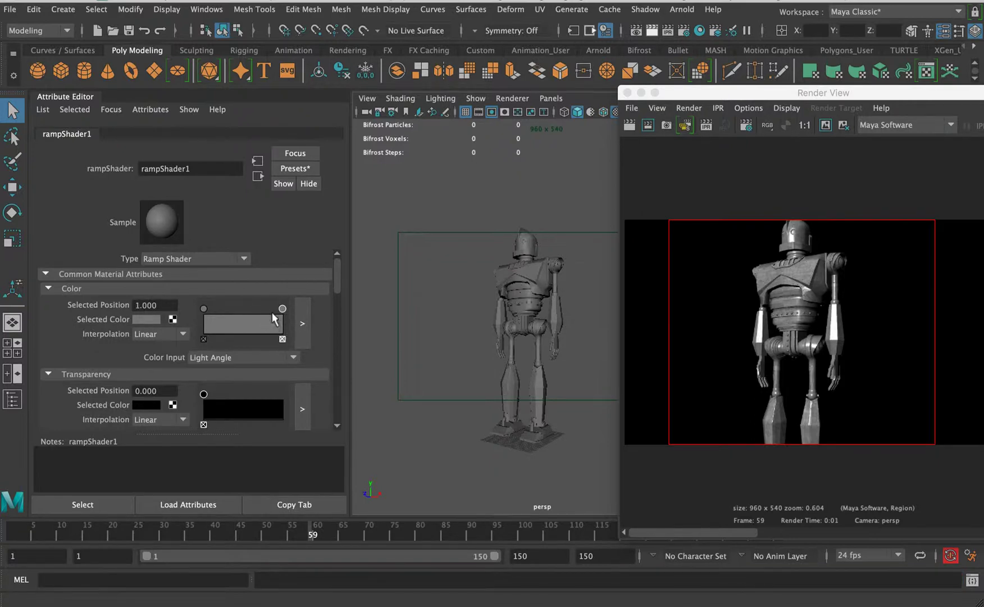
{"action": "left_click", "coordinate": [145, 322]}
{"action": "left_click_drag", "start_coordinate": [257, 339], "coordinate": [231, 366]}
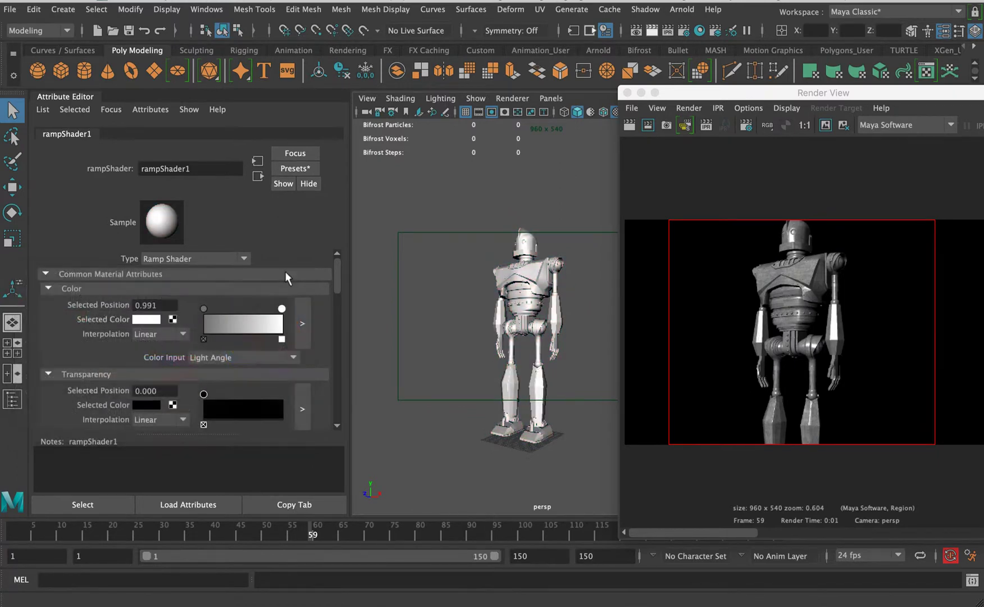
Step: Set the ramp shader's Color Input to Facing Angle and render the full frame
{"action": "left_click", "coordinate": [176, 334]}
{"action": "left_click", "coordinate": [234, 358]}
{"action": "left_click", "coordinate": [216, 382]}
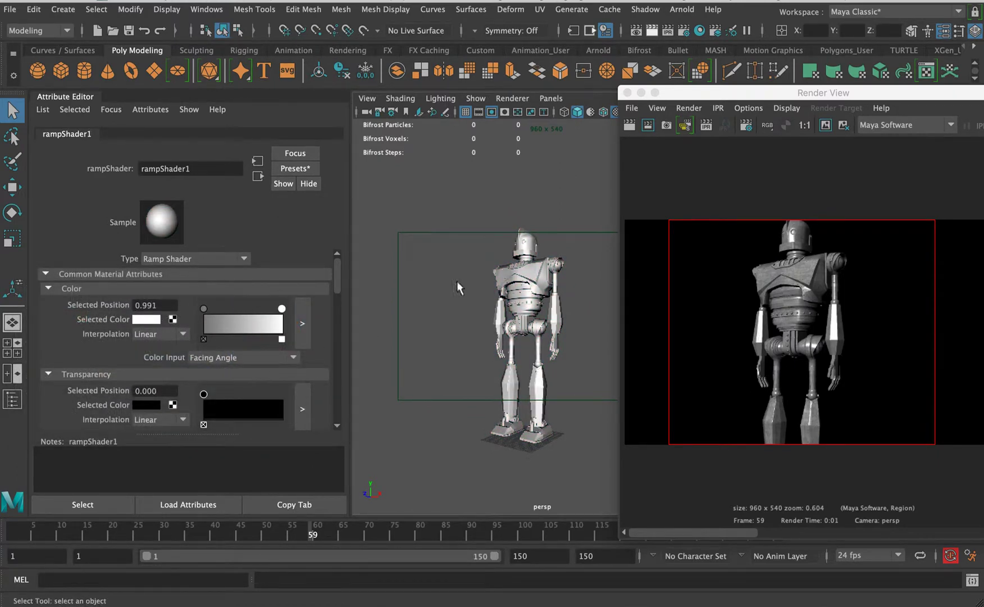
{"action": "left_click", "coordinate": [630, 125]}
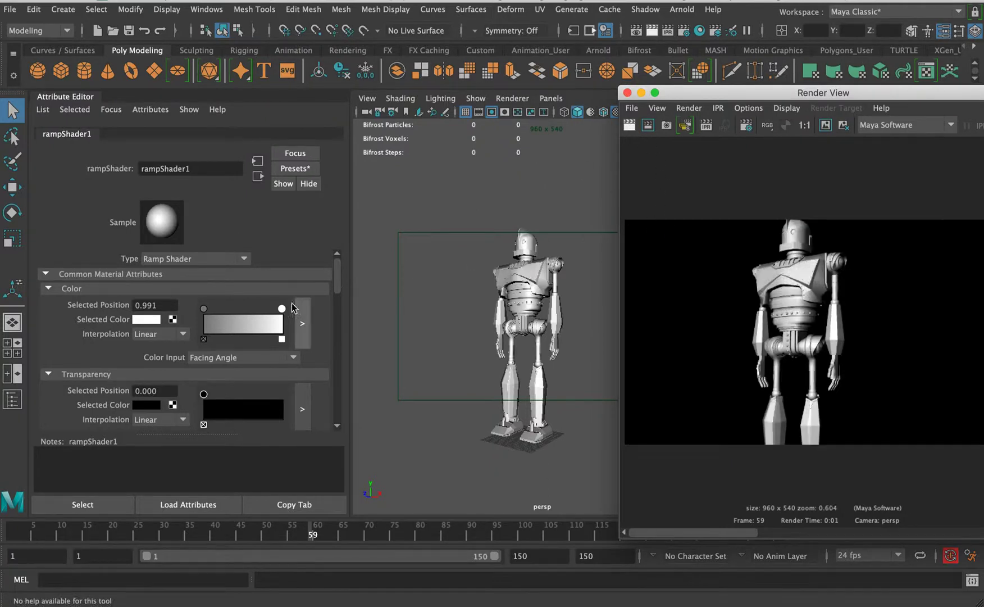
Step: Switch the ramp shader's Color Input to Brightness and re-render the frame
{"action": "left_click", "coordinate": [259, 356]}
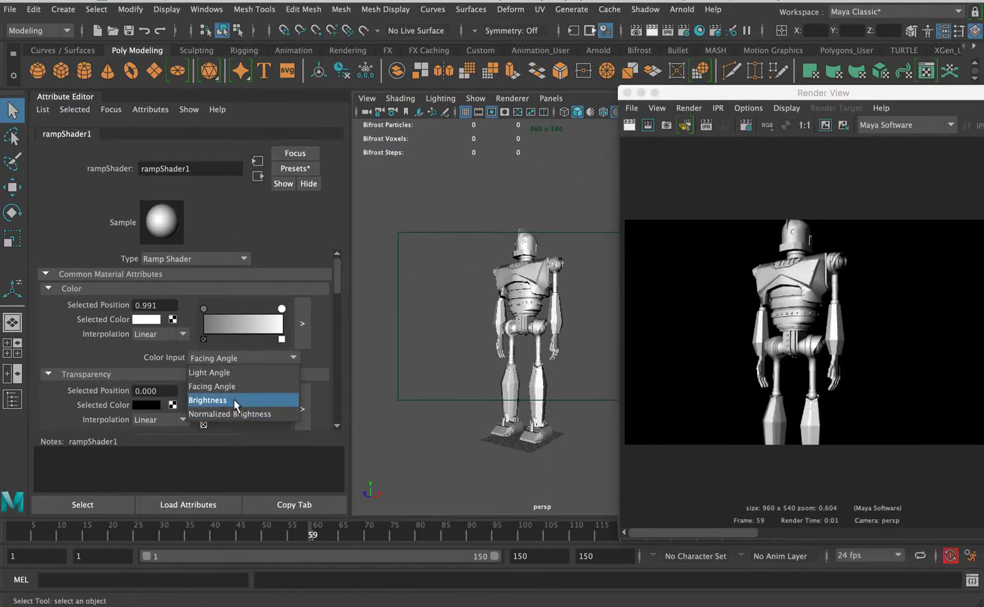
{"action": "left_click", "coordinate": [234, 398]}
{"action": "left_click", "coordinate": [630, 126]}
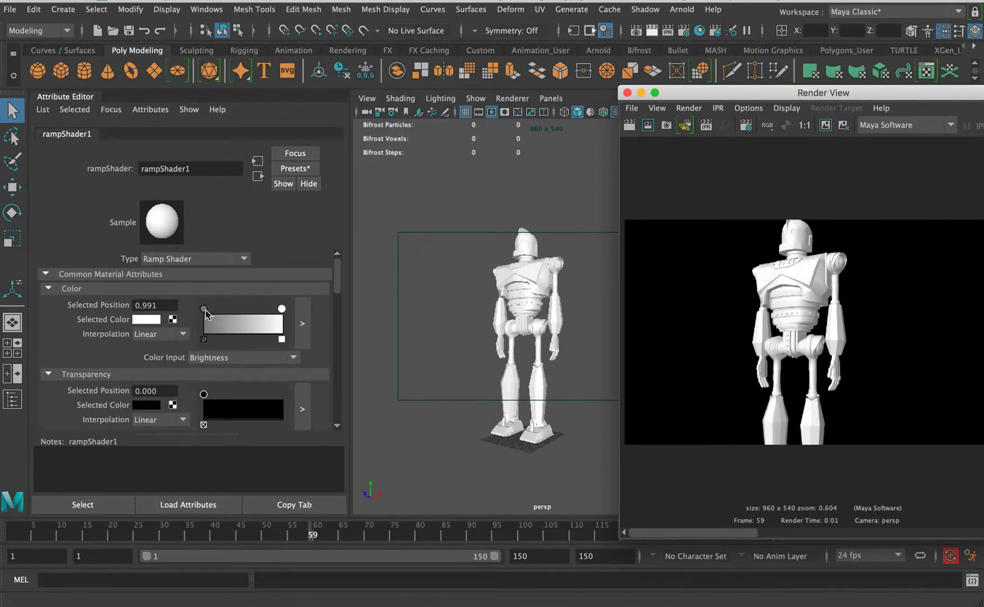
Step: Rearrange the Color ramp to run from white at 0.000 through gray to black at 1.000, re-rendering after each stage
{"action": "mouse_move", "coordinate": [205, 309]}
{"action": "left_mouse_down"}
{"action": "mouse_move", "coordinate": [273, 310]}
{"action": "mouse_move", "coordinate": [204, 309]}
{"action": "left_mouse_up"}
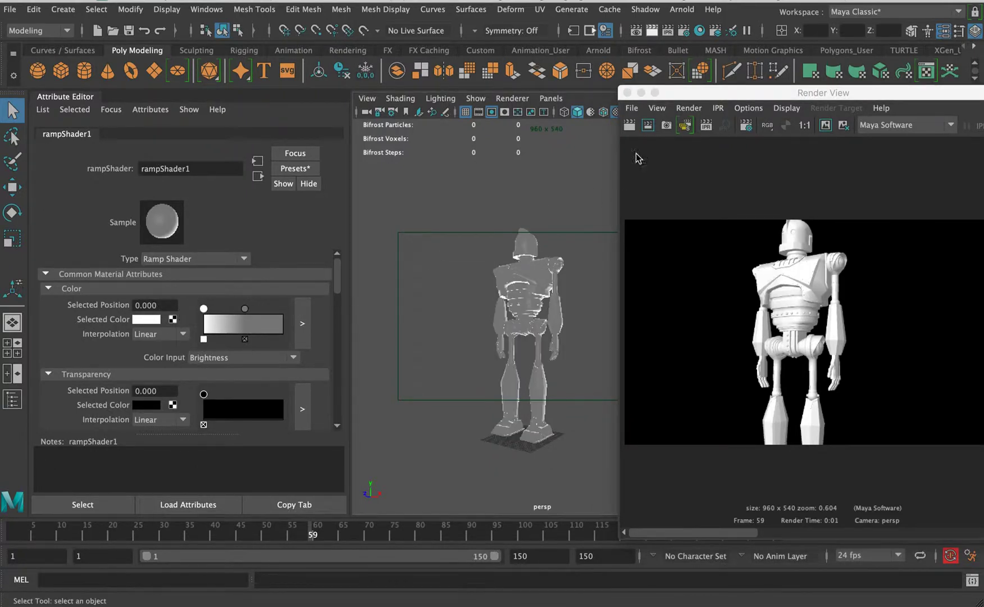
{"action": "left_click", "coordinate": [630, 124]}
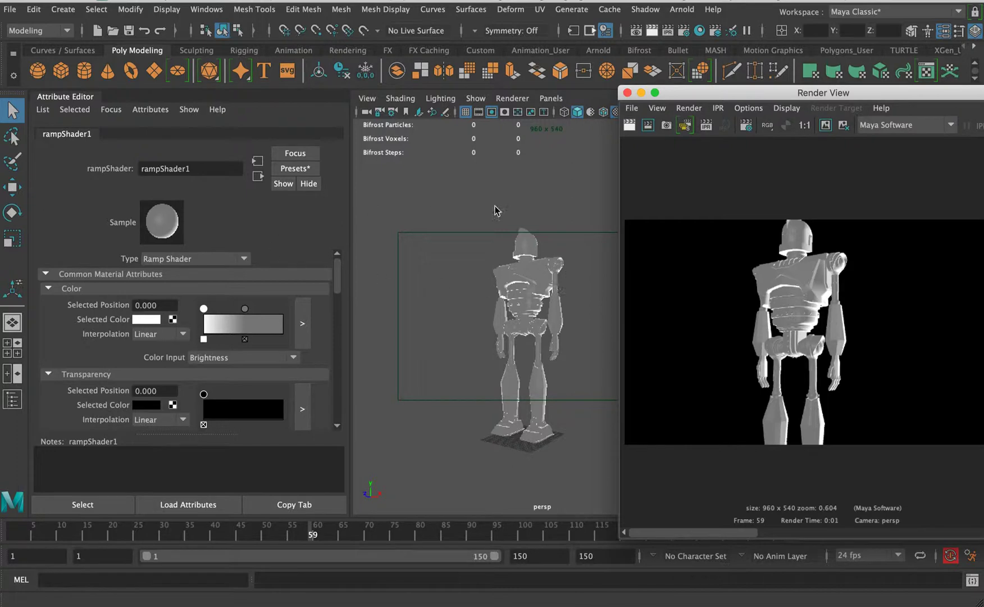
{"action": "left_click_drag", "start_coordinate": [244, 309], "coordinate": [284, 324]}
{"action": "left_click", "coordinate": [158, 318]}
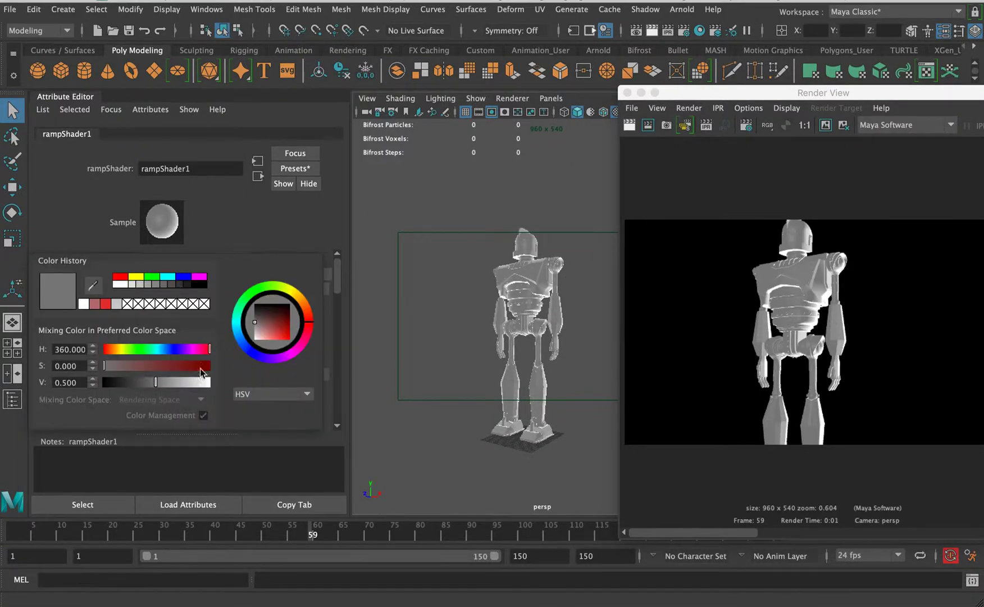
{"action": "left_click_drag", "start_coordinate": [158, 382], "coordinate": [100, 381]}
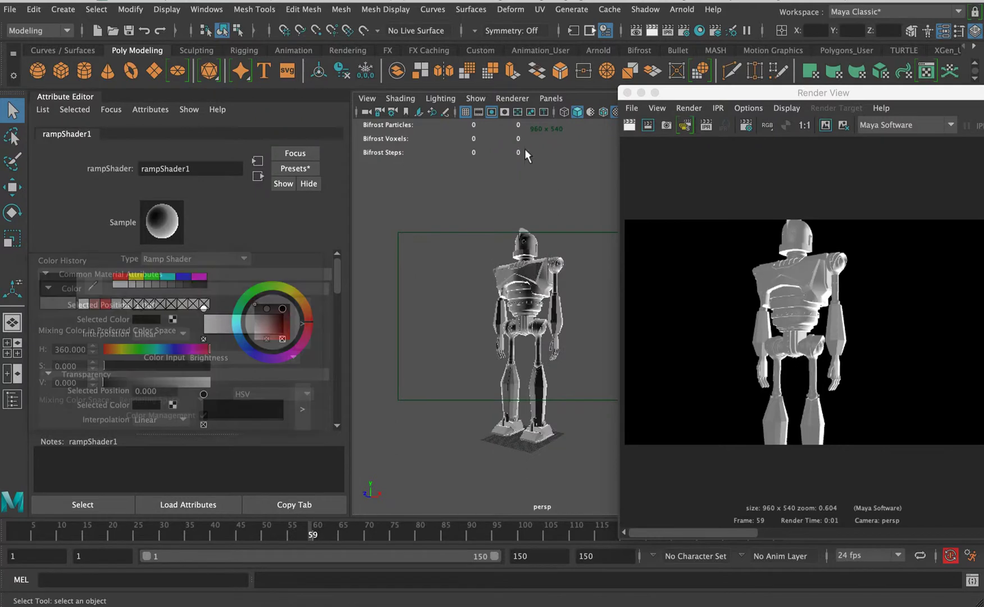
{"action": "left_click", "coordinate": [629, 124]}
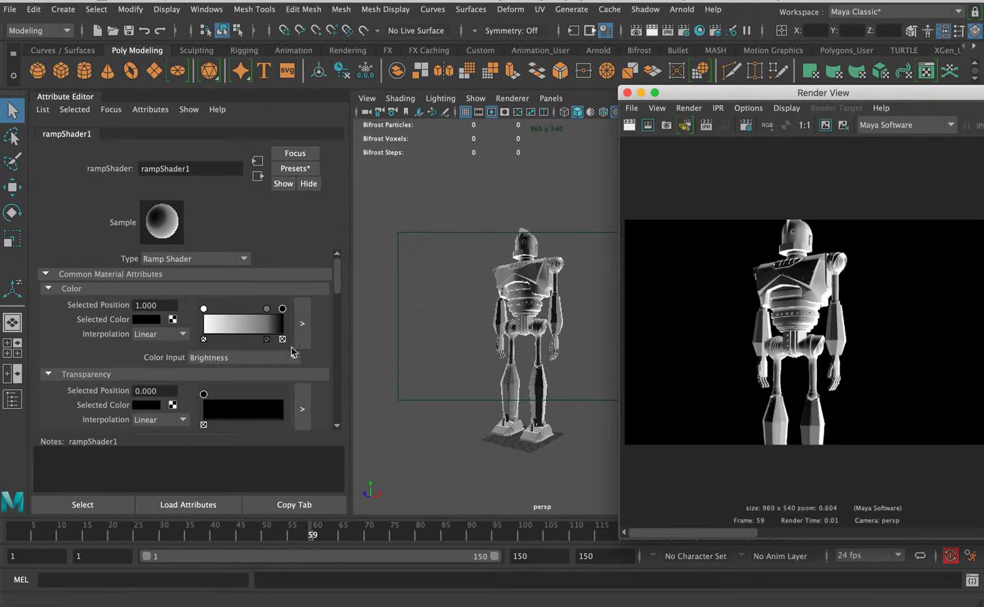
Step: Move the ramp's gray entry to about 0.304, set Color Input to Facing Angle and re-render the frame
{"action": "left_click_drag", "start_coordinate": [267, 316], "coordinate": [233, 321]}
{"action": "mouse_move", "coordinate": [444, 309]}
{"action": "left_mouse_down", "text": "alt"}
{"action": "mouse_move", "coordinate": [473, 312]}
{"action": "mouse_move", "coordinate": [452, 323]}
{"action": "mouse_move", "coordinate": [519, 330]}
{"action": "left_mouse_up", "text": "alt"}
{"action": "left_click", "coordinate": [244, 358]}
{"action": "left_click", "coordinate": [212, 386]}
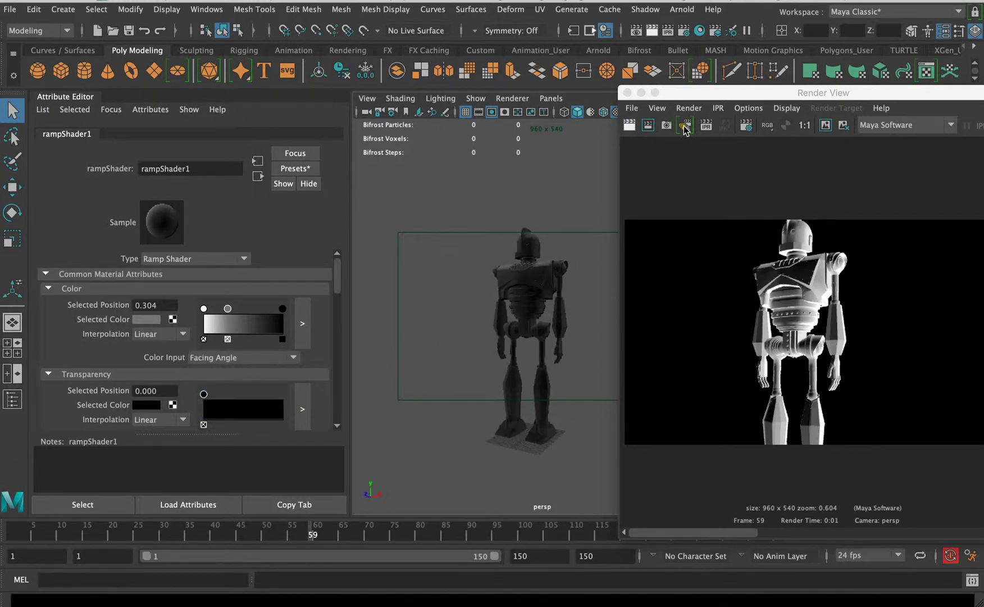
{"action": "left_click", "coordinate": [630, 125]}
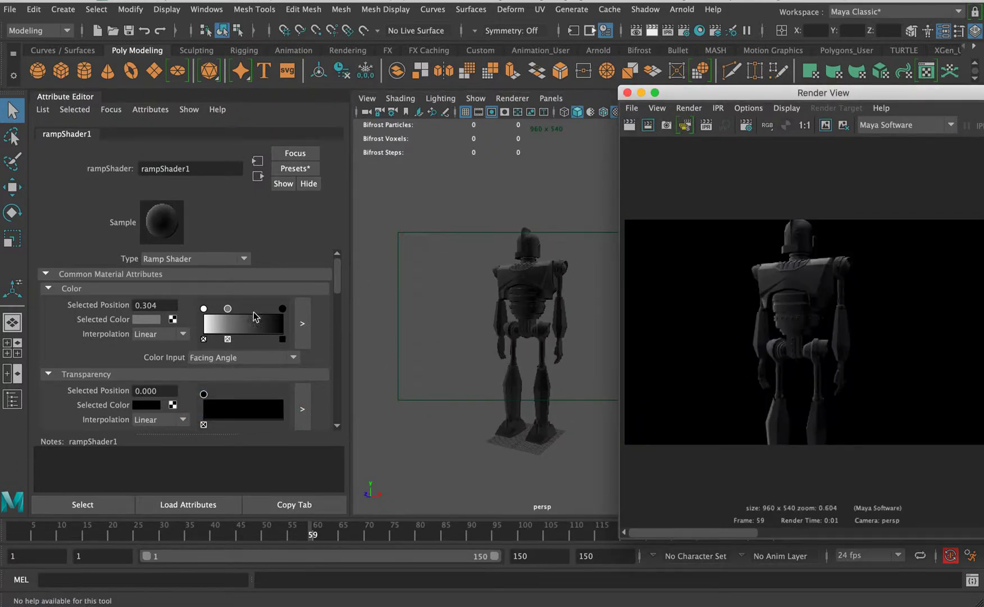
Step: Move the ramp's gray entry to about 0.870 and re-render the robot from a more frontal view
{"action": "left_click_drag", "start_coordinate": [227, 308], "coordinate": [276, 318]}
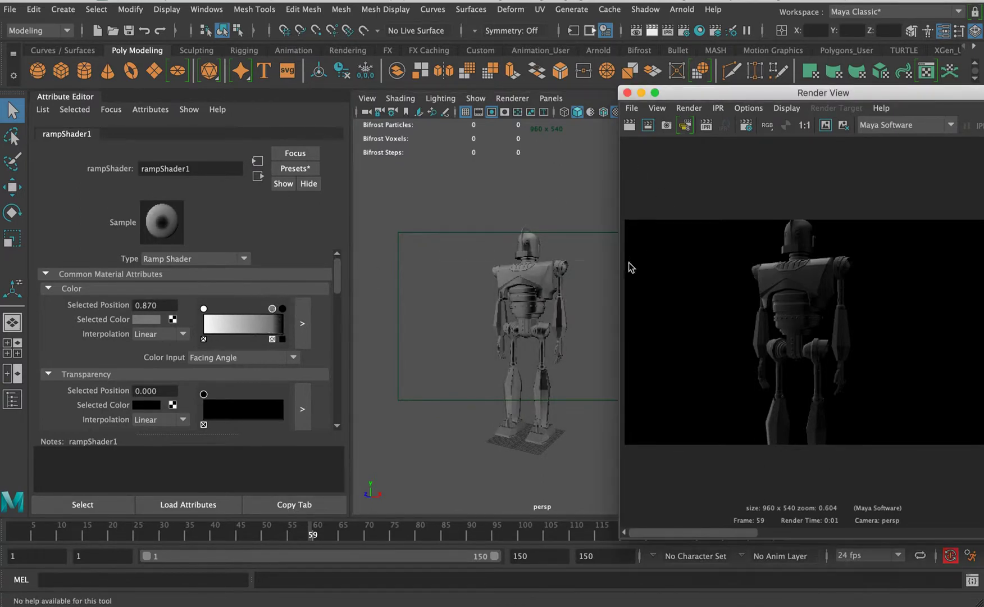
{"action": "left_click_drag", "start_coordinate": [595, 297], "coordinate": [642, 266], "text": "alt"}
{"action": "left_click", "coordinate": [647, 128]}
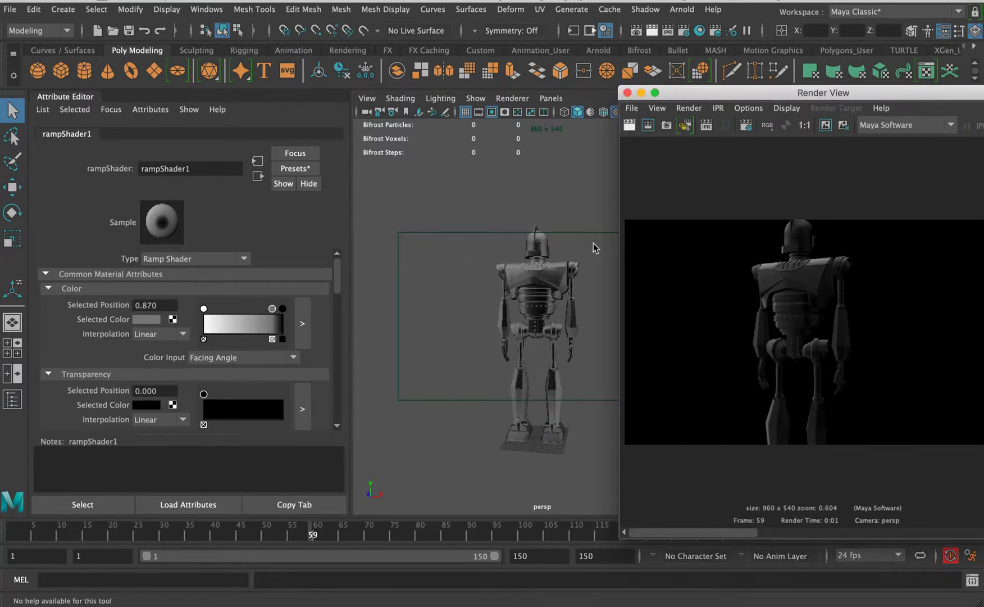
Step: Move the ramp's black entry to about 0.496 and add a near-white entry at 1.000, re-rendering the frame after each change
{"action": "left_click_drag", "start_coordinate": [282, 310], "coordinate": [243, 311]}
{"action": "left_click", "coordinate": [629, 125]}
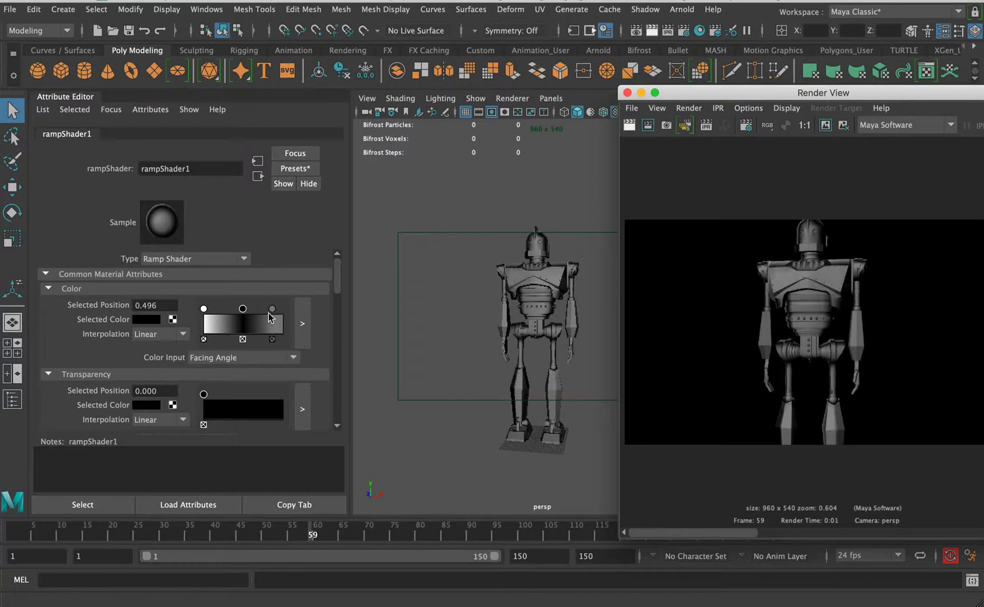
{"action": "left_click_drag", "start_coordinate": [223, 327], "coordinate": [302, 322]}
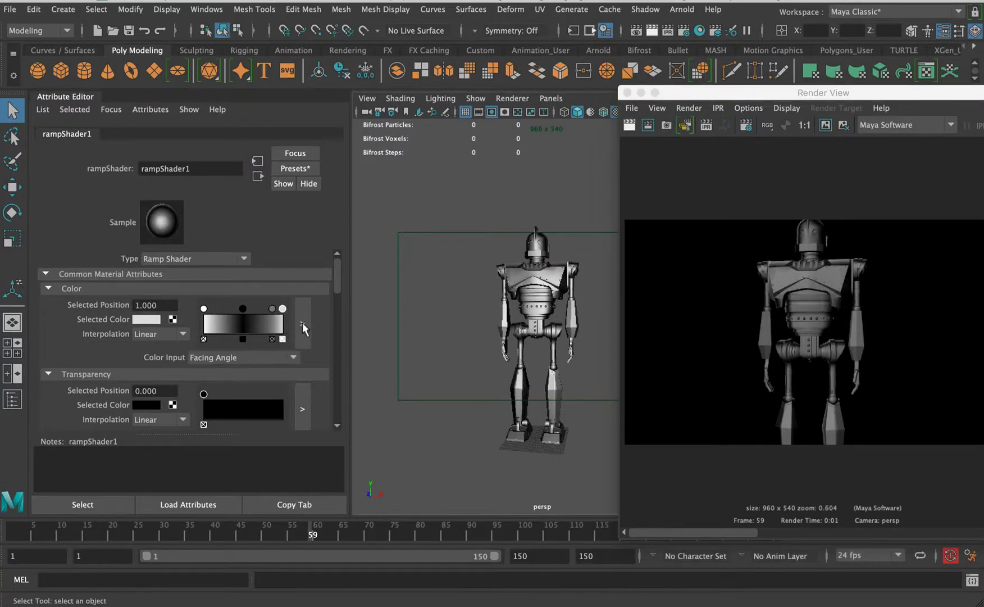
{"action": "left_click", "coordinate": [630, 125]}
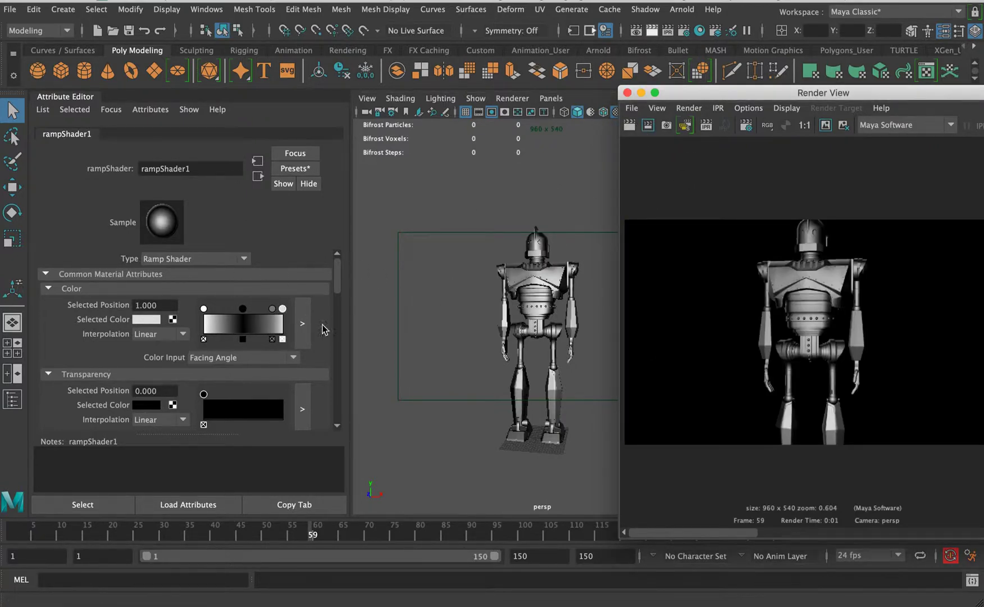
Step: Set the ramp shader's Color Input to Brightness and re-render the robot from the front and from an orbited angle
{"action": "left_click", "coordinate": [213, 357]}
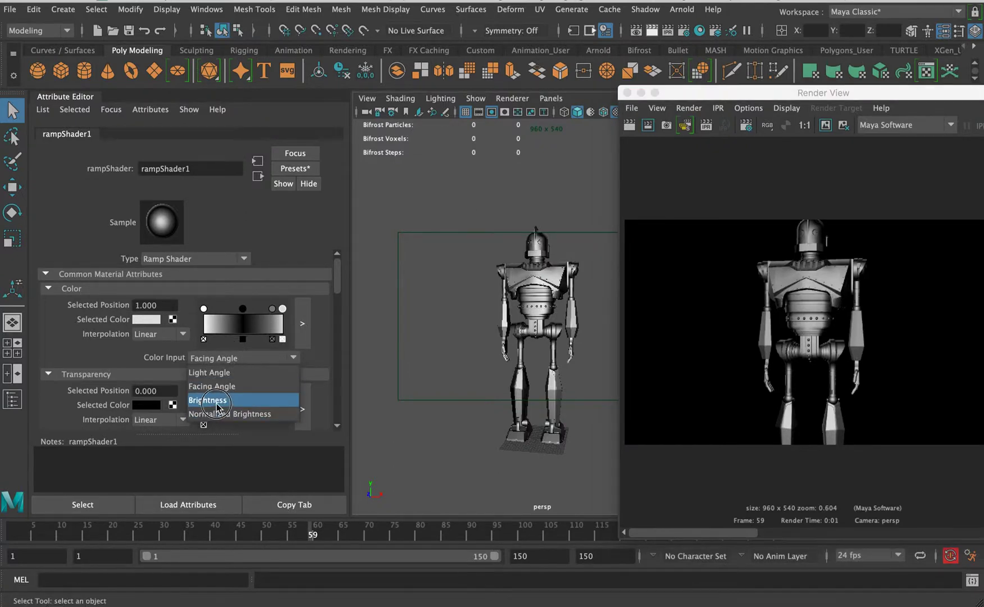
{"action": "left_click", "coordinate": [222, 401]}
{"action": "left_click", "coordinate": [629, 124]}
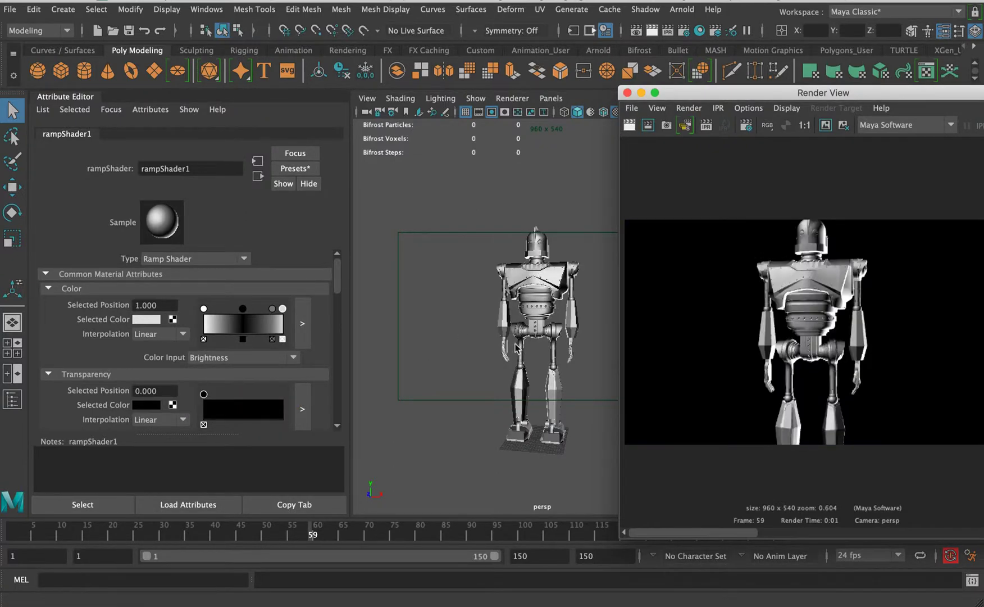
{"action": "left_click_drag", "start_coordinate": [536, 332], "coordinate": [483, 332], "text": "alt"}
{"action": "left_click", "coordinate": [649, 125]}
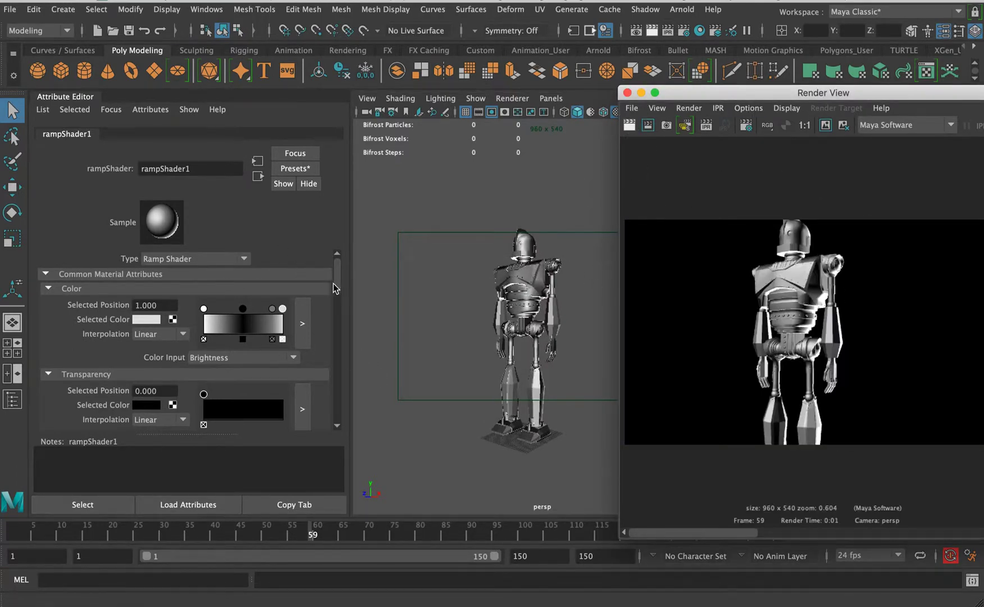
Step: Collapse the Color, Transparency, Incandescence and Common Material Attributes sections of rampShader1 to reach its Specular Shading settings
{"action": "left_click_drag", "start_coordinate": [336, 282], "coordinate": [336, 281]}
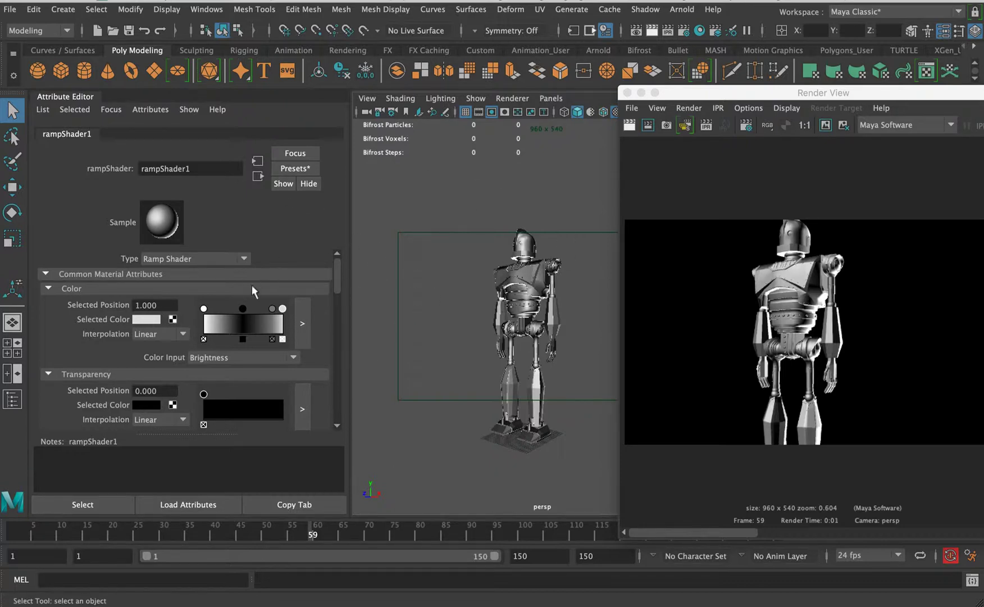
{"action": "left_click", "coordinate": [47, 288]}
{"action": "left_click", "coordinate": [48, 302]}
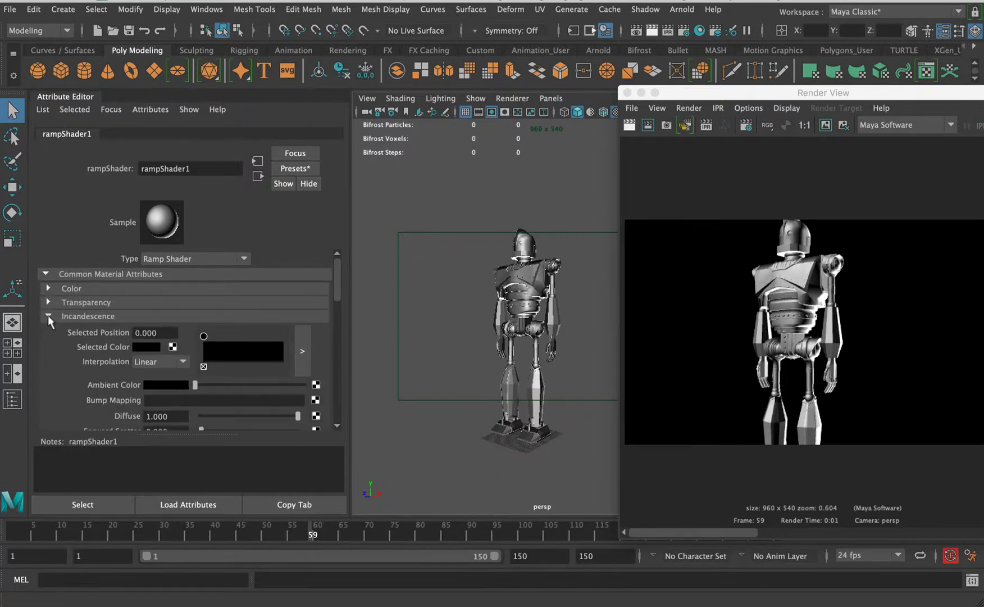
{"action": "left_click", "coordinate": [47, 315]}
{"action": "left_click", "coordinate": [45, 273]}
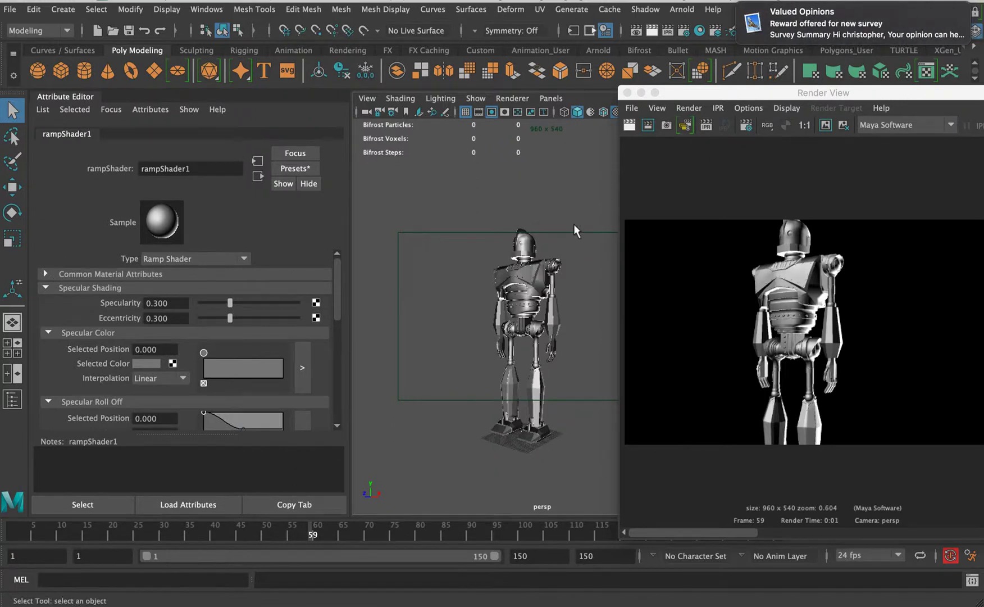
Step: Frame the whole robot inside the resolution gate and re-render the frame
{"action": "left_click_drag", "start_coordinate": [486, 320], "coordinate": [524, 317], "text": "alt"}
{"action": "right_click_drag", "start_coordinate": [523, 318], "coordinate": [504, 315], "text": "alt"}
{"action": "middle_click_drag", "start_coordinate": [504, 314], "coordinate": [483, 296], "text": "alt"}
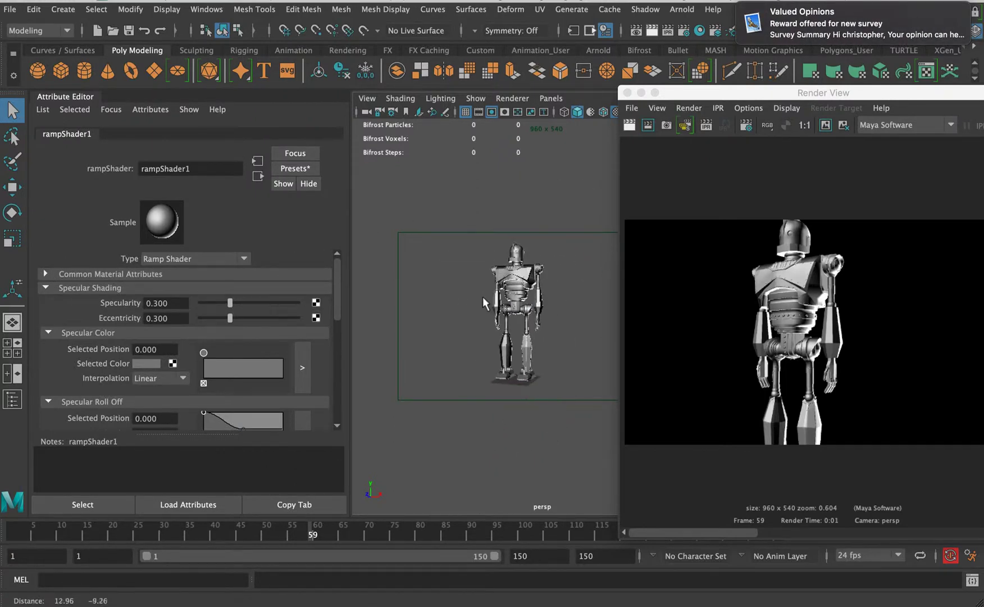
{"action": "left_click", "coordinate": [629, 127]}
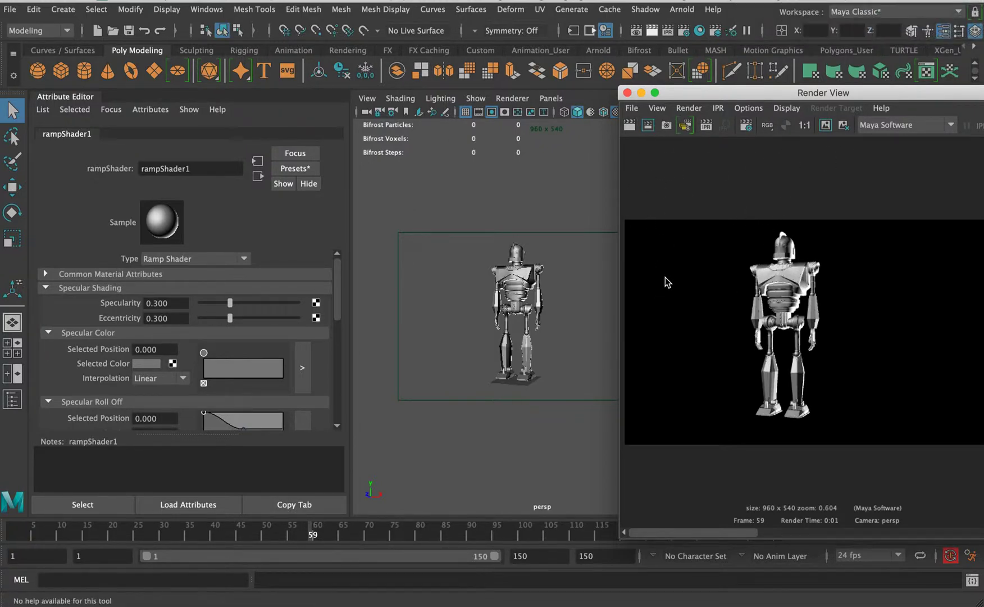
Step: Open the Render Settings, dock them in place of the Attribute Editor and close the Render View
{"action": "left_click", "coordinate": [755, 143]}
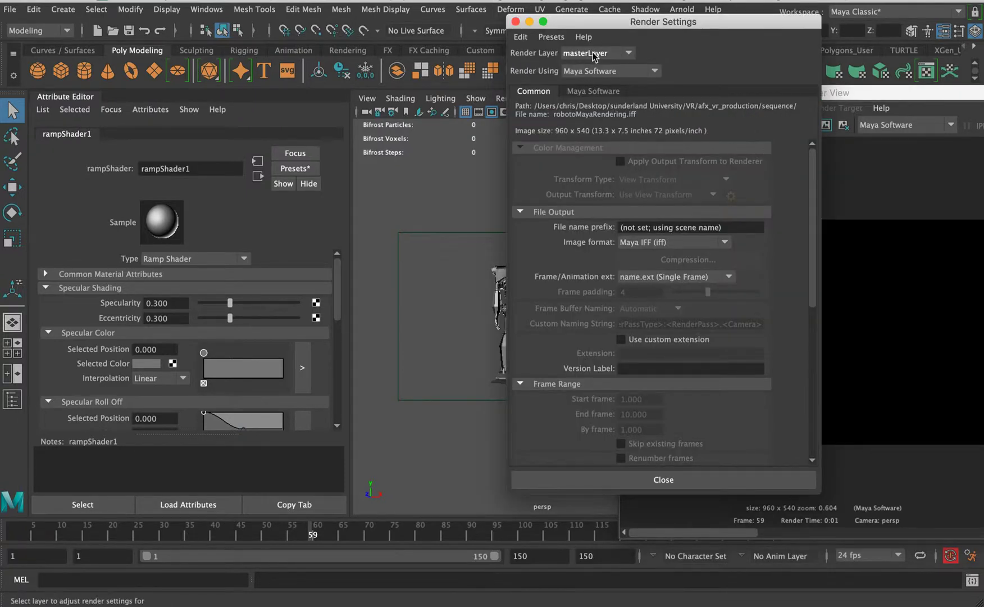
{"action": "left_click_drag", "start_coordinate": [618, 22], "coordinate": [170, 116]}
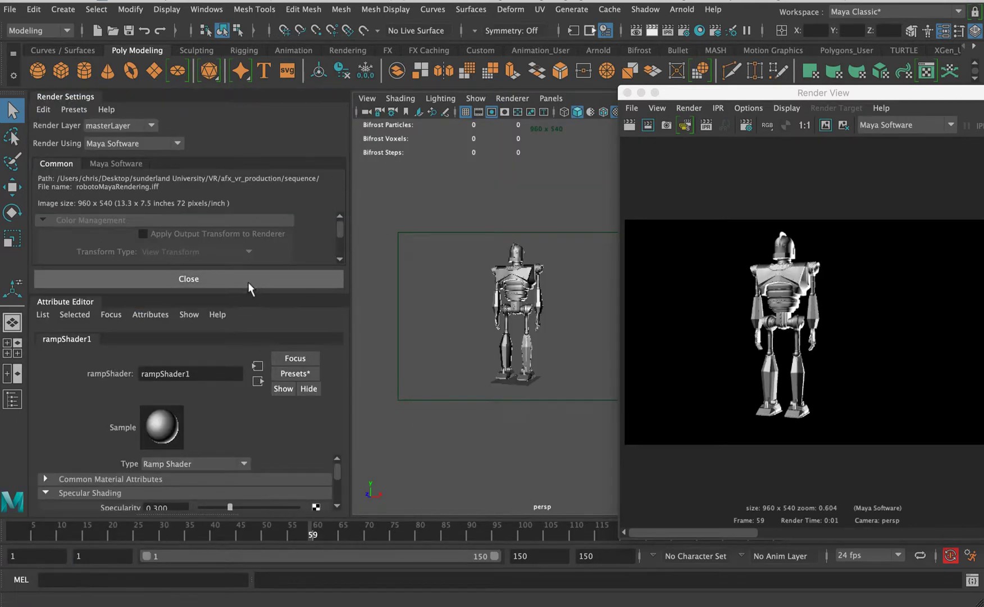
{"action": "left_click_drag", "start_coordinate": [135, 304], "coordinate": [537, 311]}
{"action": "left_click", "coordinate": [483, 313]}
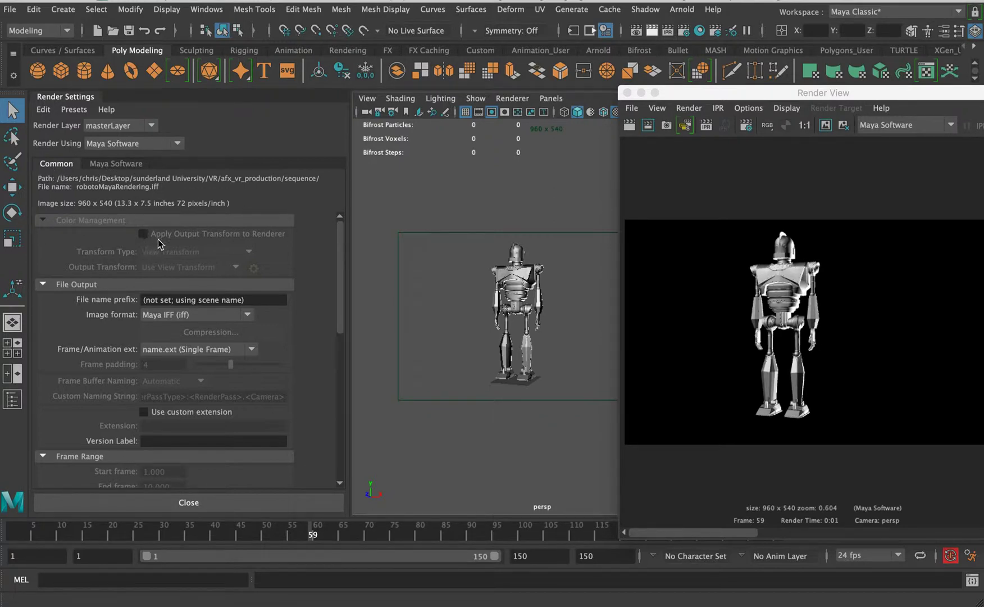
{"action": "left_click", "coordinate": [628, 92]}
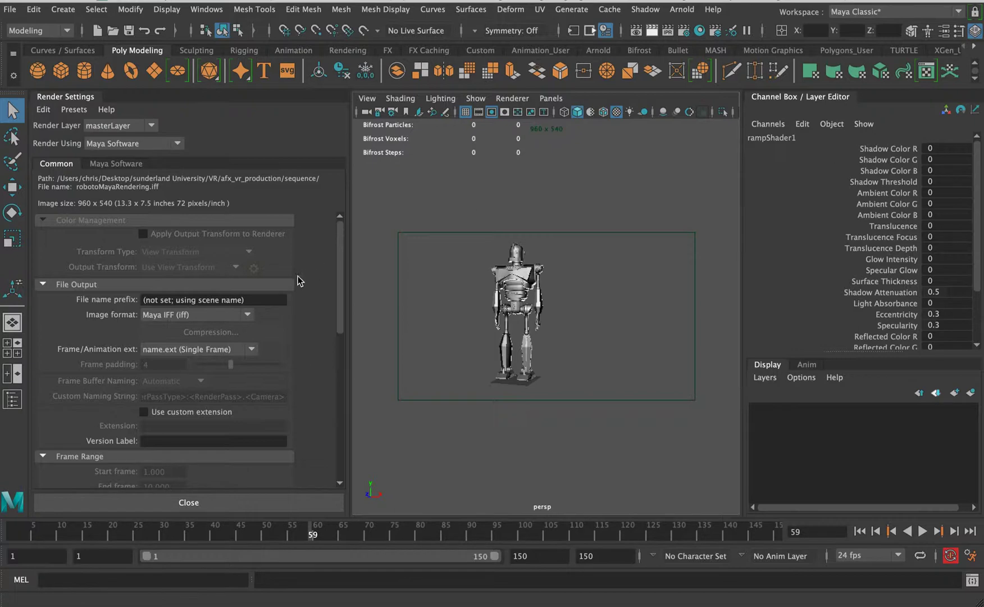
Step: Preview the animation's playback, stop it at frame 4 and set the render's file name prefix to roboto
{"action": "key", "text": "alt+v"}
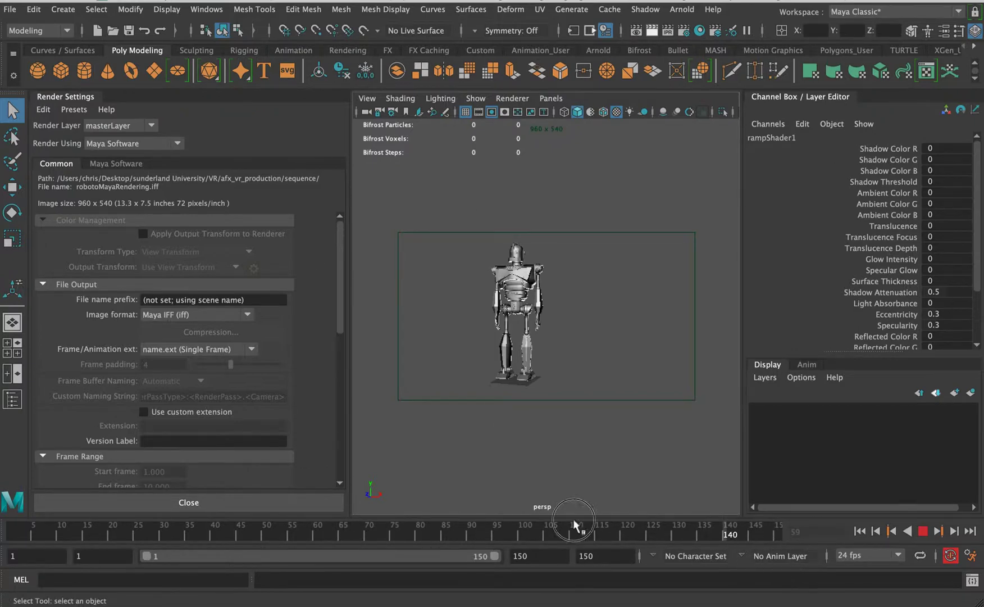
{"action": "left_click_drag", "start_coordinate": [41, 508], "coordinate": [29, 509]}
{"action": "left_click_drag", "start_coordinate": [258, 299], "coordinate": [82, 296]}
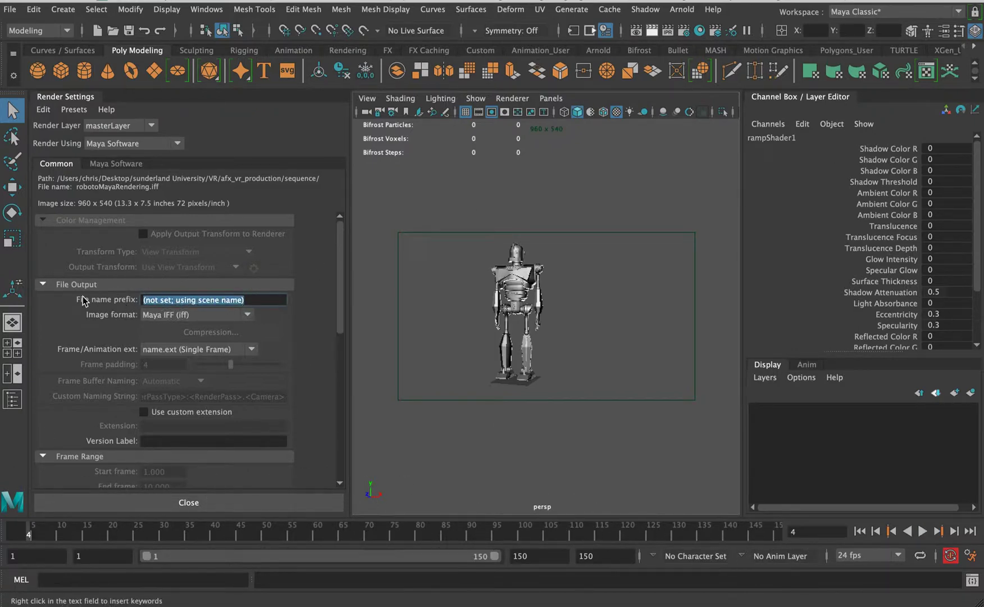
{"action": "type", "text": "roo"}
{"action": "key", "text": "BackSpace"}
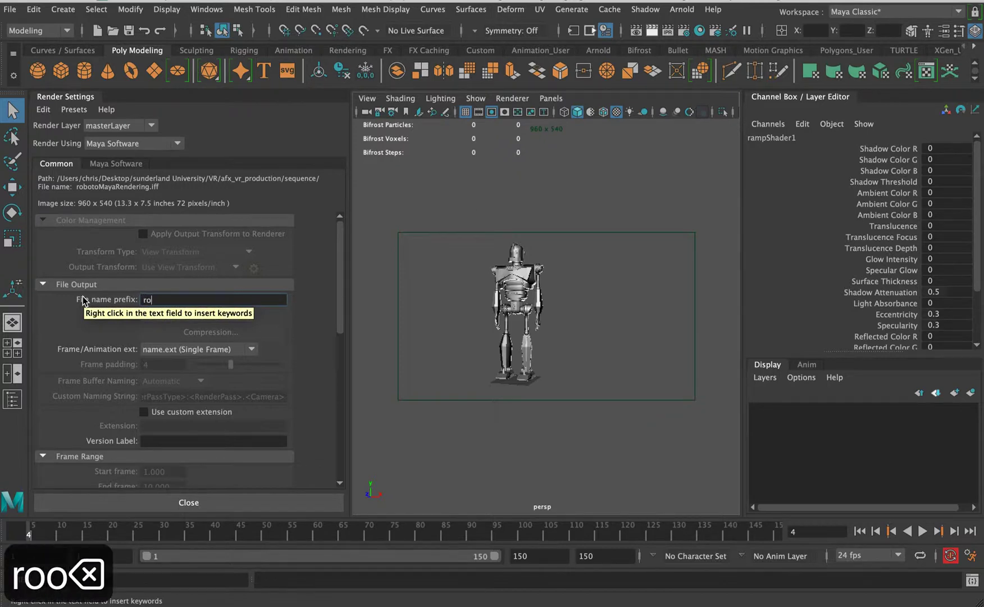
{"action": "type", "text": "boto"}
{"action": "key", "text": "Return"}
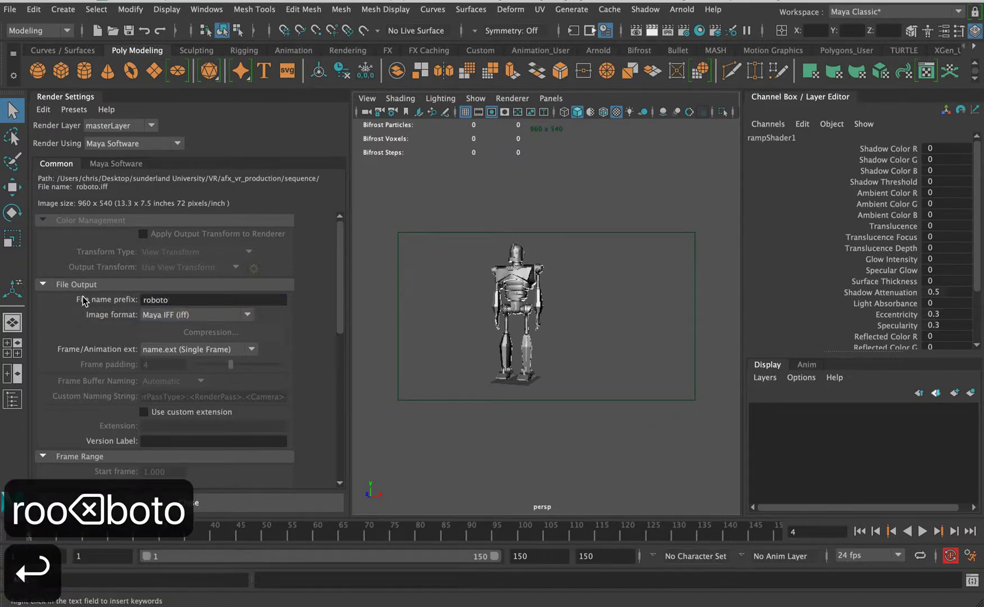
Step: Look through the available image formats for the render output, leaving Maya IFF selected
{"action": "left_click", "coordinate": [168, 315]}
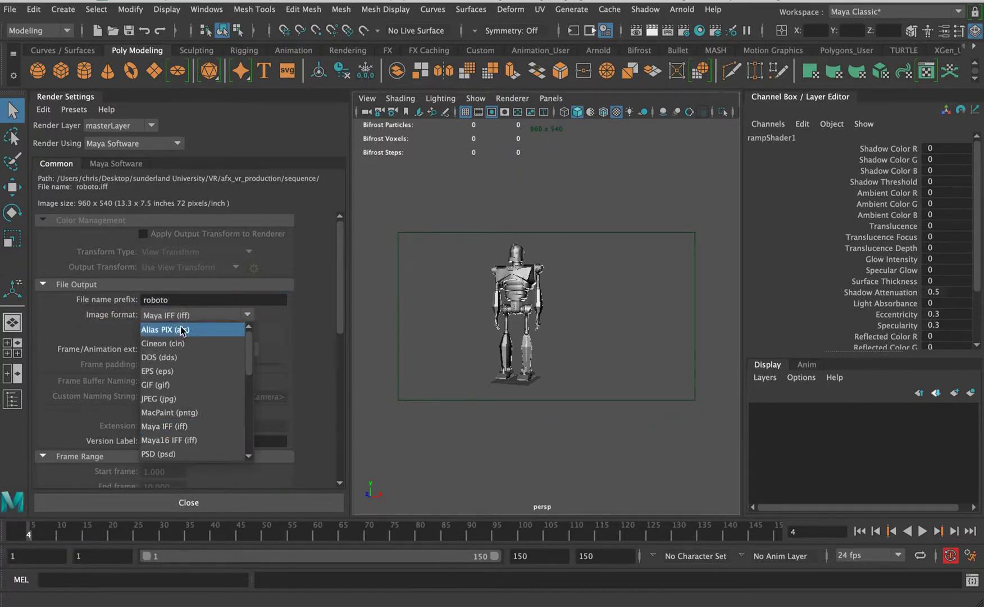
{"action": "left_click_drag", "start_coordinate": [245, 349], "coordinate": [247, 320]}
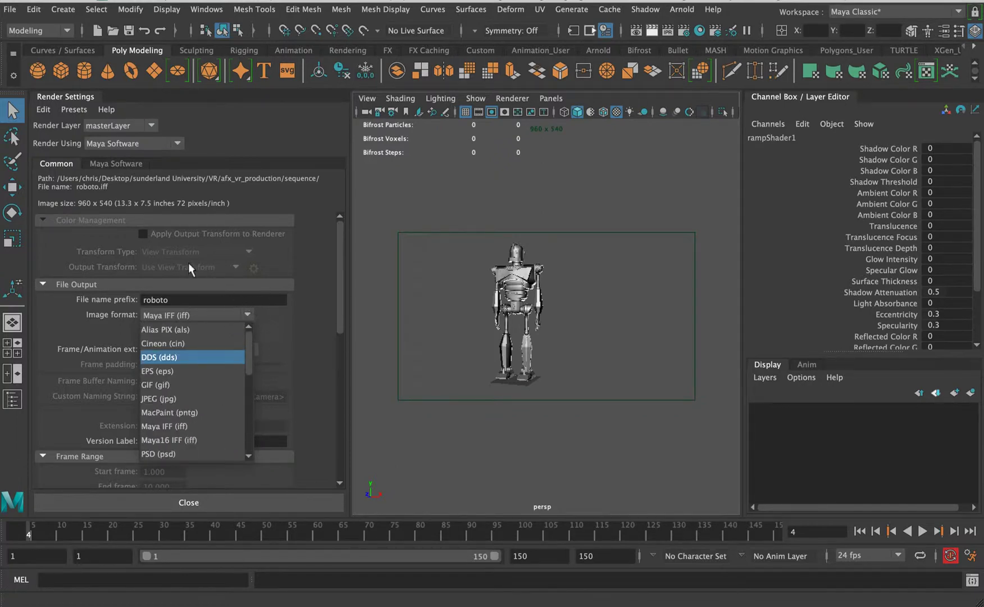
{"action": "left_click_drag", "start_coordinate": [249, 358], "coordinate": [249, 358]}
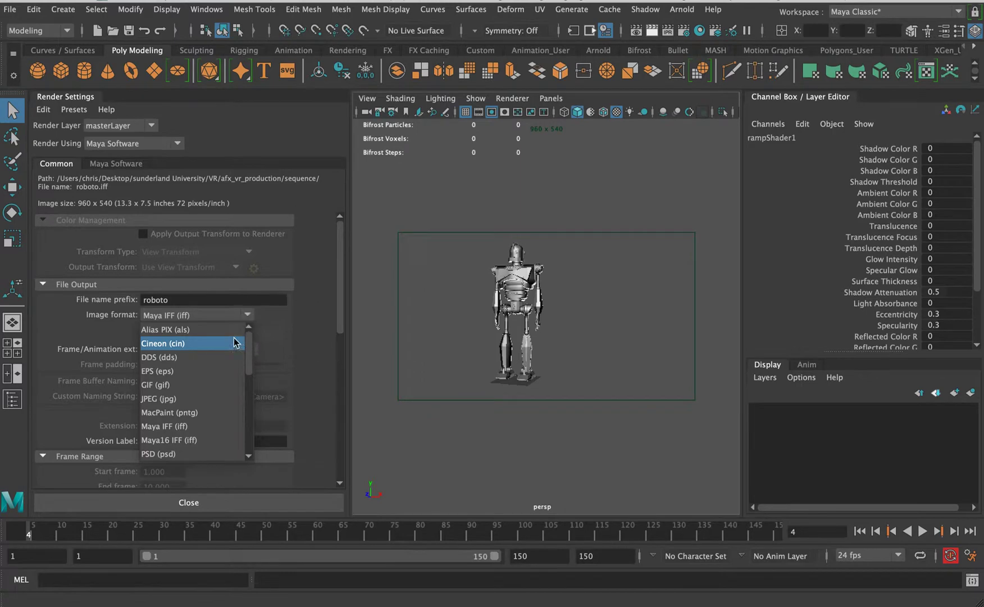
{"action": "scroll", "coordinate": [234, 388], "scroll_direction": "down", "scroll_amount": 4}
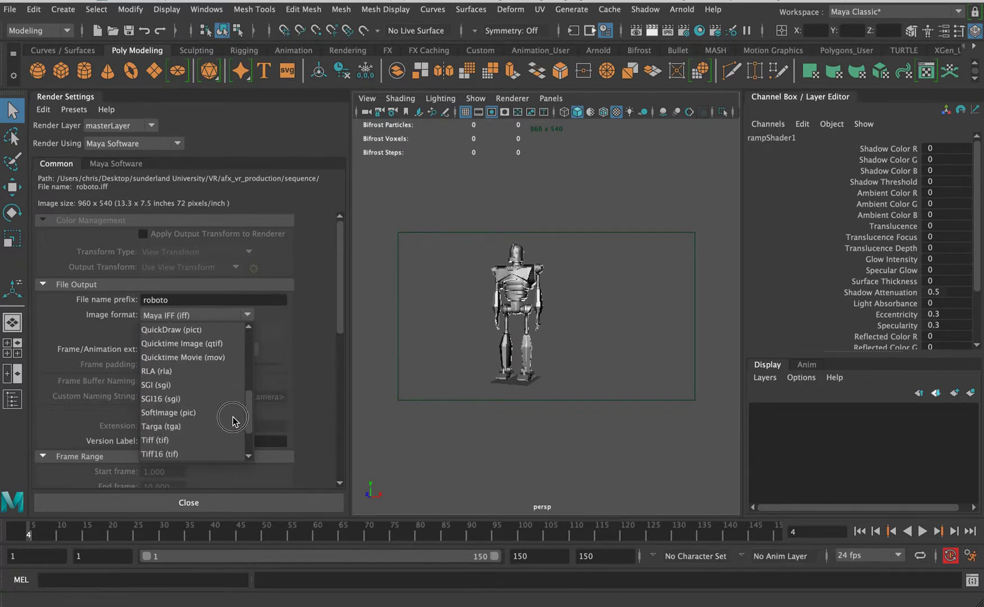
{"action": "left_click_drag", "start_coordinate": [233, 417], "coordinate": [249, 357]}
{"action": "left_click", "coordinate": [196, 315]}
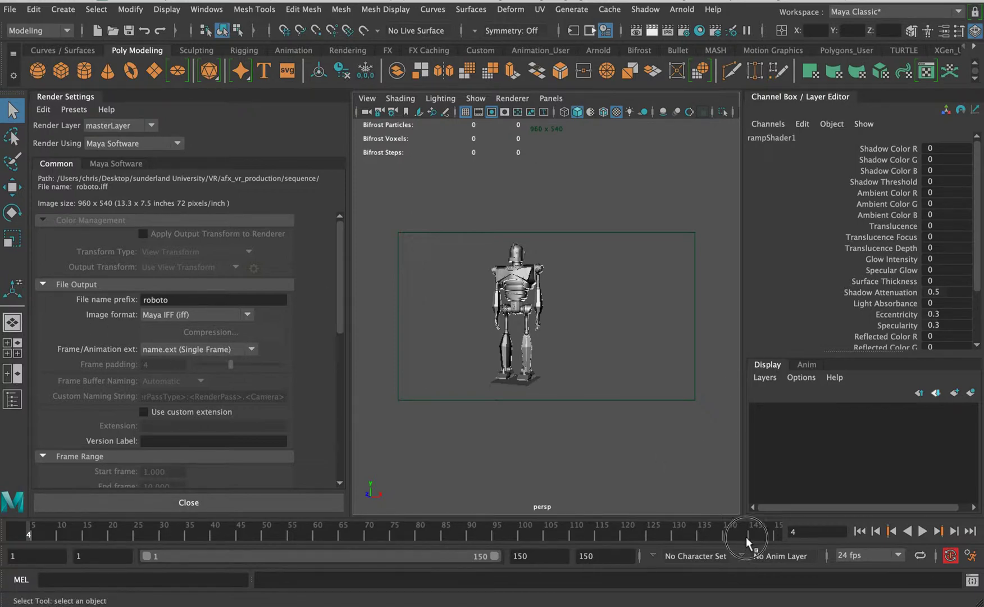
Step: Go to frame 150 and set the Frame/Animation extension to name.#.ext for a numbered image sequence
{"action": "left_click", "coordinate": [774, 533]}
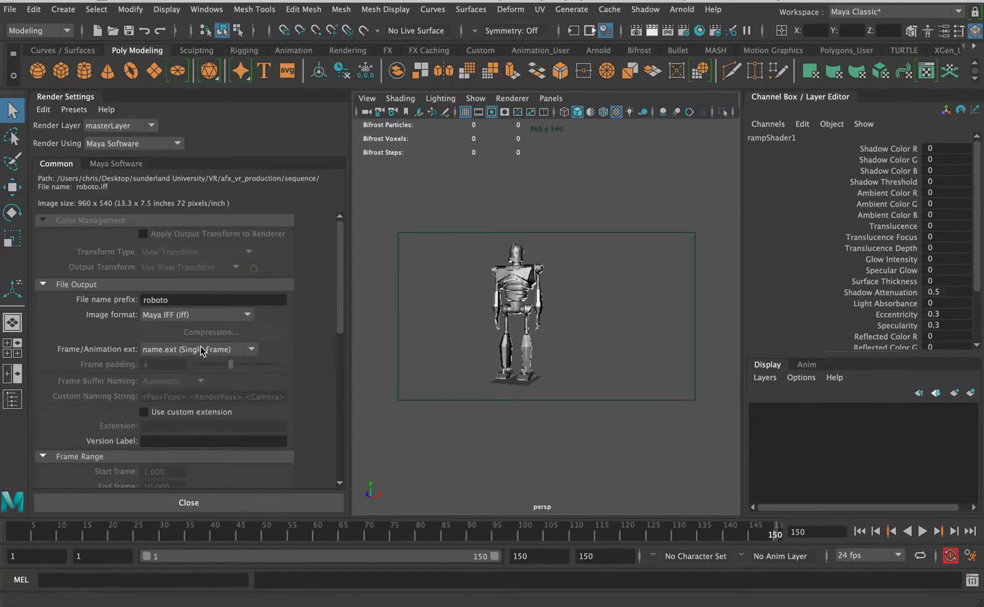
{"action": "left_click", "coordinate": [227, 352]}
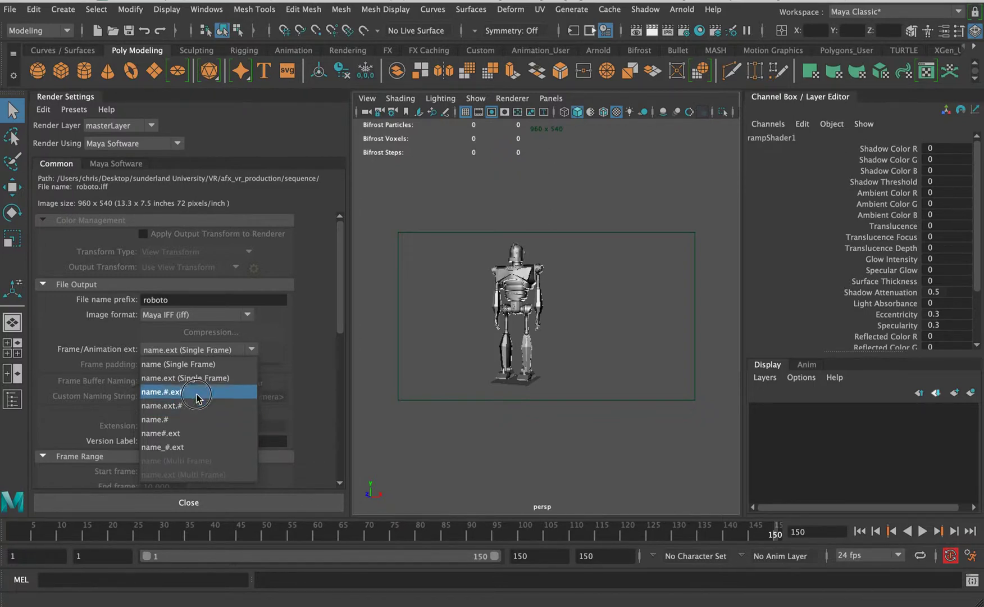
{"action": "left_click", "coordinate": [188, 392]}
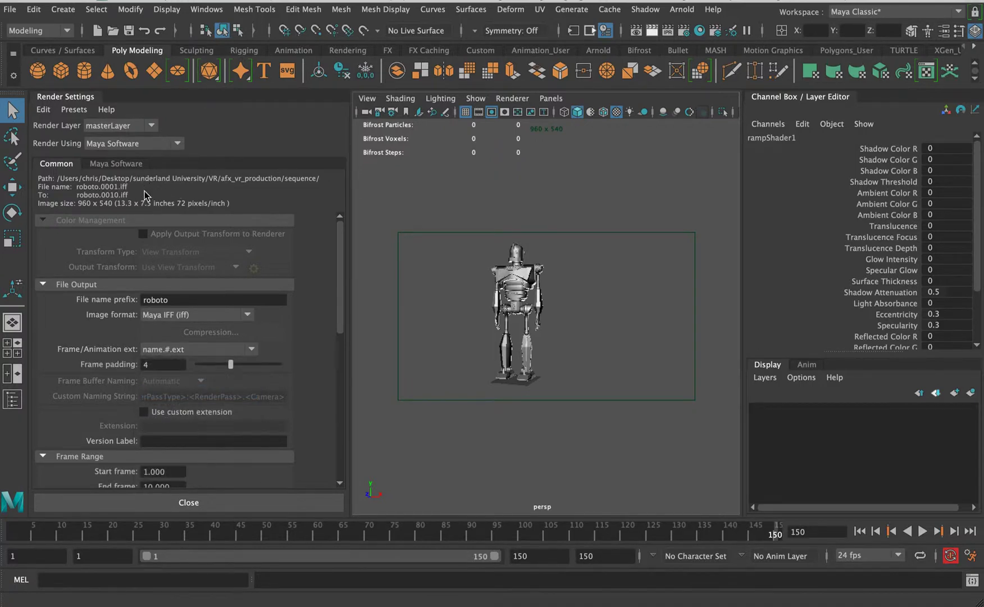
Step: Try the name.ext.# extension to compare the output file names, and return to name.#.ext
{"action": "left_click", "coordinate": [242, 313]}
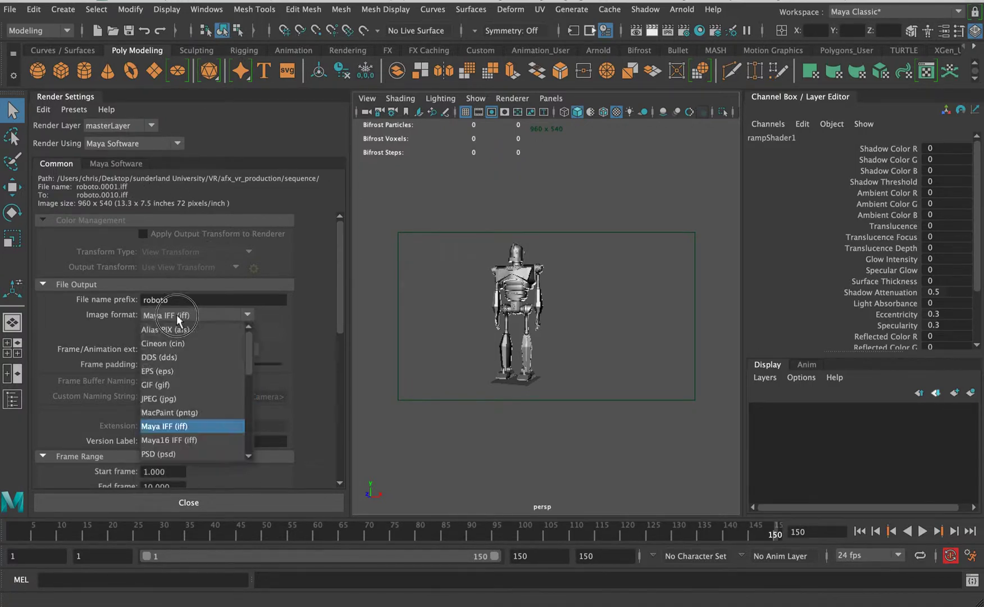
{"action": "left_click", "coordinate": [242, 312]}
{"action": "left_click", "coordinate": [183, 350]}
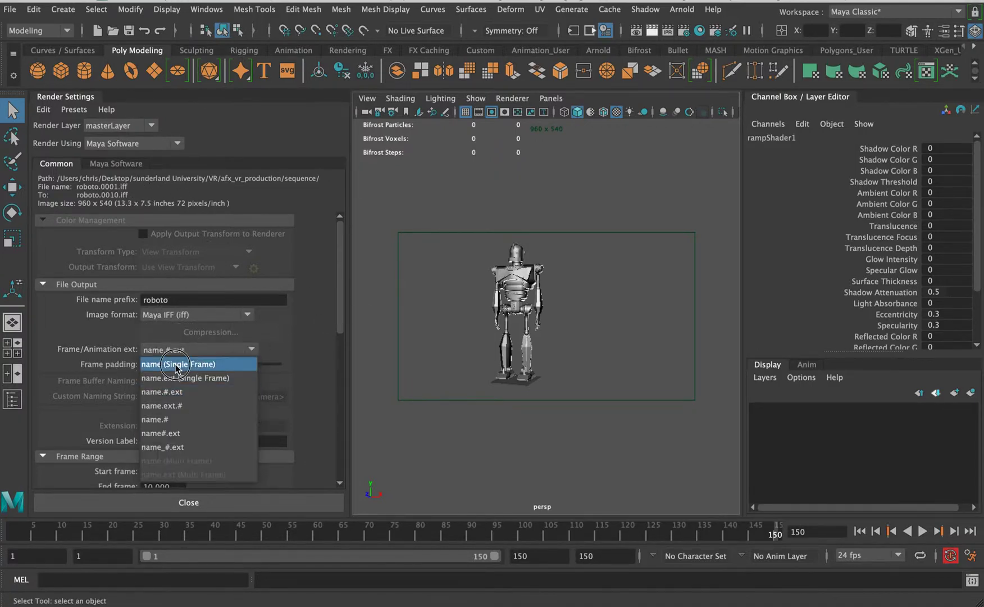
{"action": "left_click", "coordinate": [185, 406]}
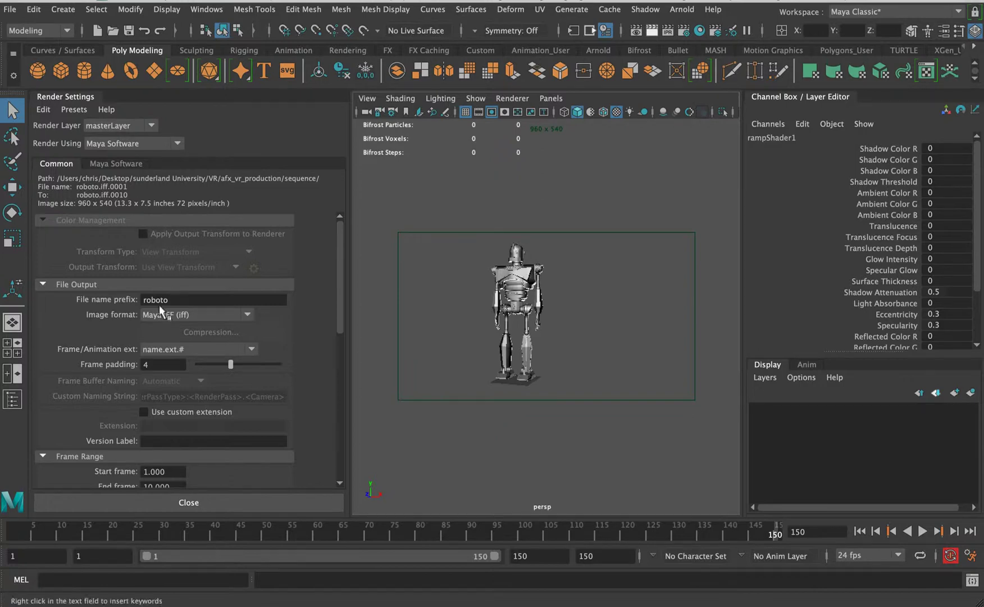
{"action": "left_click", "coordinate": [187, 349]}
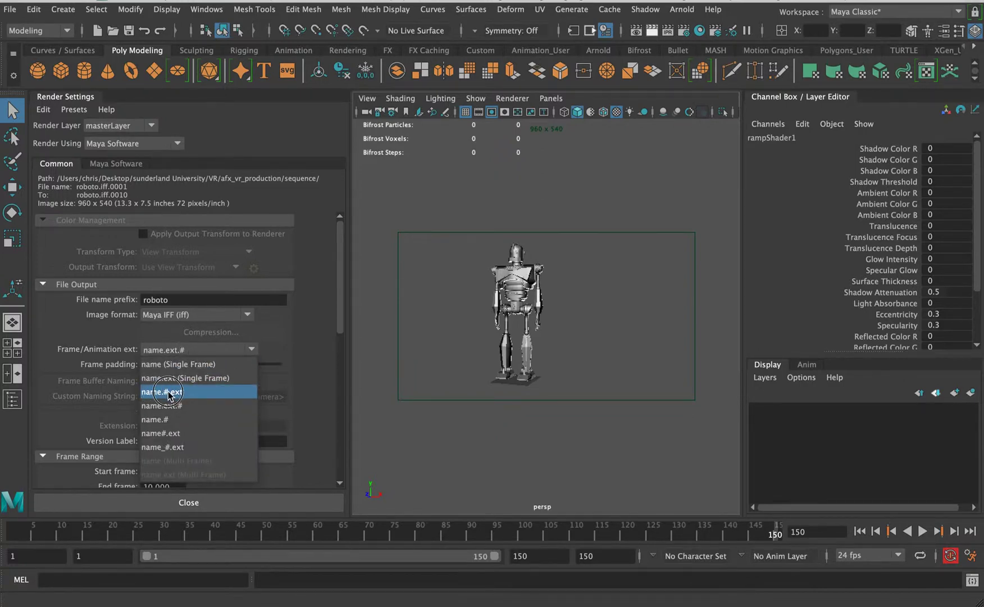
{"action": "left_click", "coordinate": [182, 393]}
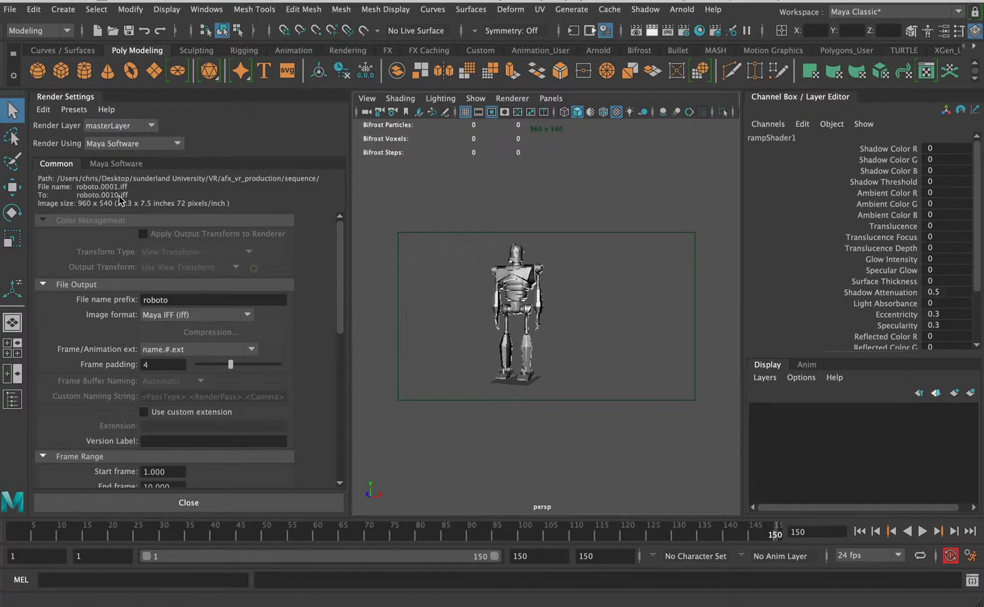
Step: Try a frame padding of 10 for the output file names and set it back to 0
{"action": "left_click_drag", "start_coordinate": [227, 367], "coordinate": [198, 364]}
{"action": "left_click_drag", "start_coordinate": [202, 366], "coordinate": [306, 377]}
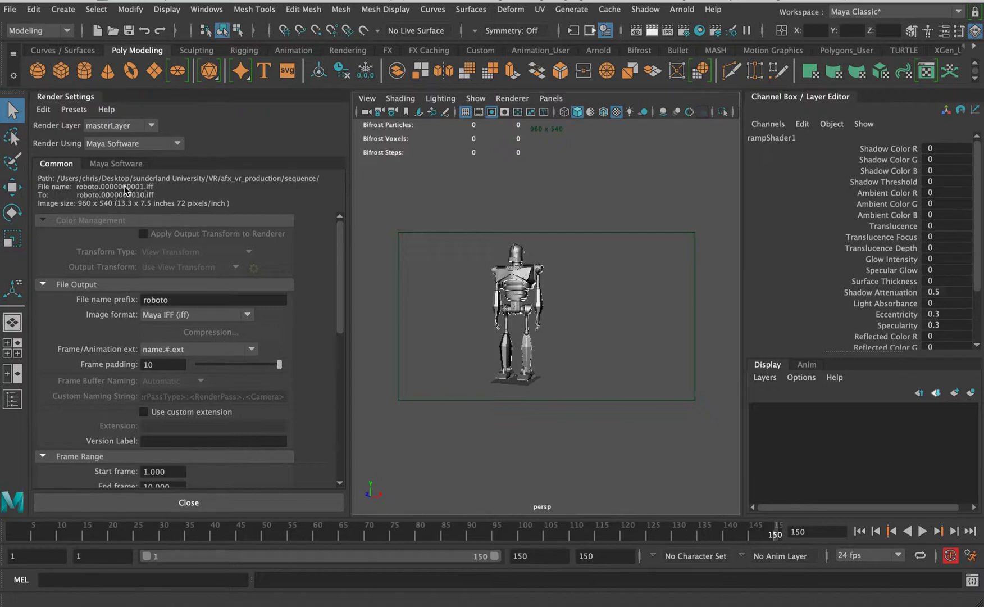
{"action": "left_click_drag", "start_coordinate": [278, 365], "coordinate": [185, 360]}
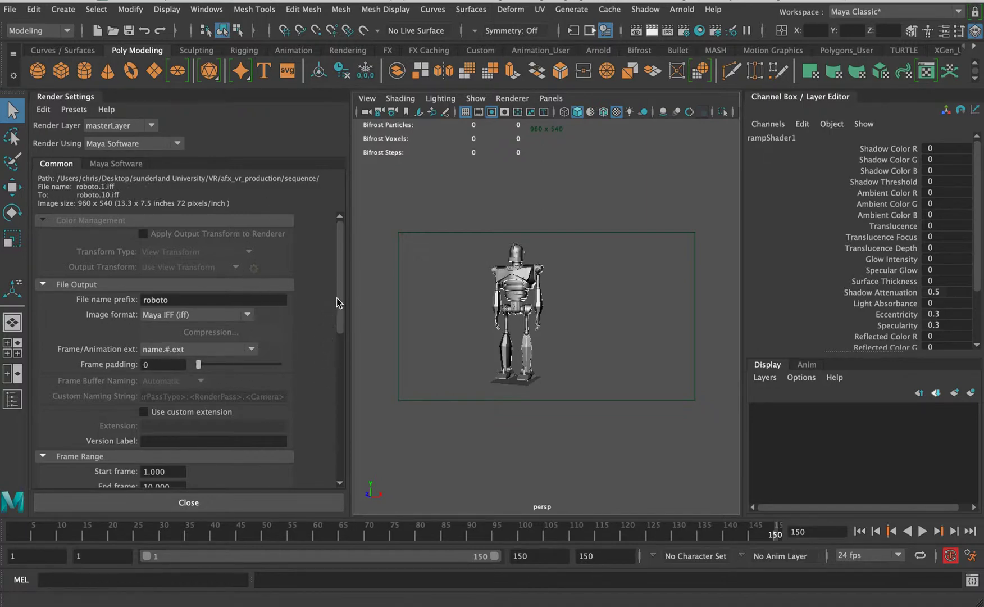
Step: Set the render's end frame to 150 and check the renderable camera, alpha channel and image size settings
{"action": "left_click_drag", "start_coordinate": [338, 303], "coordinate": [335, 350]}
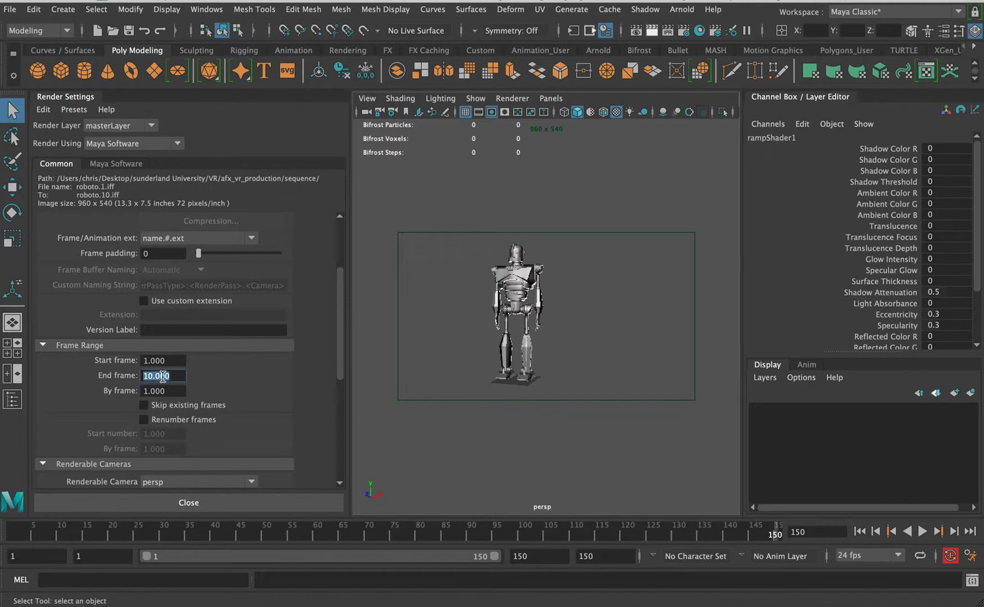
{"action": "type", "text": "150"}
{"action": "key", "text": "Return"}
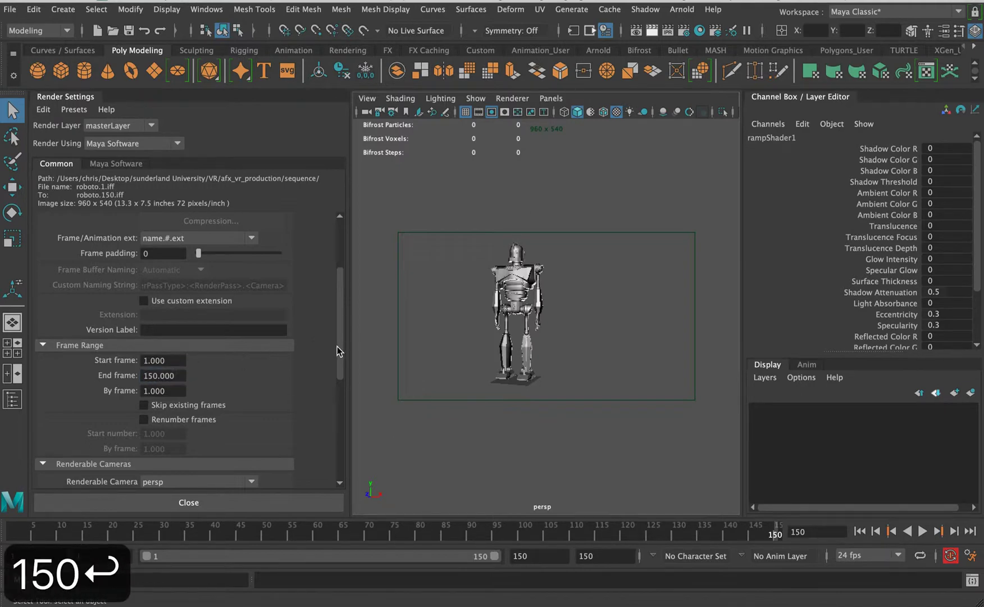
{"action": "left_click_drag", "start_coordinate": [337, 346], "coordinate": [339, 418]}
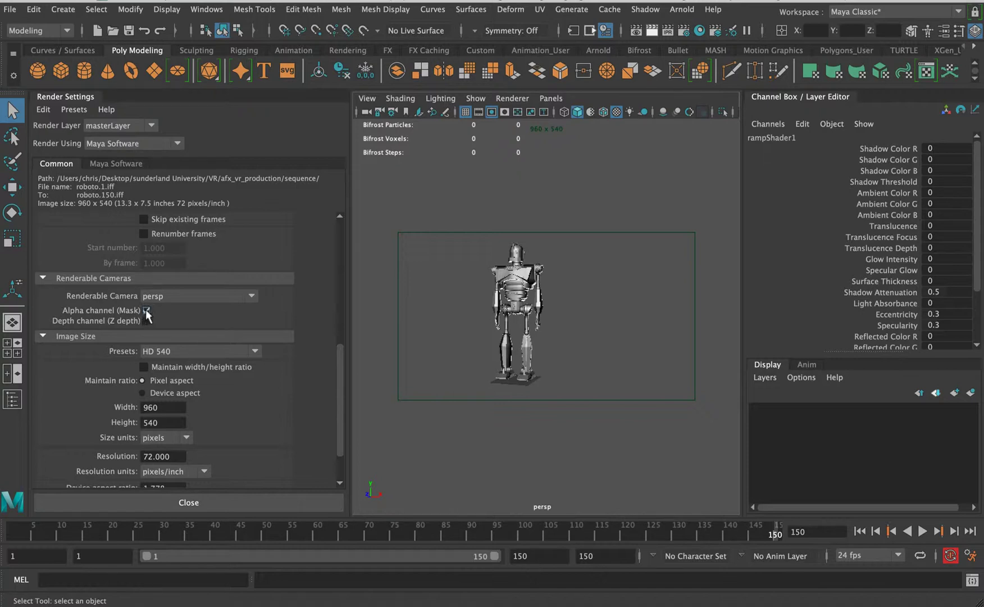
{"action": "scroll", "coordinate": [343, 396], "scroll_direction": "up", "scroll_amount": 10}
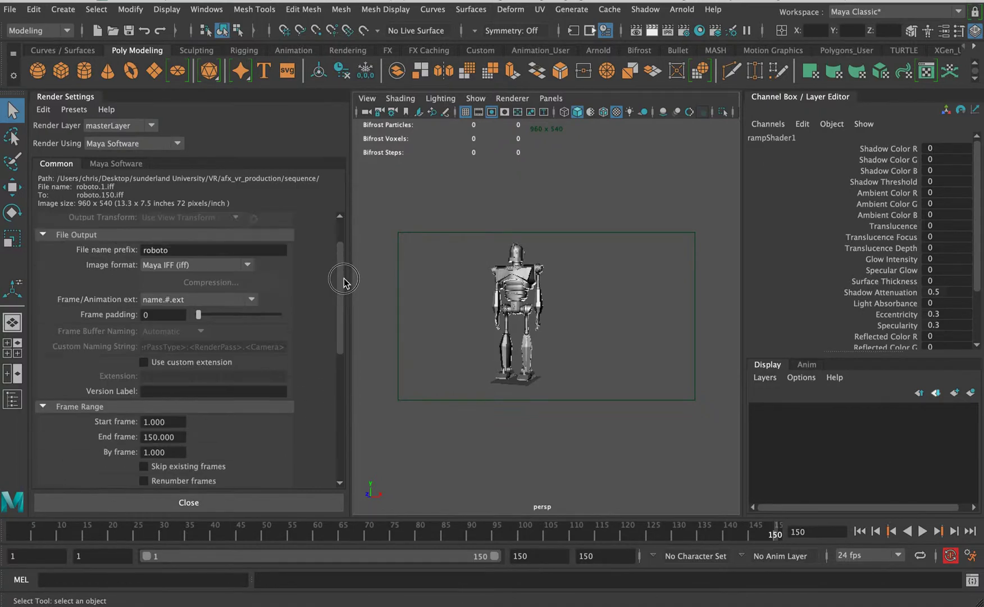
Step: Check the available image formats and set the Image Size preset to HD 1080
{"action": "left_click", "coordinate": [191, 317]}
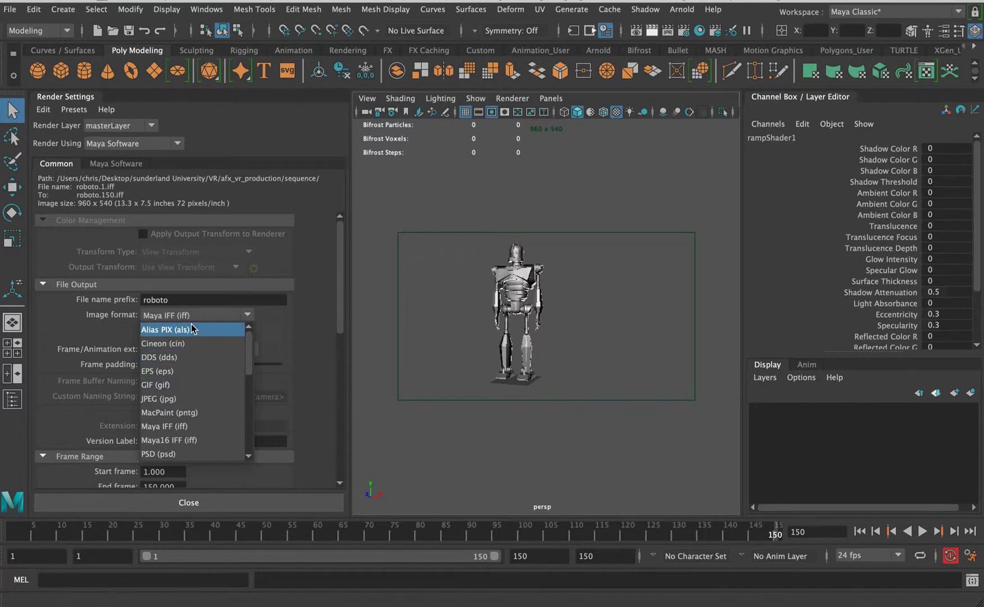
{"action": "left_click", "coordinate": [339, 311]}
{"action": "left_click_drag", "start_coordinate": [338, 310], "coordinate": [315, 456]}
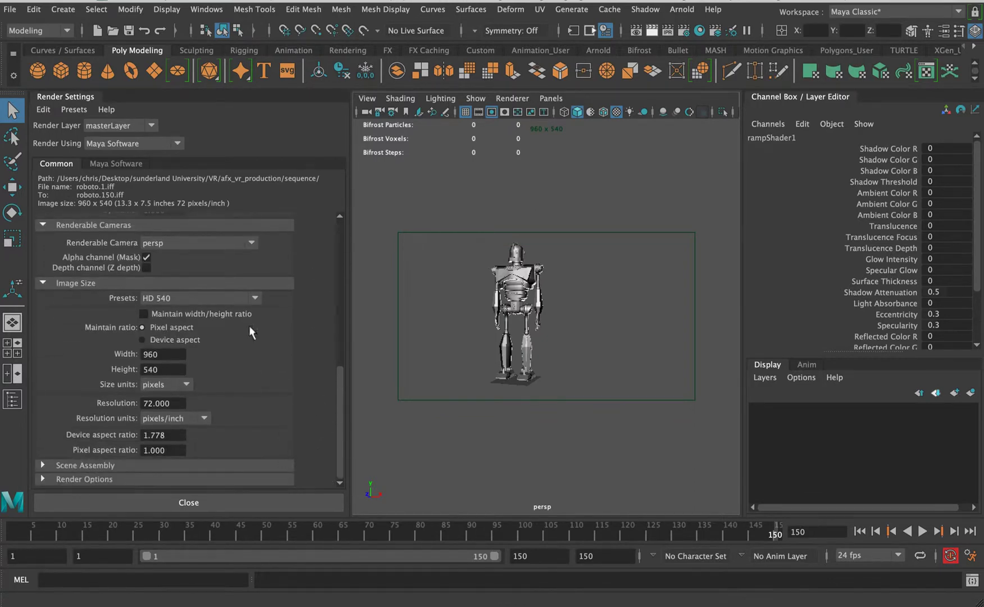
{"action": "left_click", "coordinate": [173, 298]}
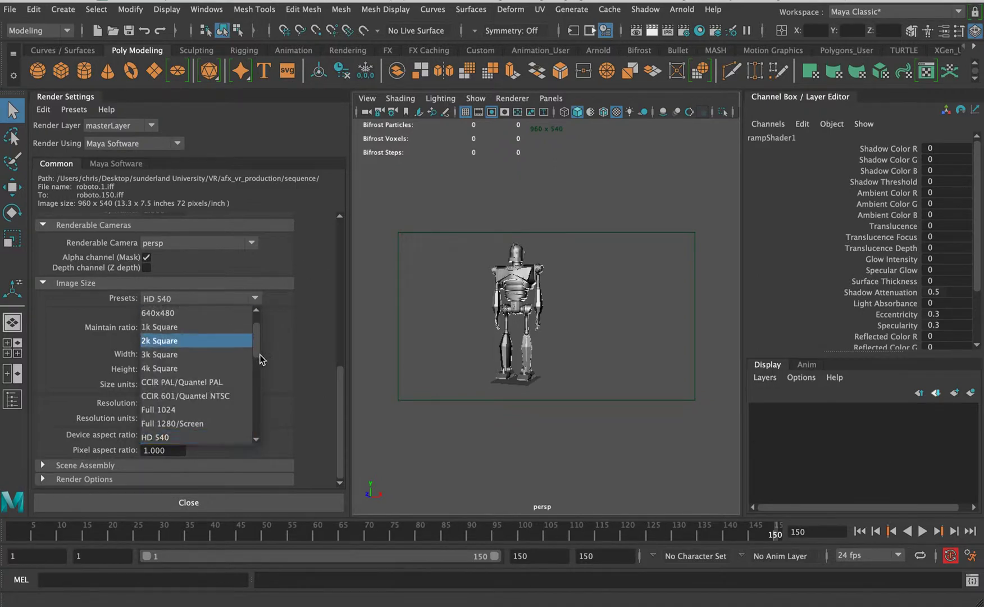
{"action": "scroll", "coordinate": [260, 347], "scroll_direction": "down", "scroll_amount": 2}
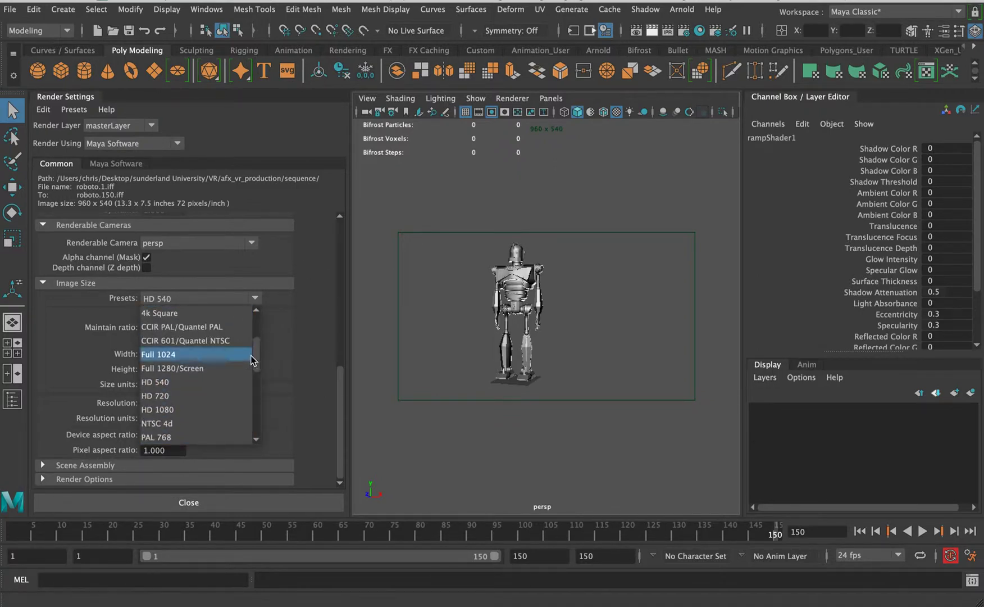
{"action": "left_click", "coordinate": [178, 409]}
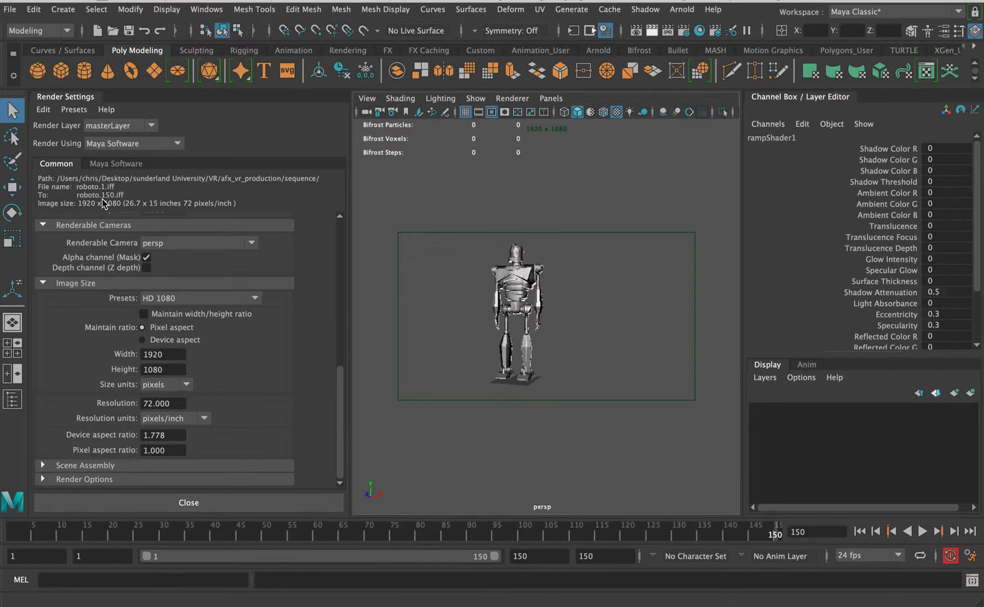
Step: Compare test renders of the robot with Enable Default Light off and on, leaving it on, and view the render at actual size
{"action": "left_click", "coordinate": [48, 226]}
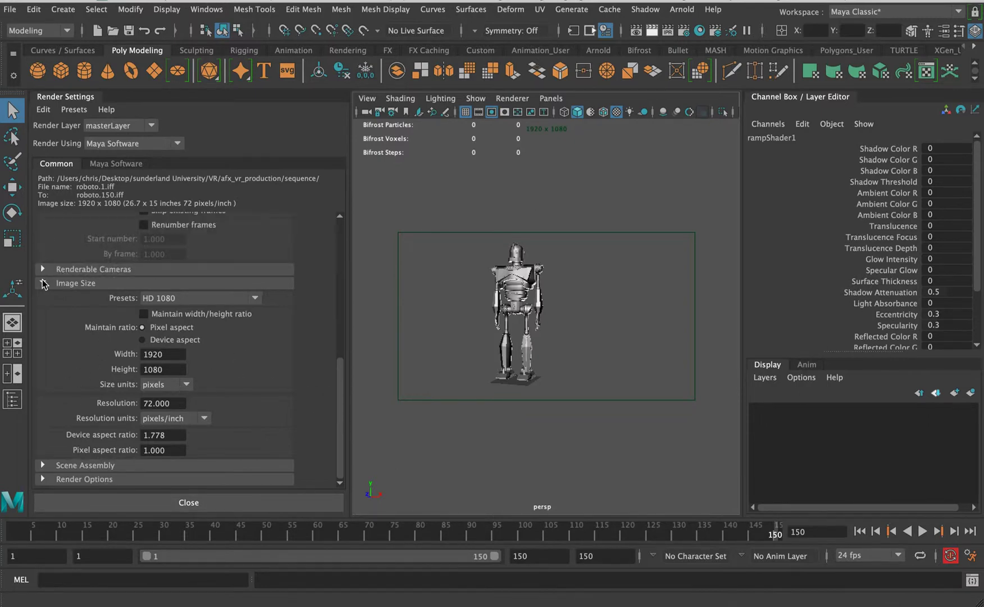
{"action": "left_click", "coordinate": [42, 282]}
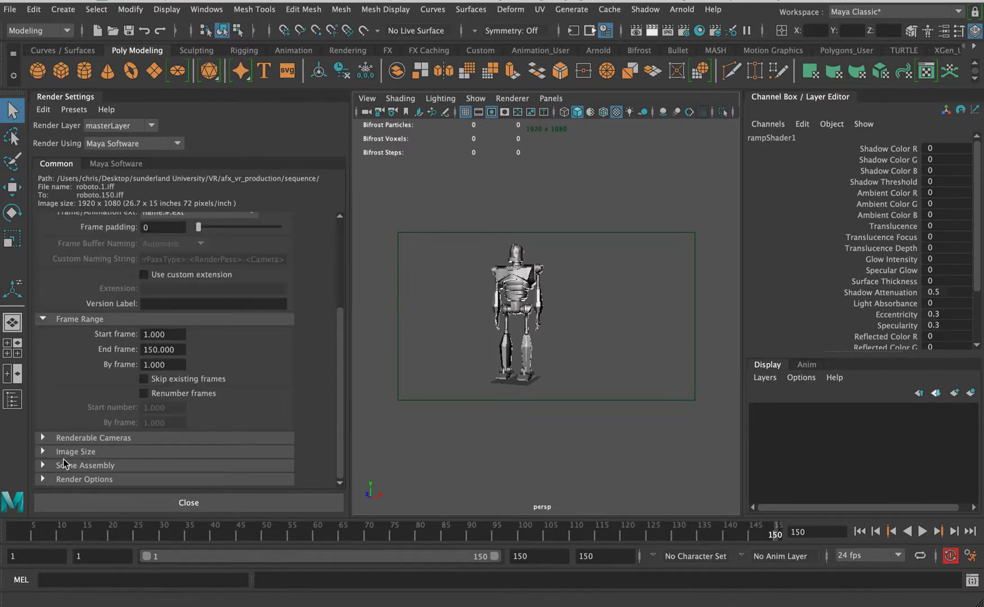
{"action": "left_click", "coordinate": [83, 486]}
{"action": "left_click_drag", "start_coordinate": [340, 420], "coordinate": [335, 482]}
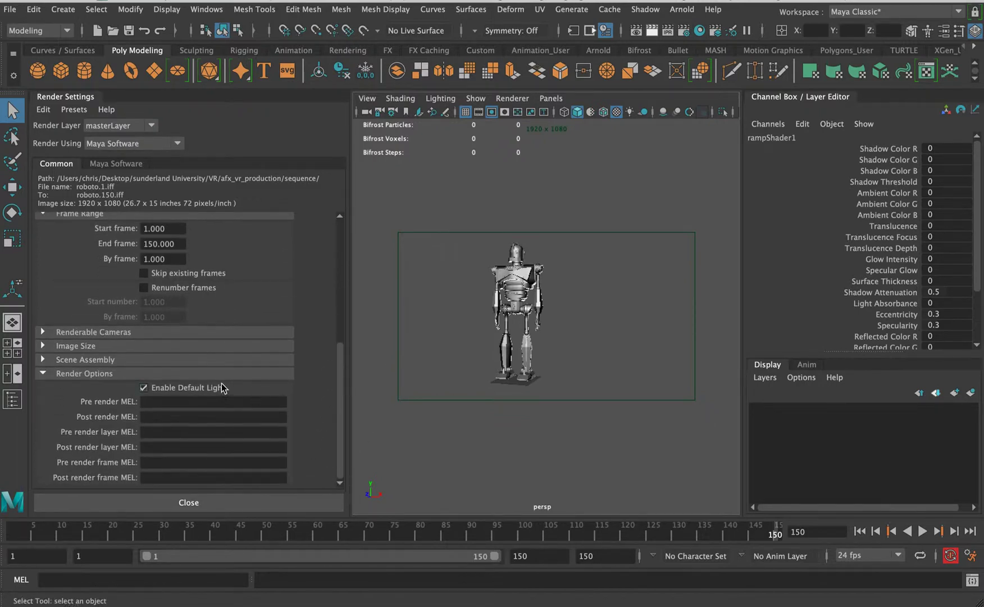
{"action": "left_click", "coordinate": [618, 74]}
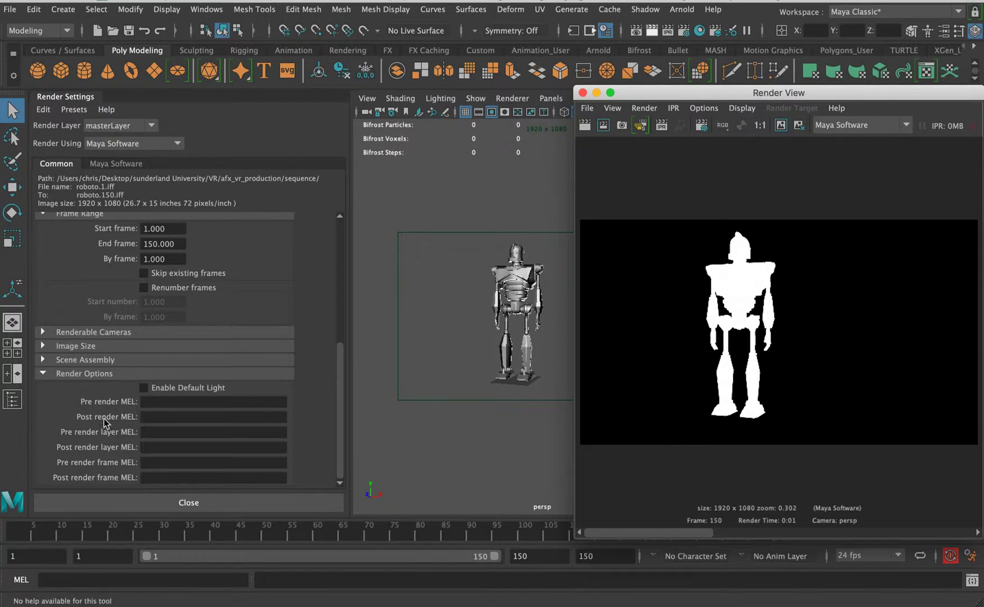
{"action": "left_click", "coordinate": [144, 387]}
{"action": "left_click", "coordinate": [584, 125]}
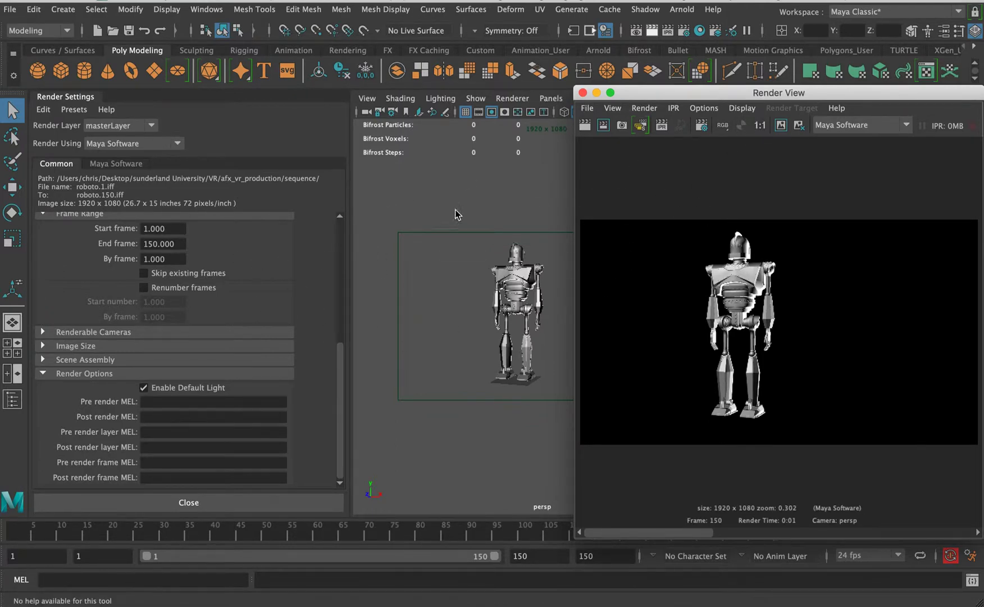
{"action": "left_click", "coordinate": [760, 125]}
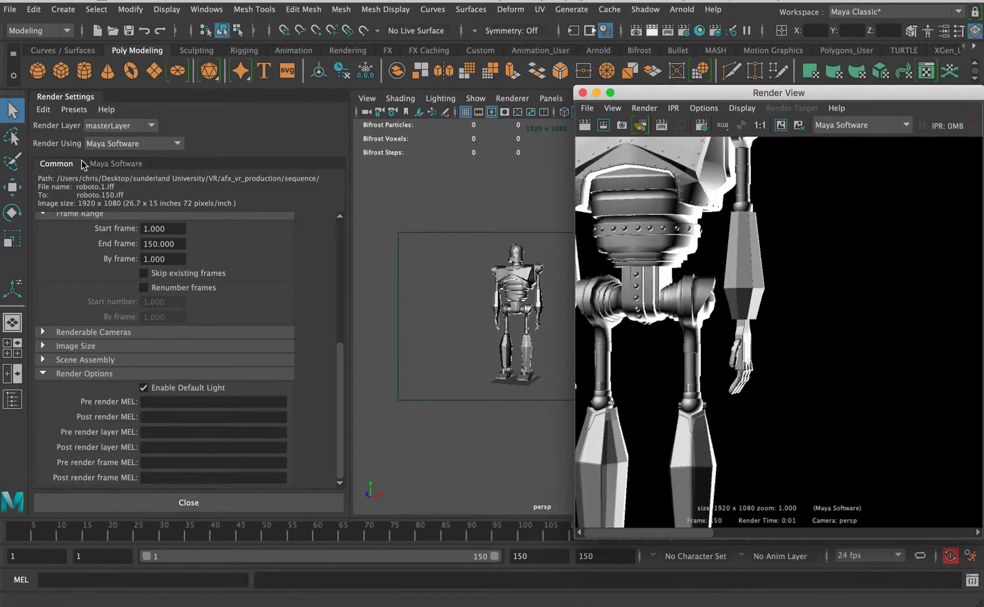
Step: Set the Maya Software anti-aliasing quality to Production quality and expand the Field Options section
{"action": "left_click", "coordinate": [123, 167]}
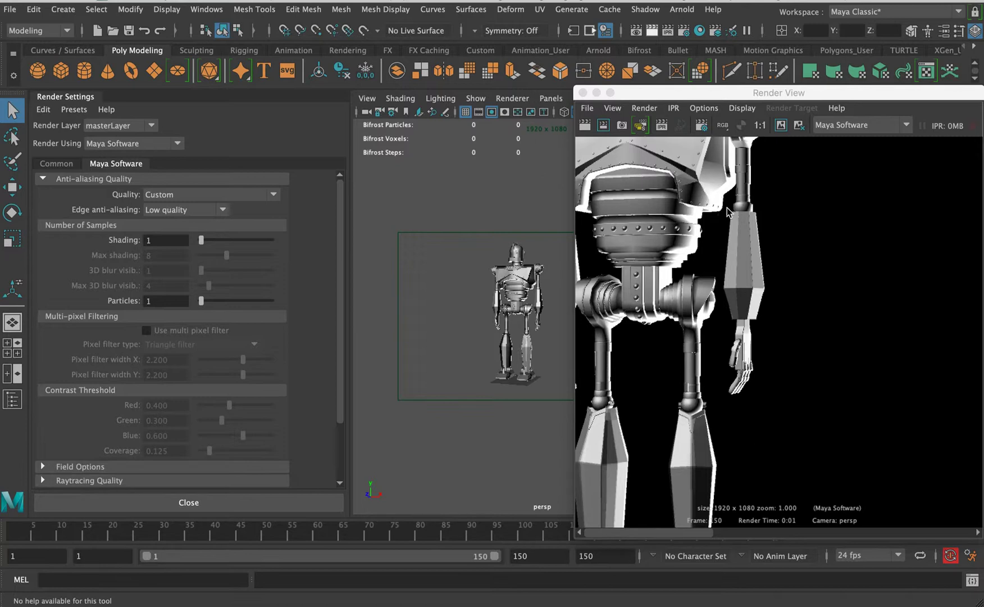
{"action": "left_click", "coordinate": [179, 194]}
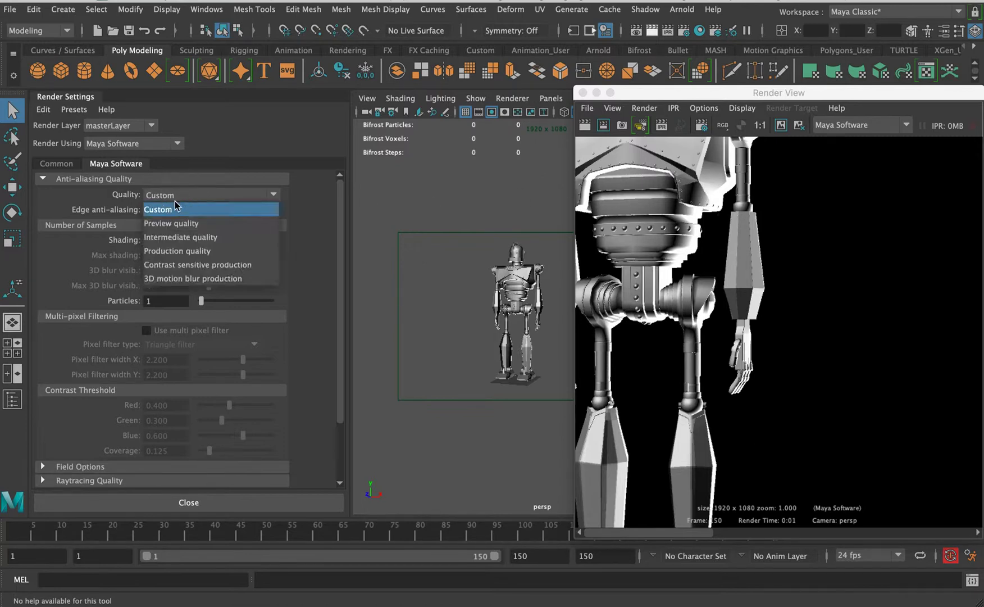
{"action": "left_click", "coordinate": [202, 253]}
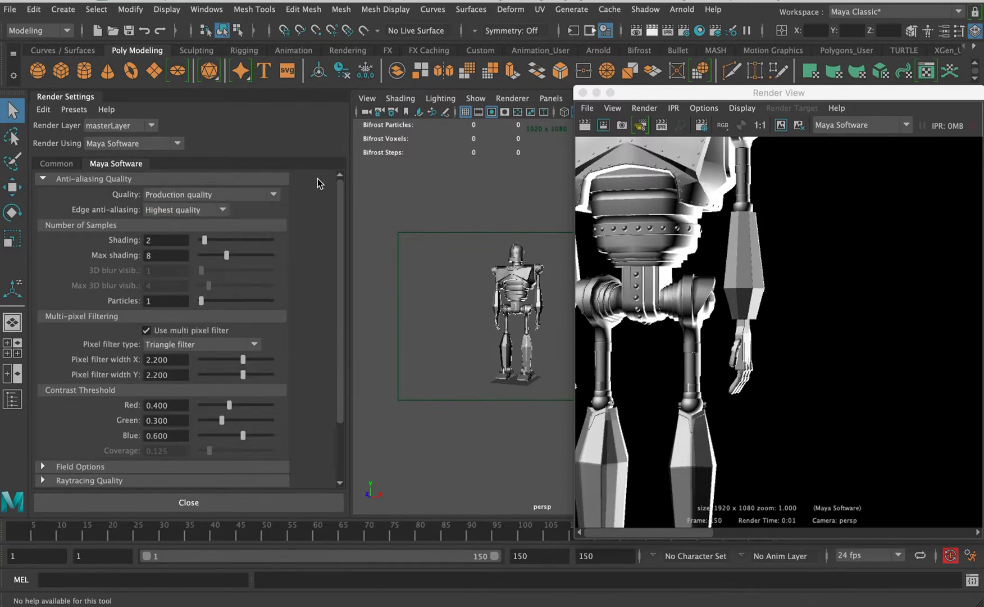
{"action": "scroll", "coordinate": [336, 253], "scroll_direction": "down", "scroll_amount": 3}
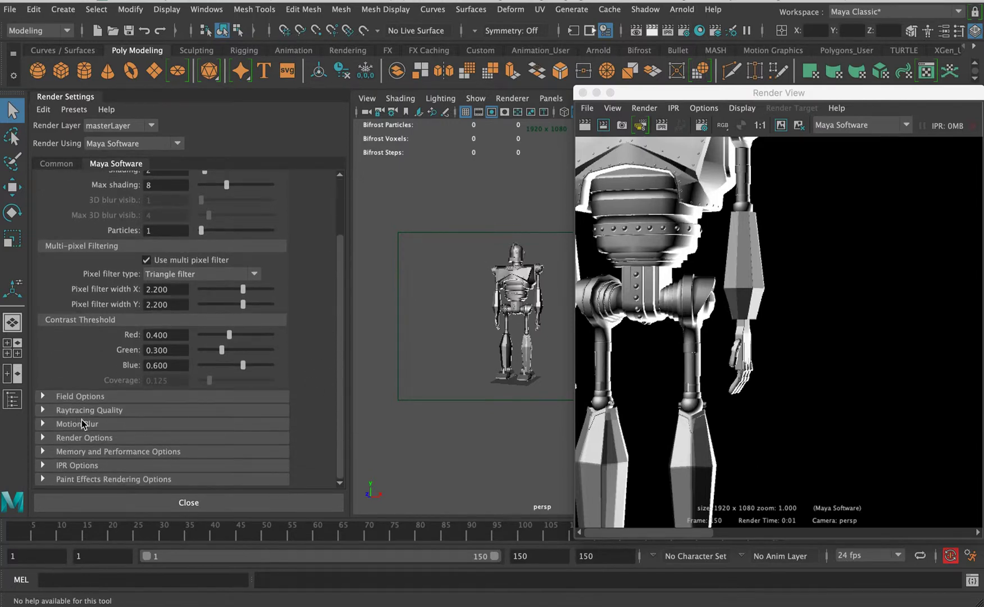
{"action": "left_click", "coordinate": [87, 411]}
{"action": "left_click", "coordinate": [115, 410]}
{"action": "left_click", "coordinate": [121, 396]}
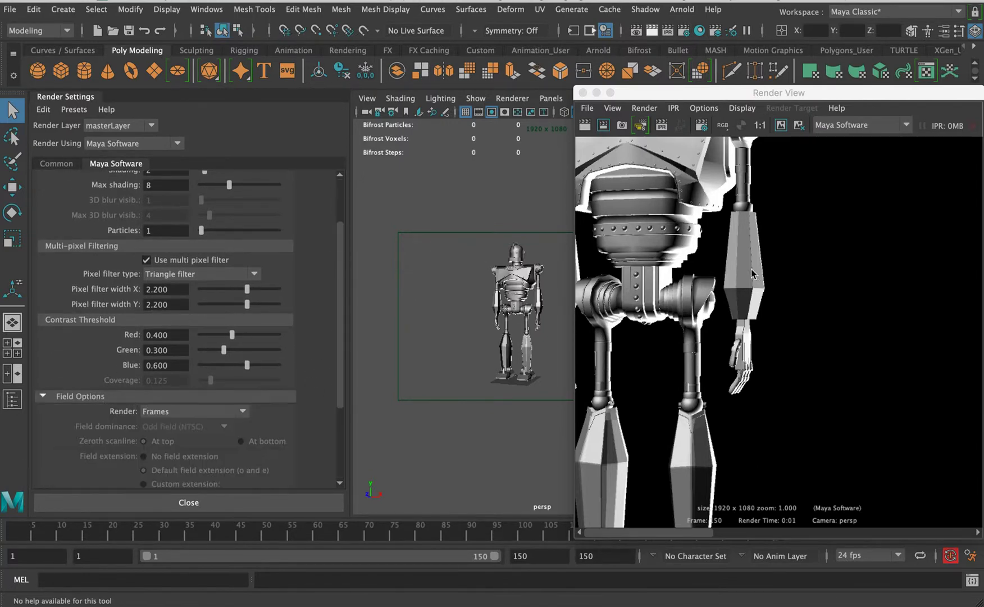
Step: Re-render the robot at Production quality and examine its edges at actual size
{"action": "left_click", "coordinate": [681, 225]}
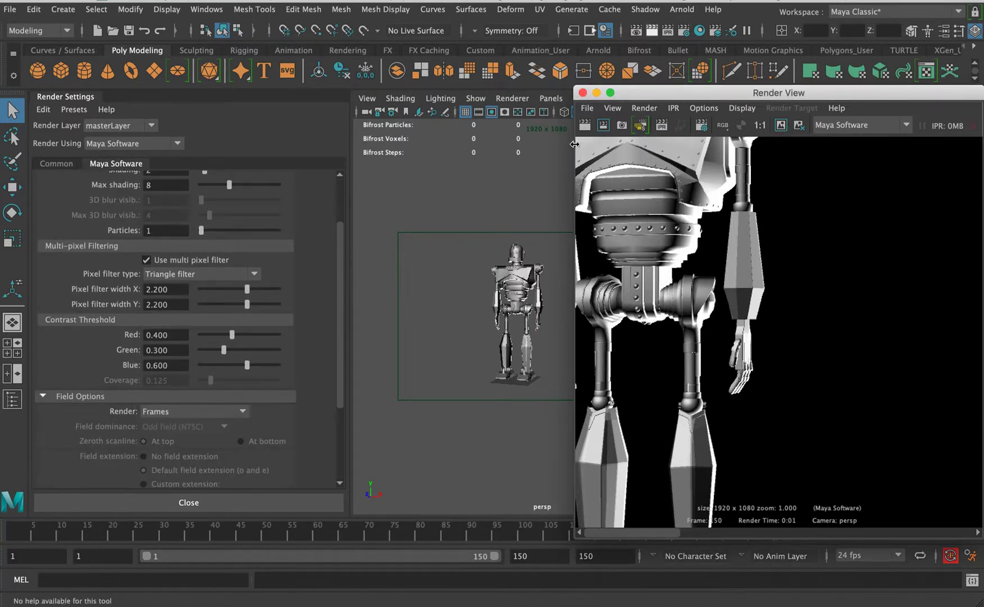
{"action": "left_click", "coordinate": [584, 124]}
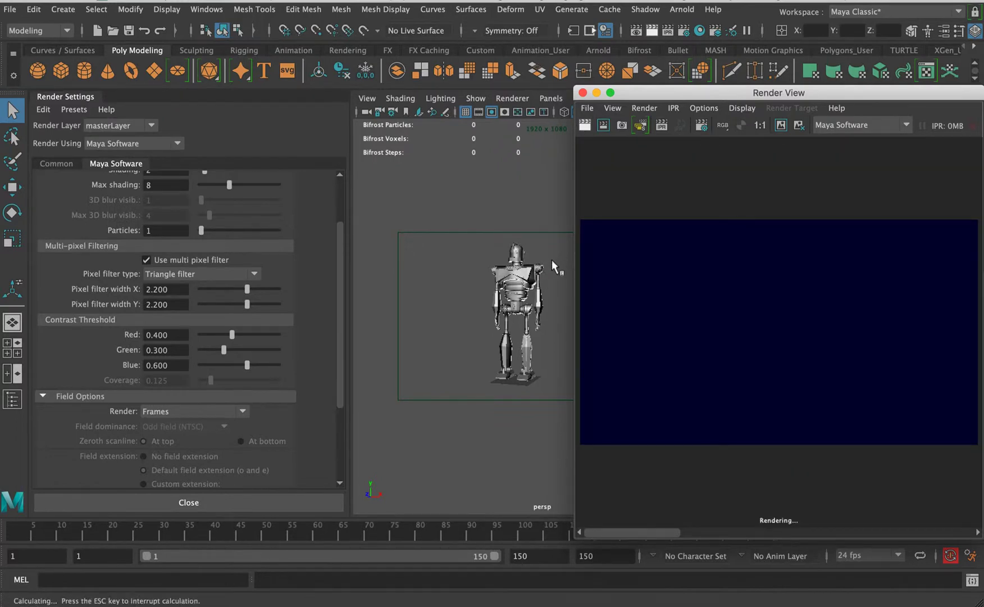
{"action": "left_click", "coordinate": [761, 125]}
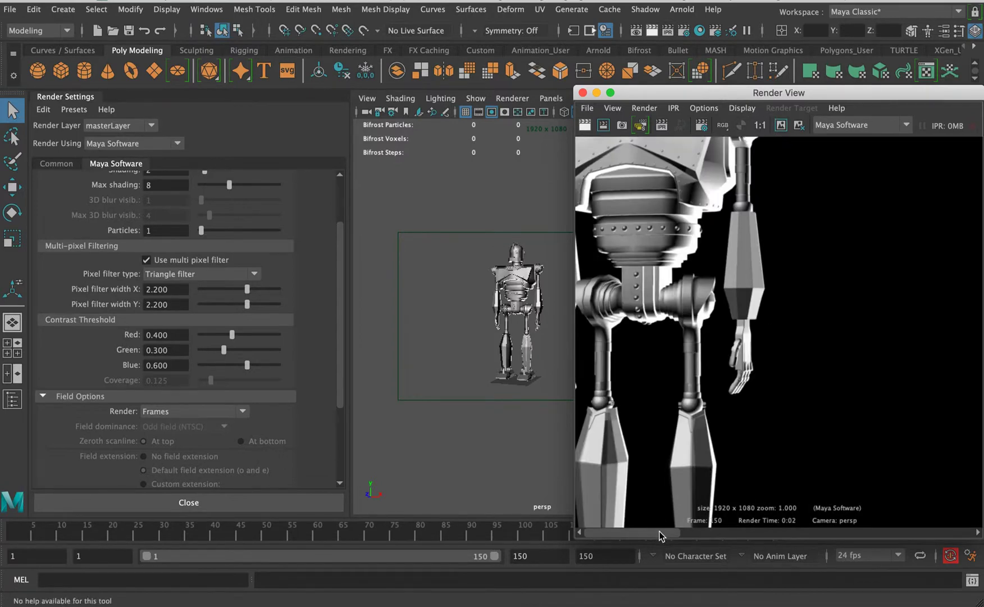
{"action": "mouse_move", "coordinate": [660, 531]}
{"action": "left_mouse_down"}
{"action": "mouse_move", "coordinate": [736, 543]}
{"action": "mouse_move", "coordinate": [652, 548]}
{"action": "mouse_move", "coordinate": [757, 553]}
{"action": "mouse_move", "coordinate": [644, 543]}
{"action": "left_mouse_up"}
Step: Set the quality to Contrast sensitive production and use a Box filter with pixel filter widths X and Y of 1.000
{"action": "left_click_drag", "start_coordinate": [342, 259], "coordinate": [346, 184]}
{"action": "left_click", "coordinate": [219, 193]}
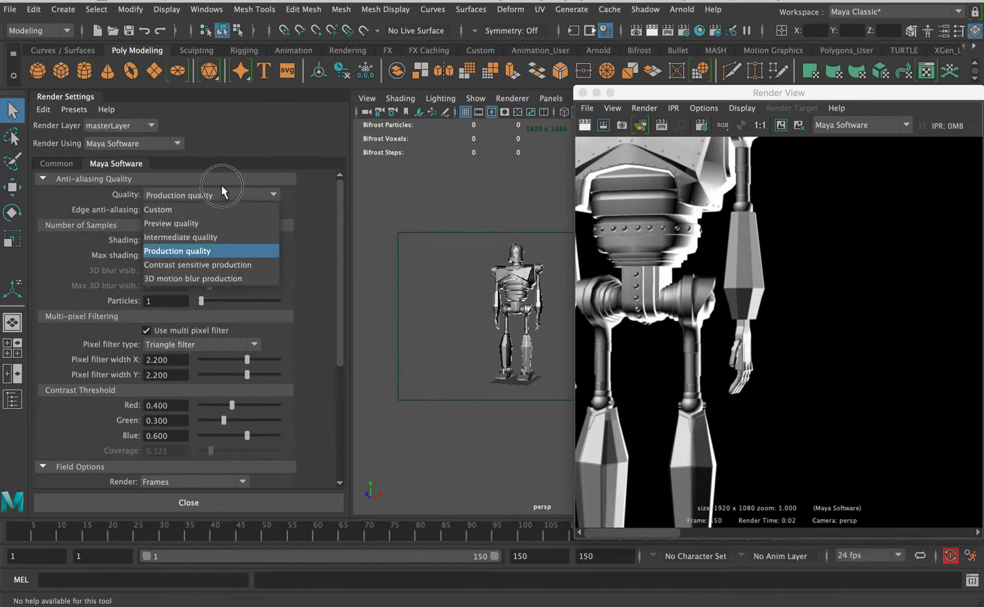
{"action": "left_click", "coordinate": [239, 259]}
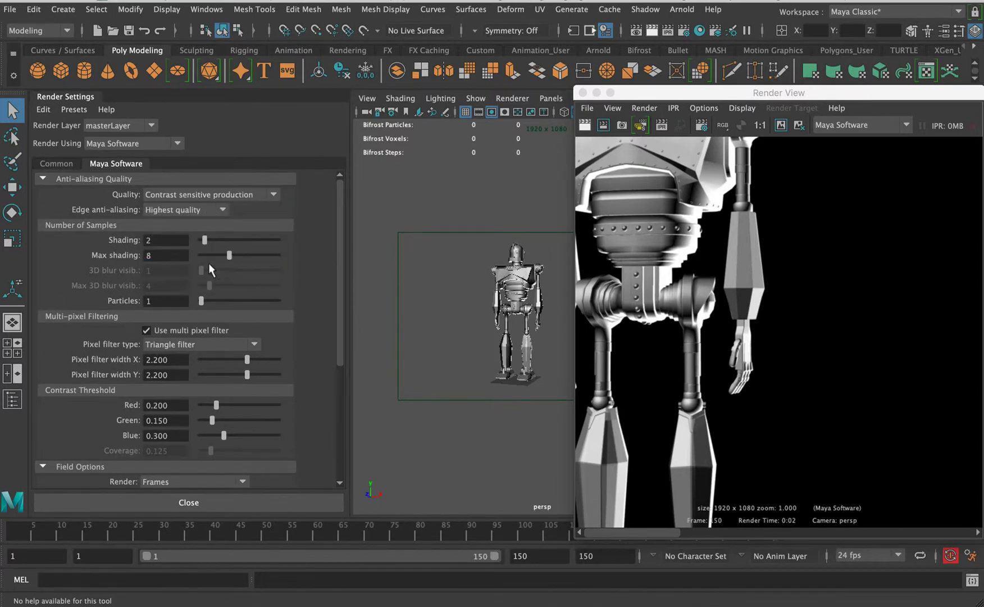
{"action": "mouse_move", "coordinate": [339, 249]}
{"action": "left_mouse_down"}
{"action": "mouse_move", "coordinate": [328, 340]}
{"action": "mouse_move", "coordinate": [331, 292]}
{"action": "left_mouse_up"}
{"action": "left_click", "coordinate": [223, 284]}
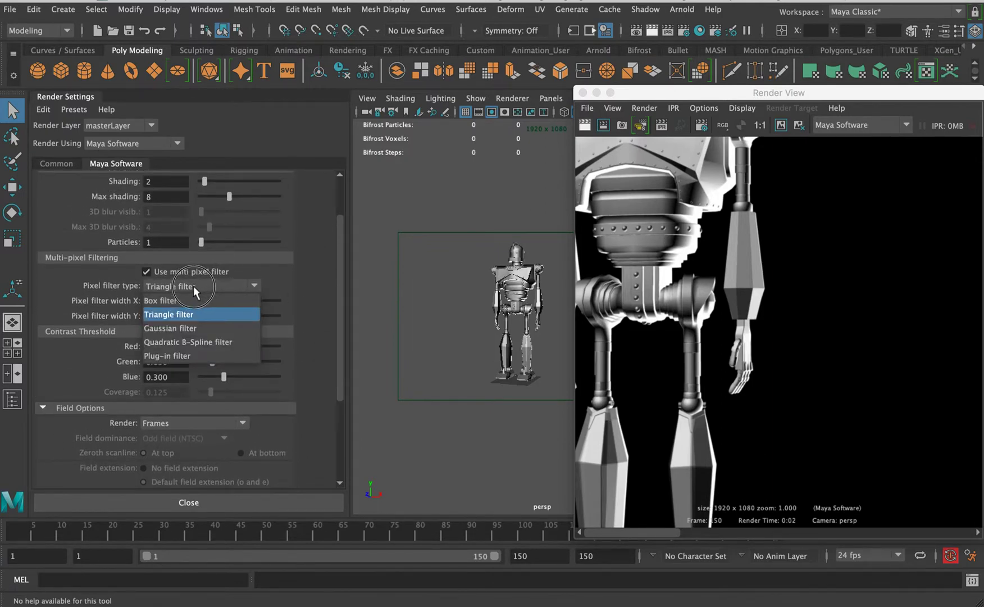
{"action": "left_click", "coordinate": [188, 300]}
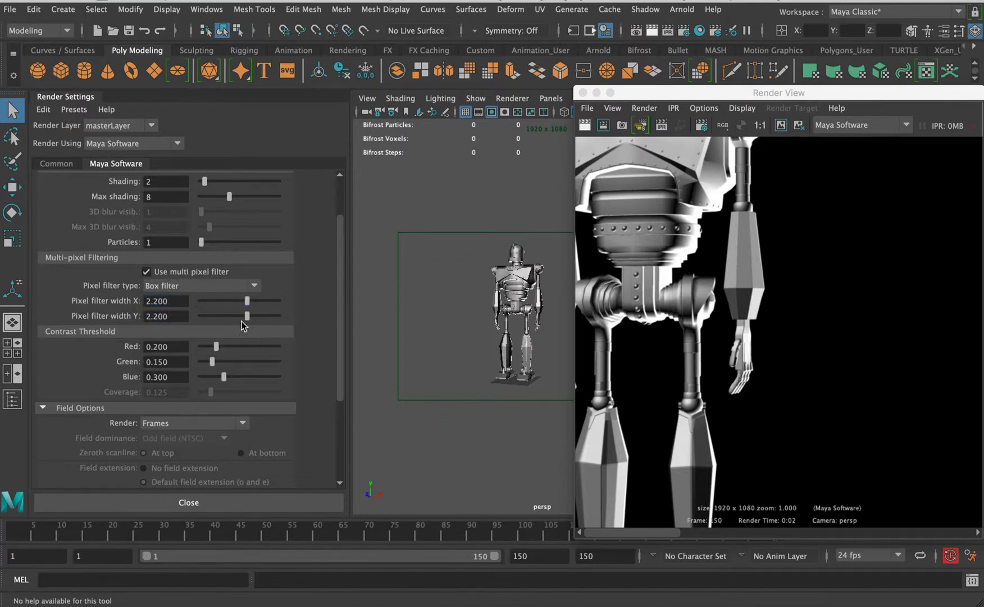
{"action": "left_click_drag", "start_coordinate": [246, 316], "coordinate": [185, 306]}
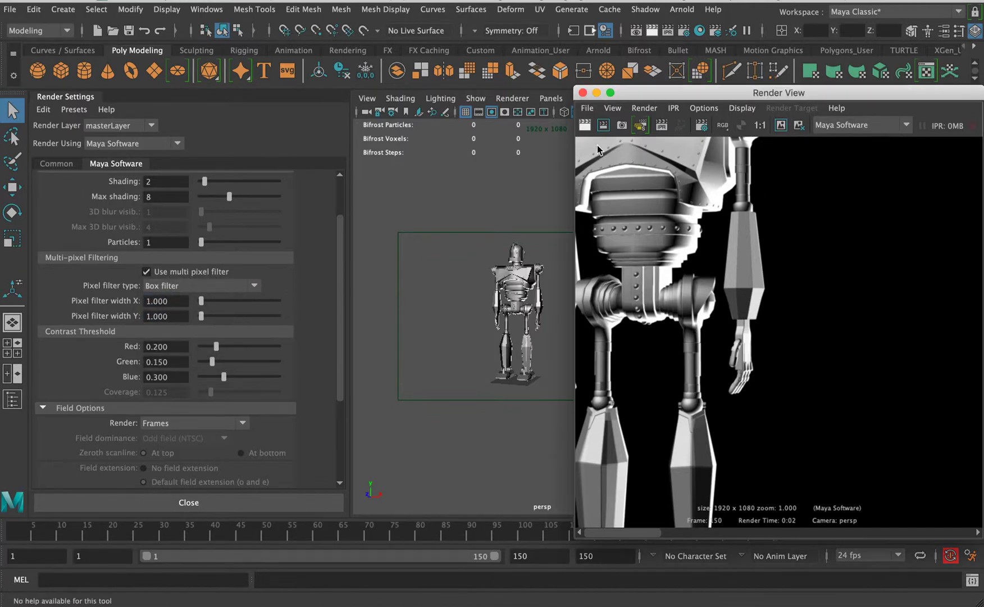
Step: Re-render the robot with the Box filter settings and examine the edges at actual size
{"action": "left_click", "coordinate": [584, 127]}
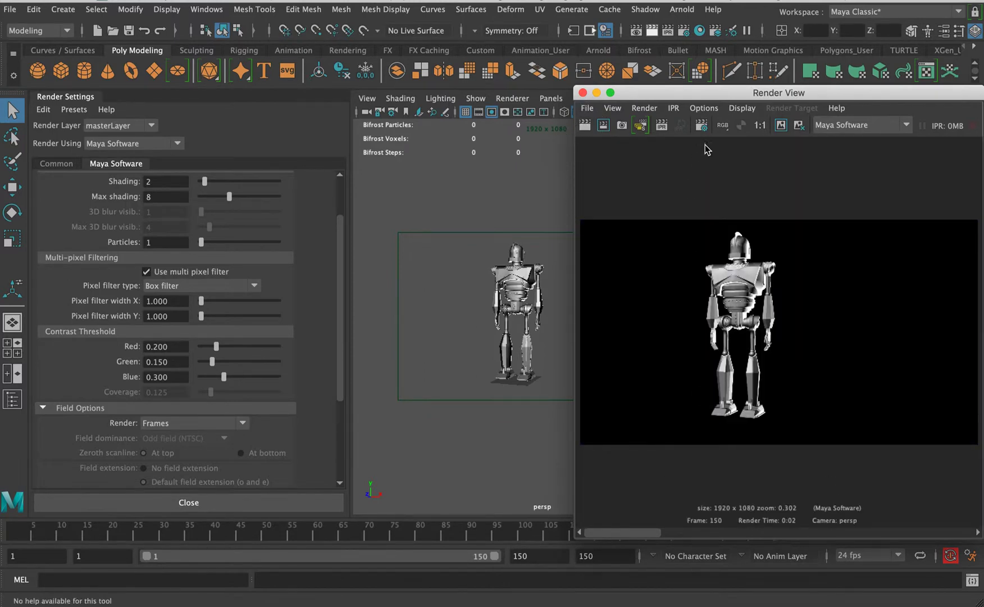
{"action": "left_click", "coordinate": [760, 125]}
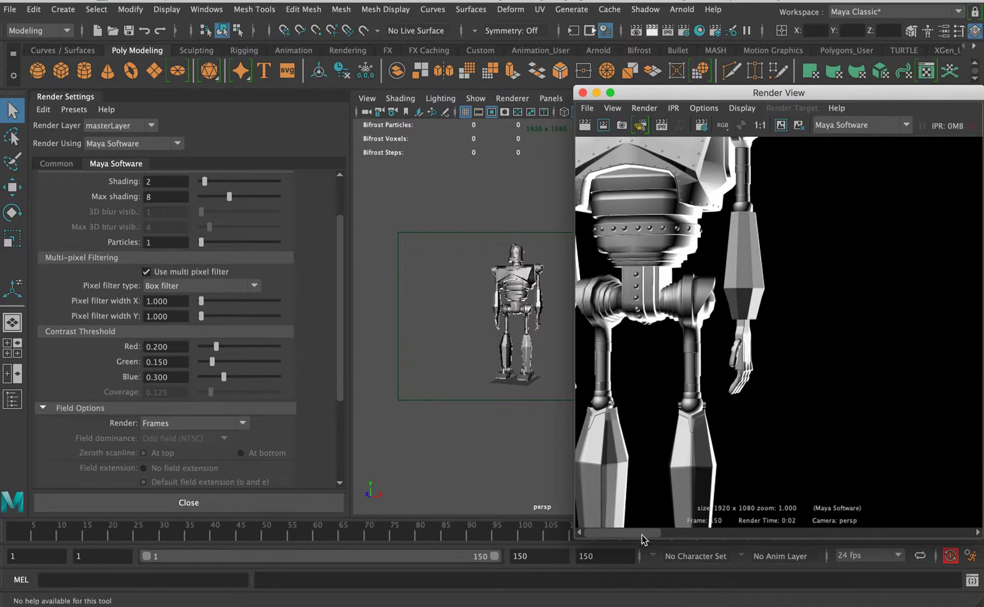
{"action": "left_click", "coordinate": [698, 540]}
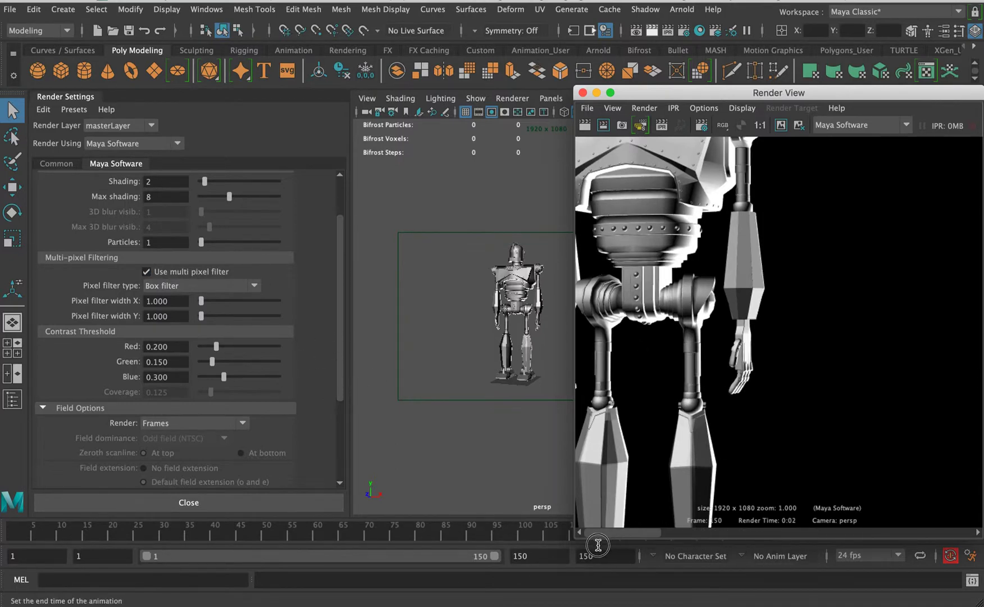
Step: Set the anti-aliasing quality to Intermediate quality and turn on Raytracing in the Raytracing Quality settings
{"action": "left_click_drag", "start_coordinate": [339, 308], "coordinate": [355, 223]}
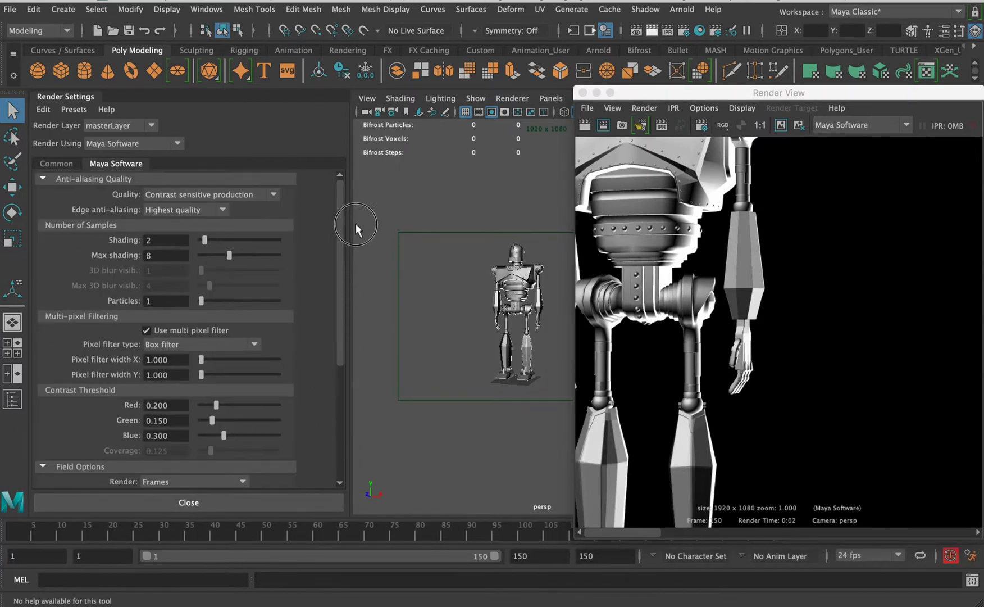
{"action": "left_click", "coordinate": [247, 194]}
{"action": "left_click", "coordinate": [222, 235]}
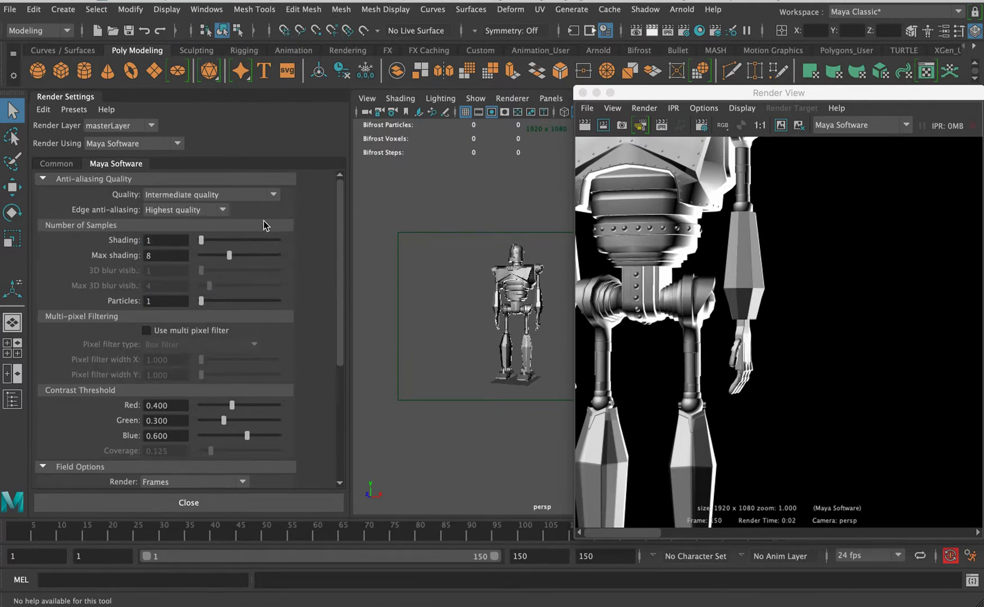
{"action": "left_click_drag", "start_coordinate": [339, 241], "coordinate": [191, 334]}
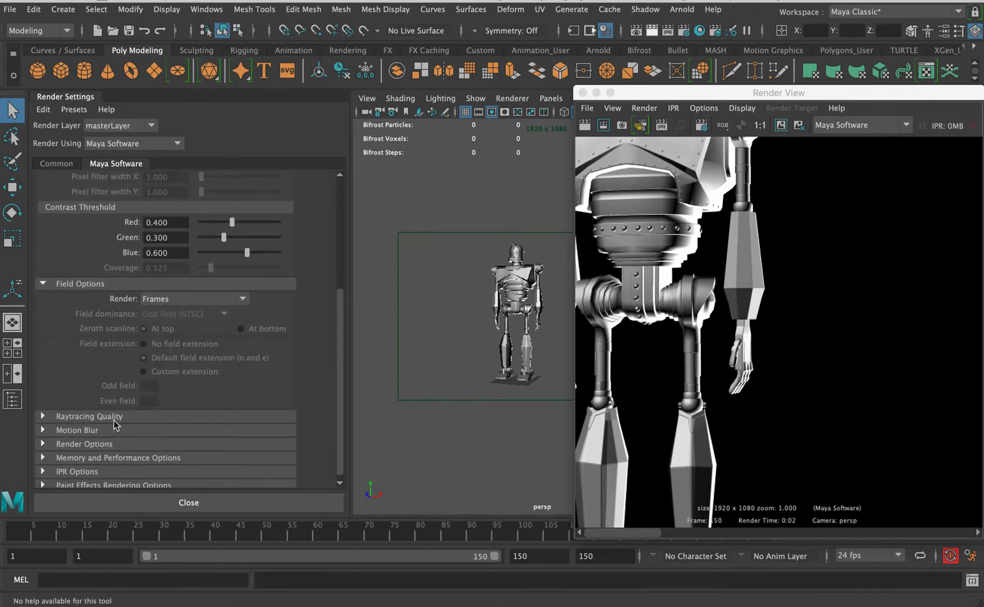
{"action": "left_click", "coordinate": [168, 431]}
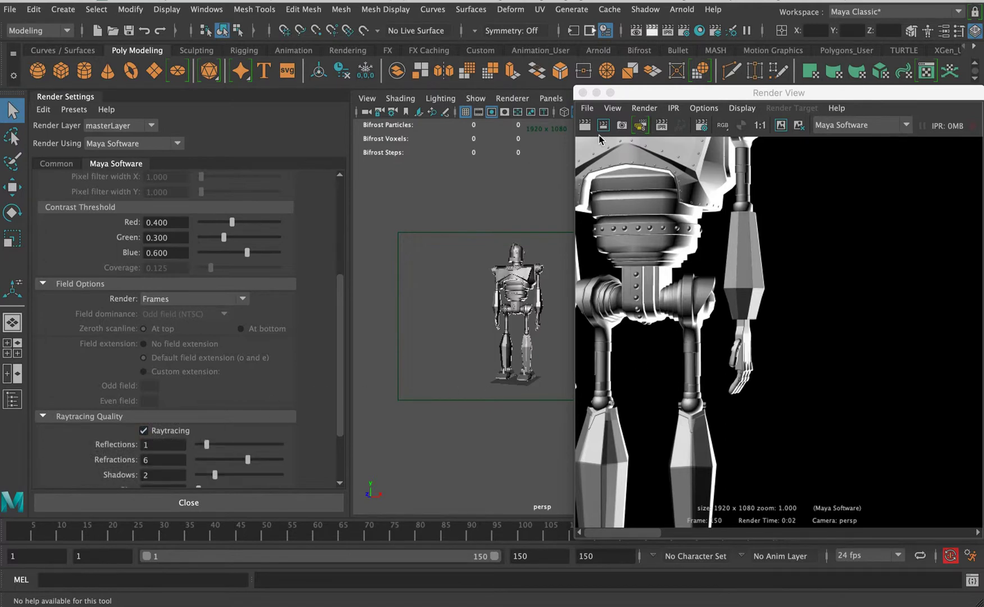
Step: Render the robot with raytracing and examine the result at actual size
{"action": "left_click", "coordinate": [603, 125]}
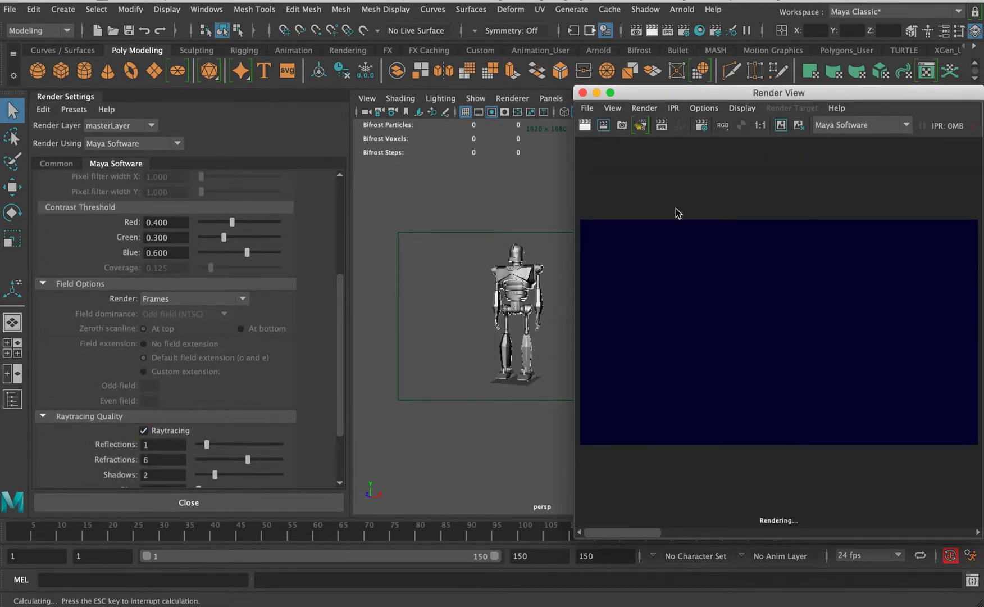
{"action": "left_click", "coordinate": [759, 125]}
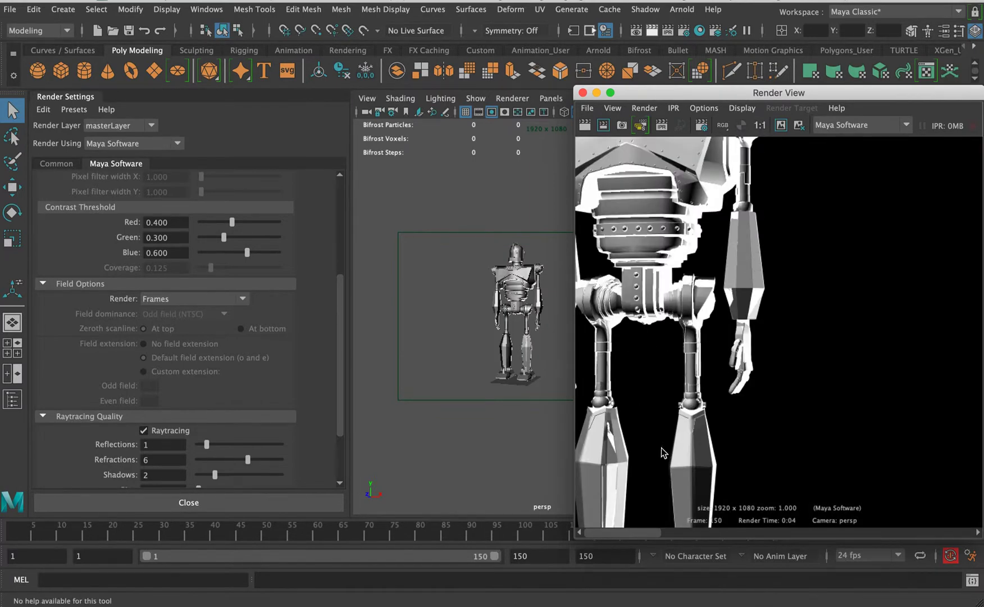
{"action": "mouse_move", "coordinate": [653, 534]}
{"action": "left_mouse_down"}
{"action": "mouse_move", "coordinate": [723, 545]}
{"action": "mouse_move", "coordinate": [654, 536]}
{"action": "left_mouse_up"}
Step: Set the raytracing Reflections and Refractions to 0 and re-render the robot
{"action": "left_click_drag", "start_coordinate": [340, 419], "coordinate": [334, 457]}
{"action": "left_click_drag", "start_coordinate": [207, 363], "coordinate": [172, 378]}
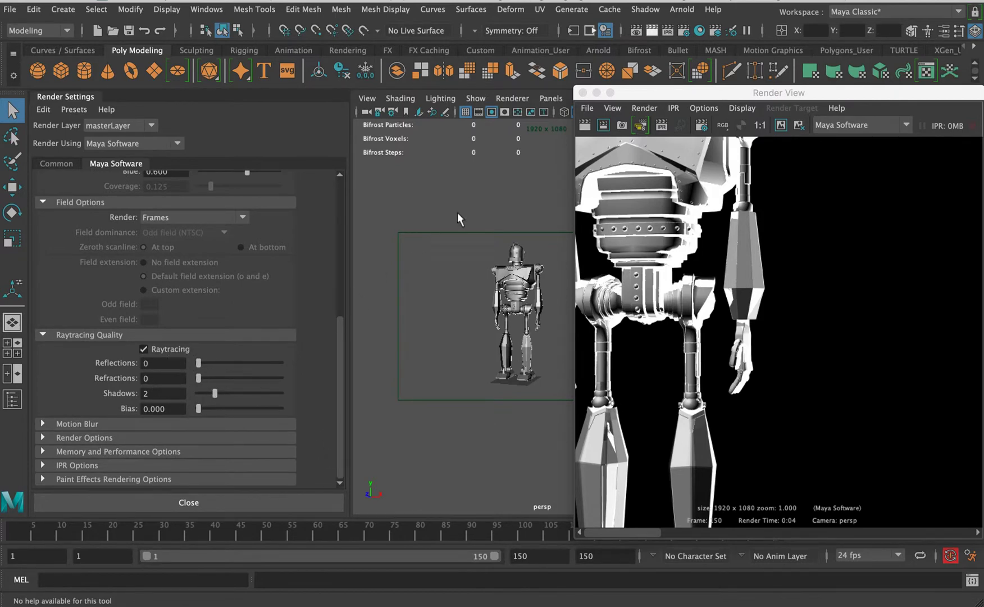
{"action": "left_click", "coordinate": [781, 127]}
{"action": "left_click", "coordinate": [585, 126]}
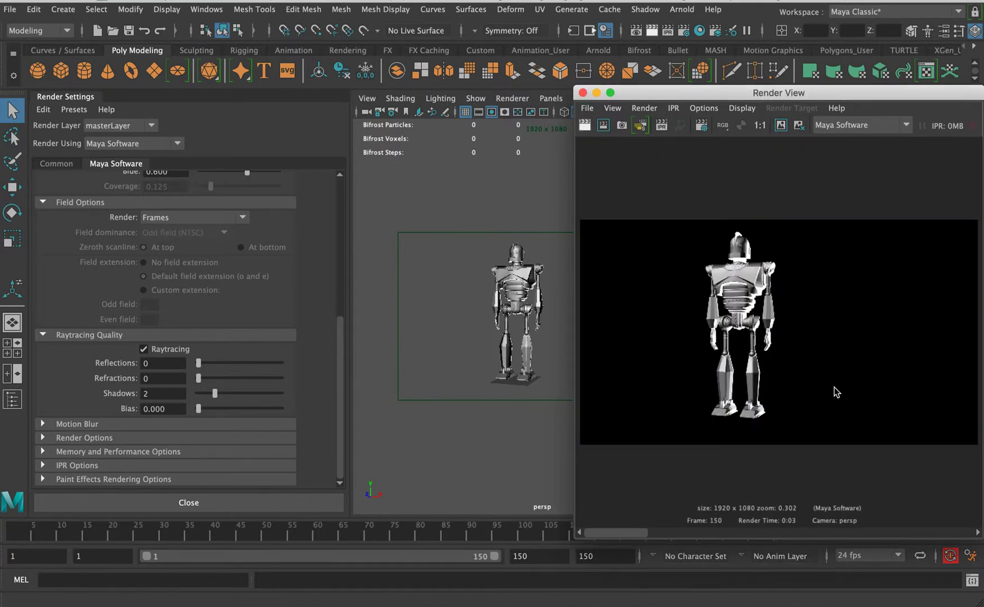
Step: Examine the raytraced robot render at actual size and close the Render View
{"action": "left_click", "coordinate": [760, 124]}
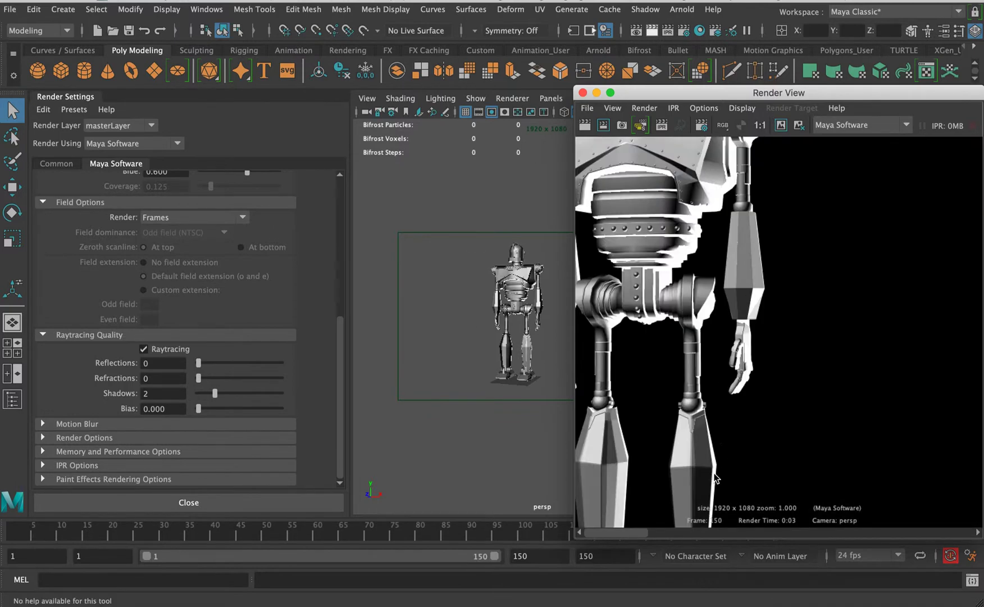
{"action": "left_click_drag", "start_coordinate": [648, 536], "coordinate": [612, 539]}
{"action": "left_click", "coordinate": [375, 449]}
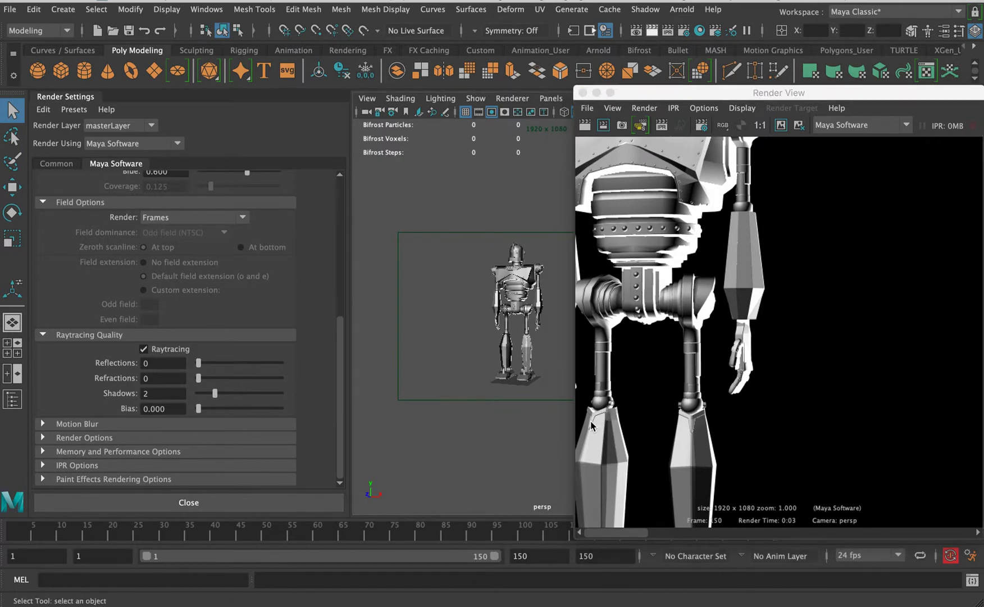
{"action": "left_click_drag", "start_coordinate": [15, 531], "coordinate": [666, 521]}
{"action": "left_click", "coordinate": [583, 92]}
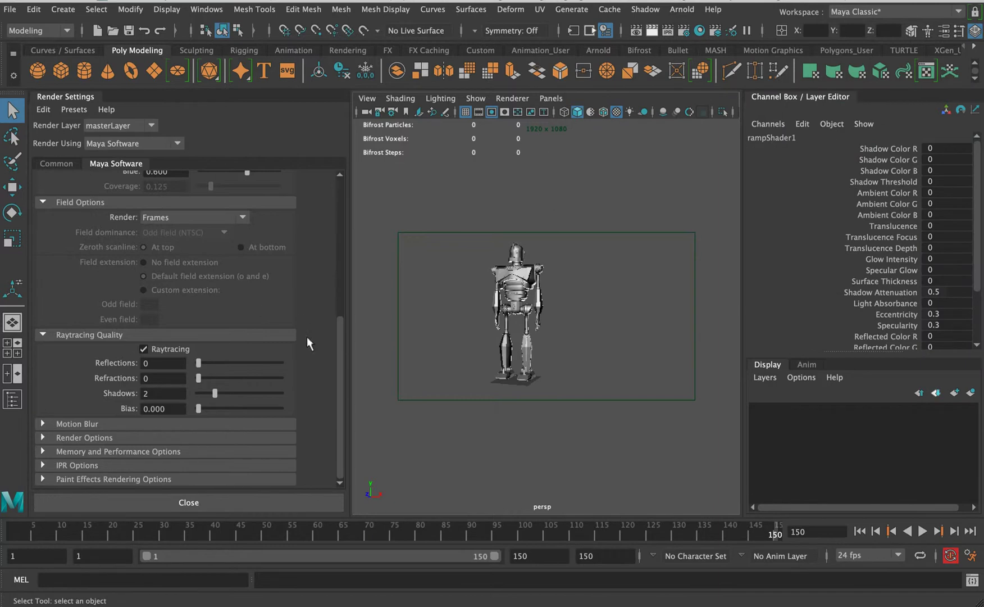
Step: Open the project image directory settings from the Common render settings
{"action": "left_click_drag", "start_coordinate": [340, 333], "coordinate": [342, 164]}
{"action": "left_click", "coordinate": [70, 160]}
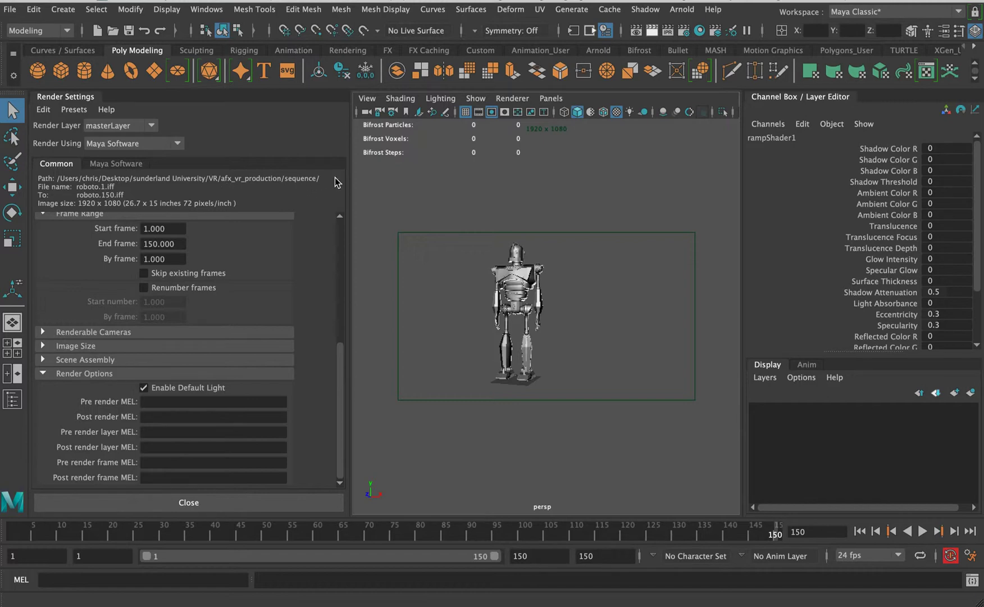
{"action": "left_click", "coordinate": [43, 109]}
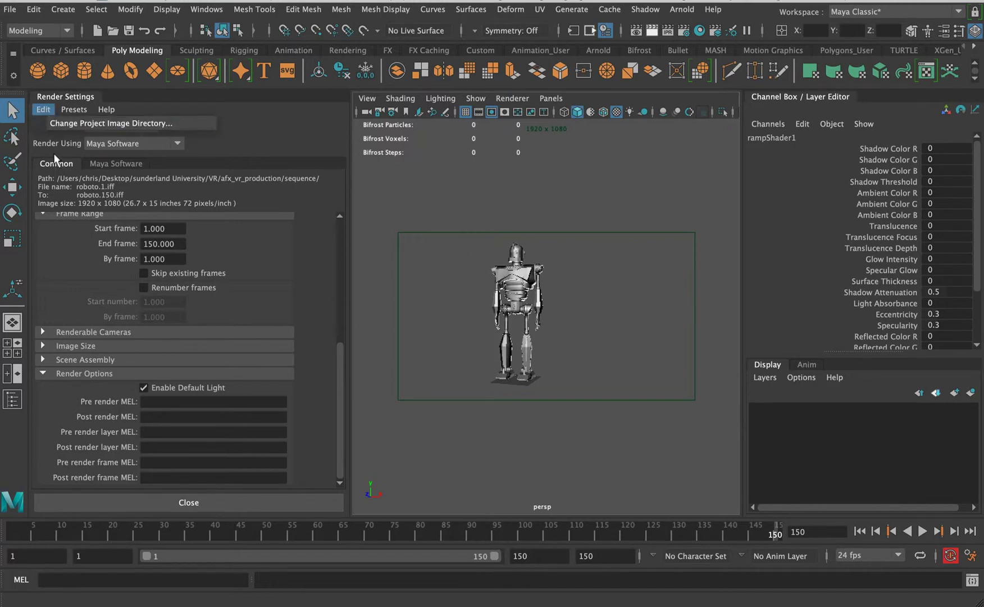
{"action": "left_click", "coordinate": [104, 123]}
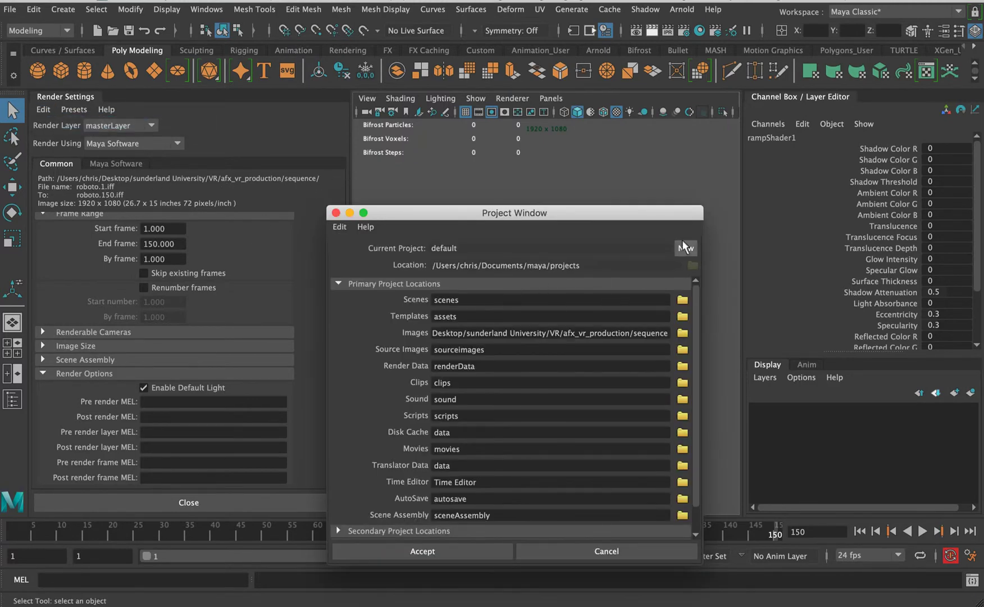
{"action": "left_click_drag", "start_coordinate": [596, 219], "coordinate": [631, 118]}
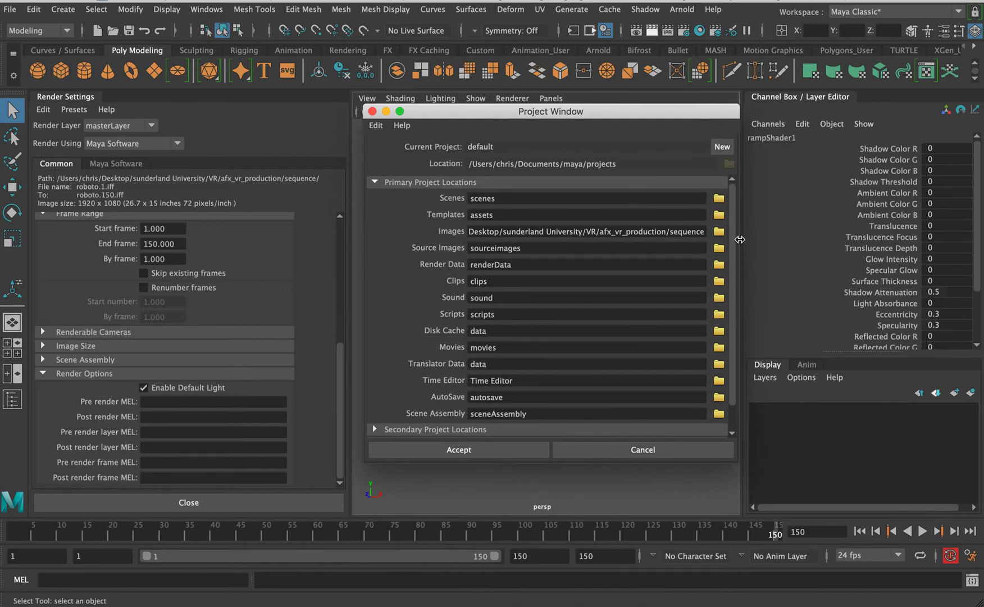
{"action": "scroll", "coordinate": [710, 356], "scroll_direction": "down", "scroll_amount": 2}
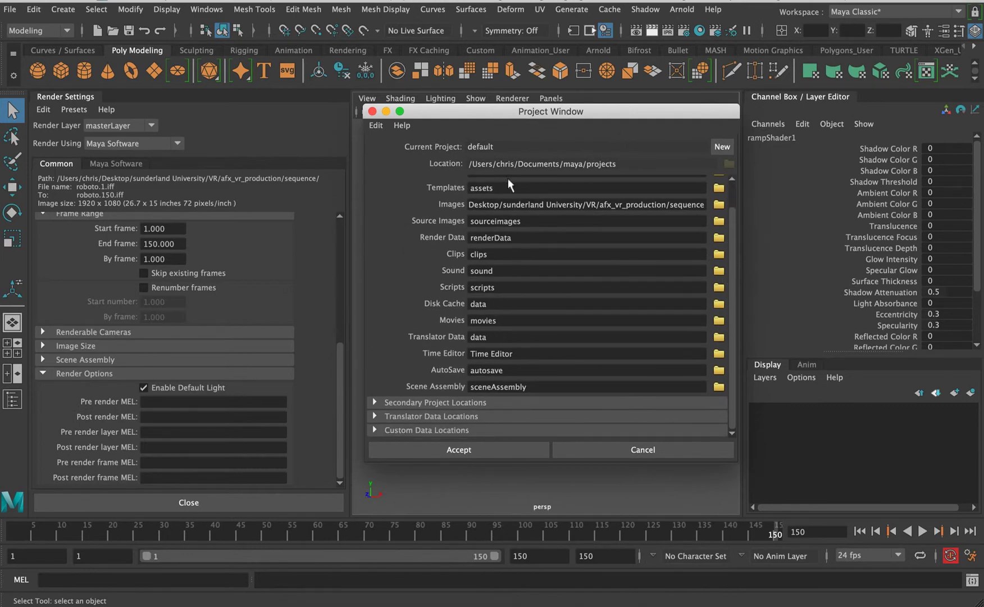
Step: Set the project's Images location to the assets folder under maya/projects/default in the home directory
{"action": "left_click", "coordinate": [719, 220]}
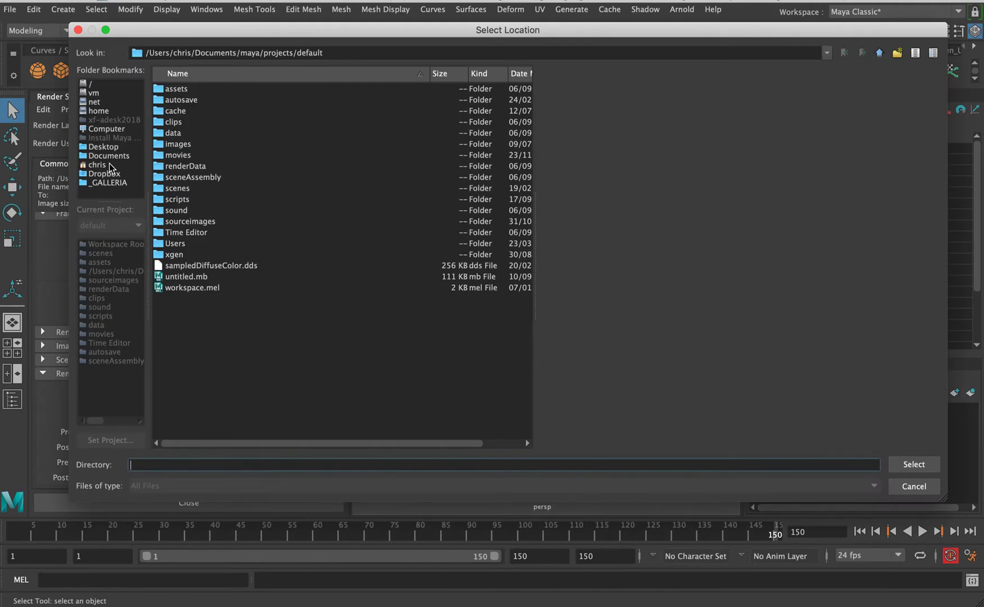
{"action": "left_click", "coordinate": [110, 165]}
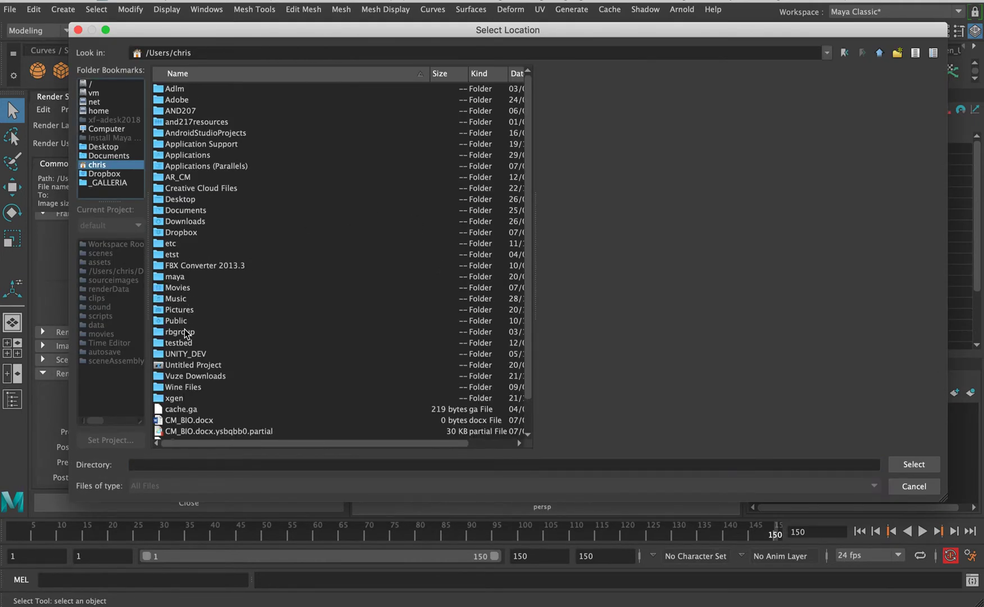
{"action": "double_click", "coordinate": [179, 277]}
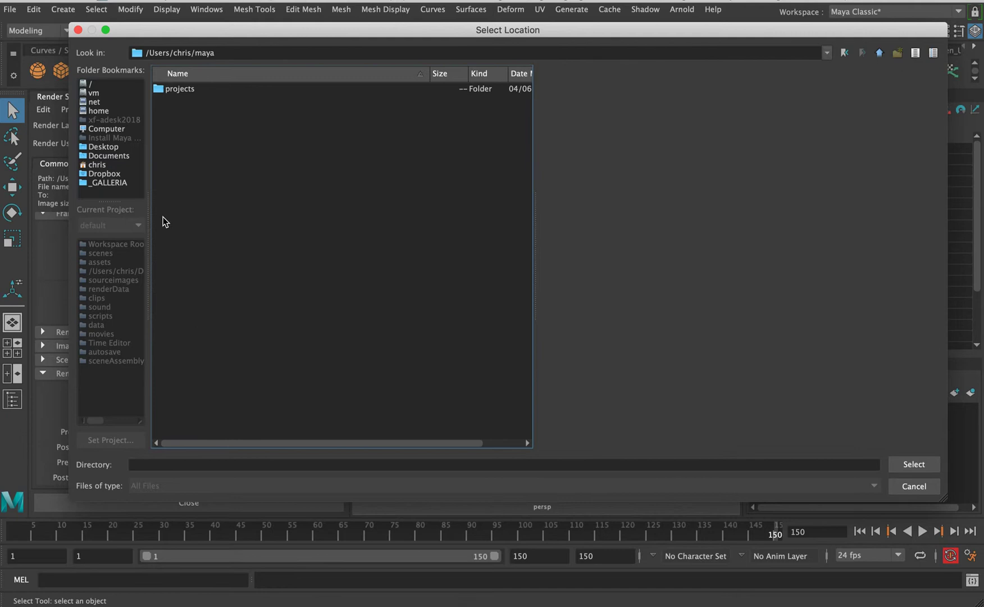
{"action": "double_click", "coordinate": [183, 90]}
{"action": "double_click", "coordinate": [182, 90]}
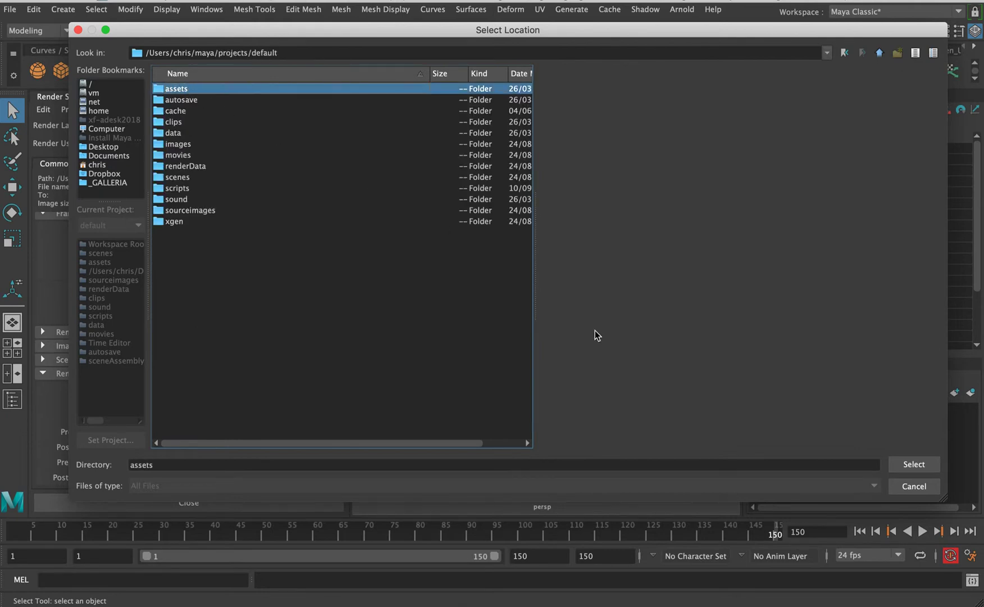
{"action": "left_click", "coordinate": [931, 469]}
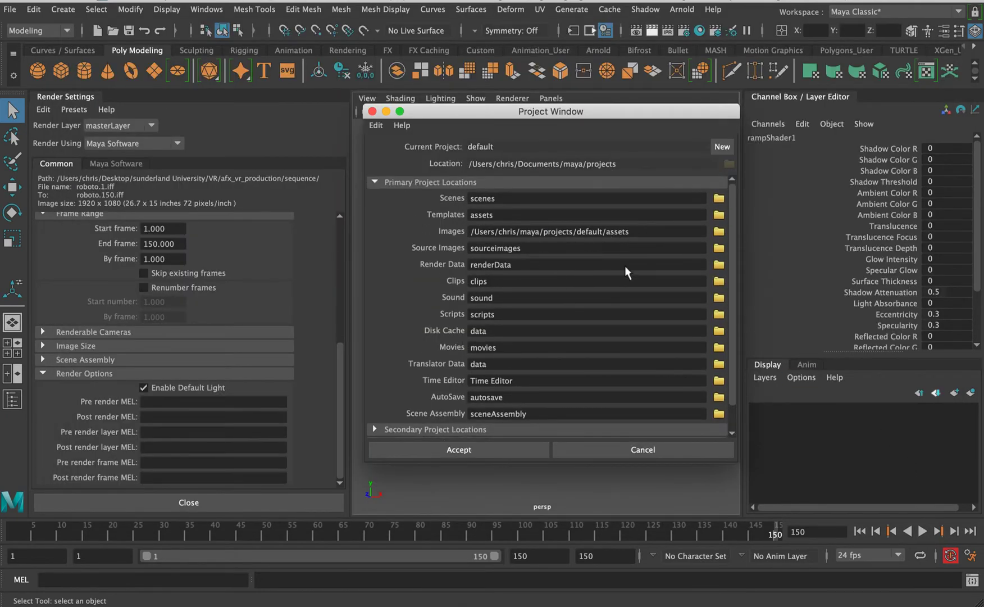
Step: Set the project's Images location to the default project's images folder and accept the project changes
{"action": "left_click", "coordinate": [718, 231]}
{"action": "left_click", "coordinate": [180, 144]}
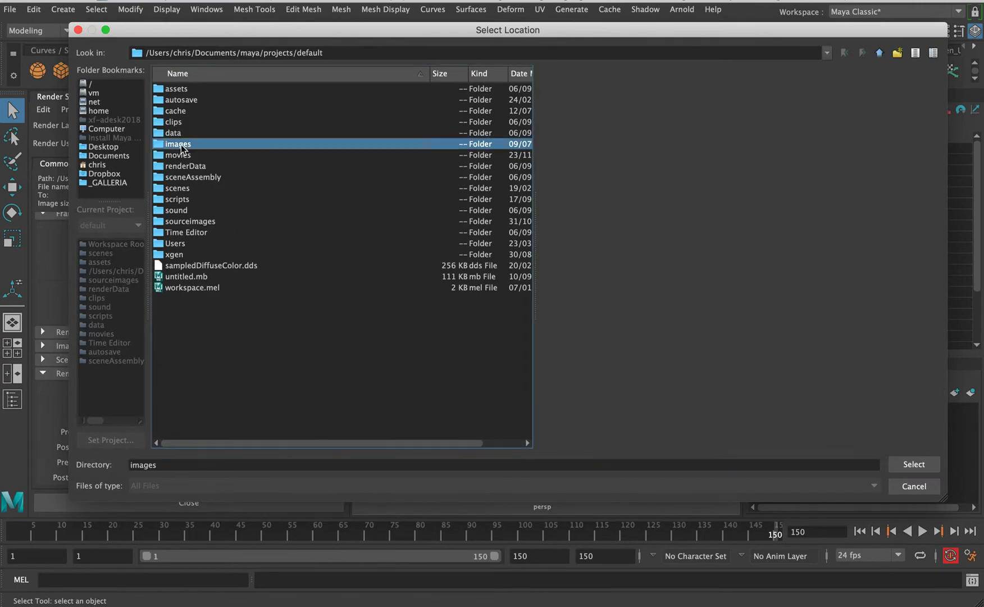
{"action": "left_click", "coordinate": [902, 465]}
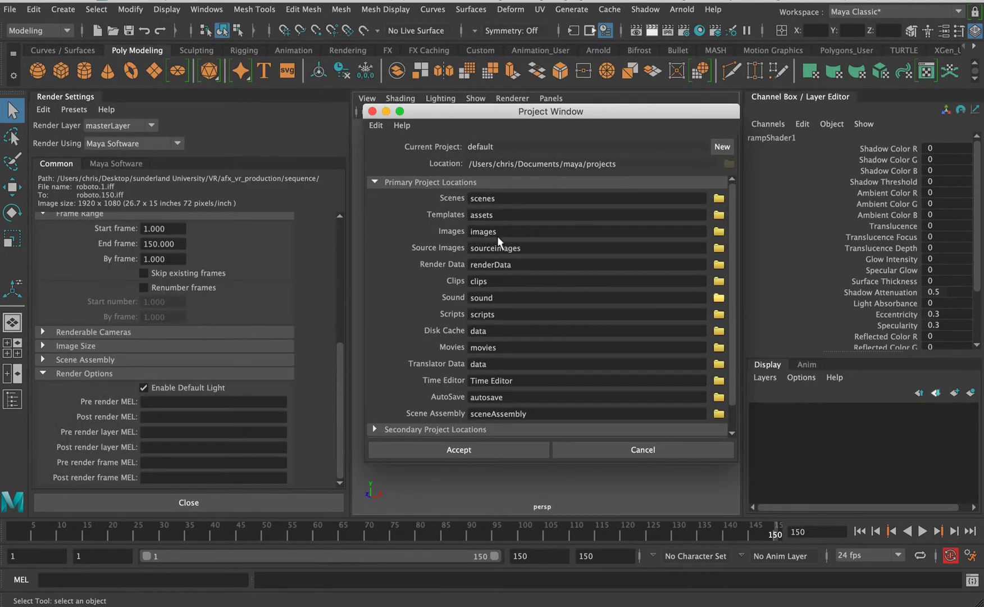
{"action": "left_click", "coordinate": [486, 453]}
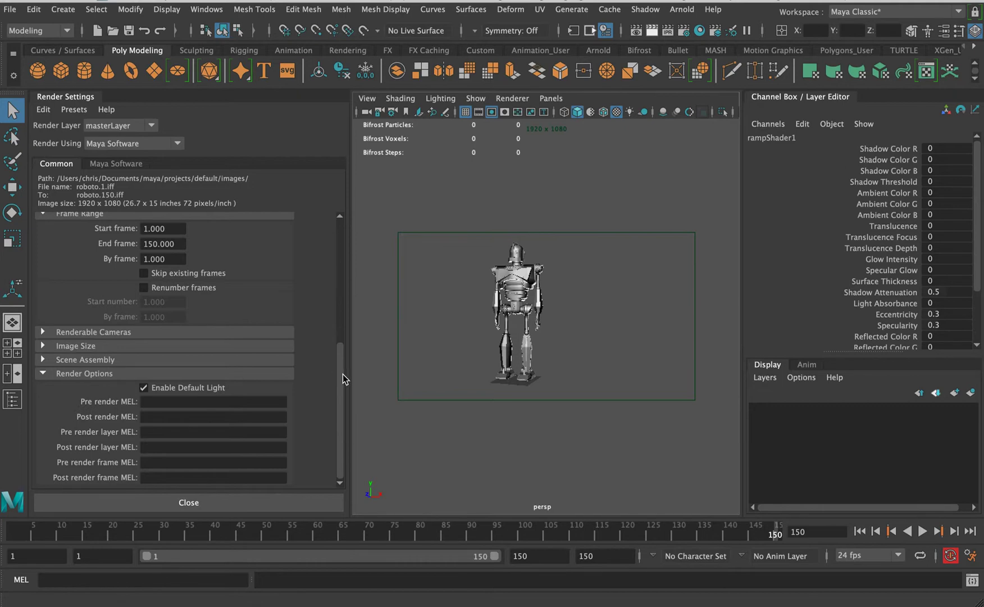
Step: Switch to the Rendering menu set and start a batch render of the animation using all available processors
{"action": "left_click_drag", "start_coordinate": [342, 375], "coordinate": [344, 254]}
{"action": "left_click", "coordinate": [110, 164]}
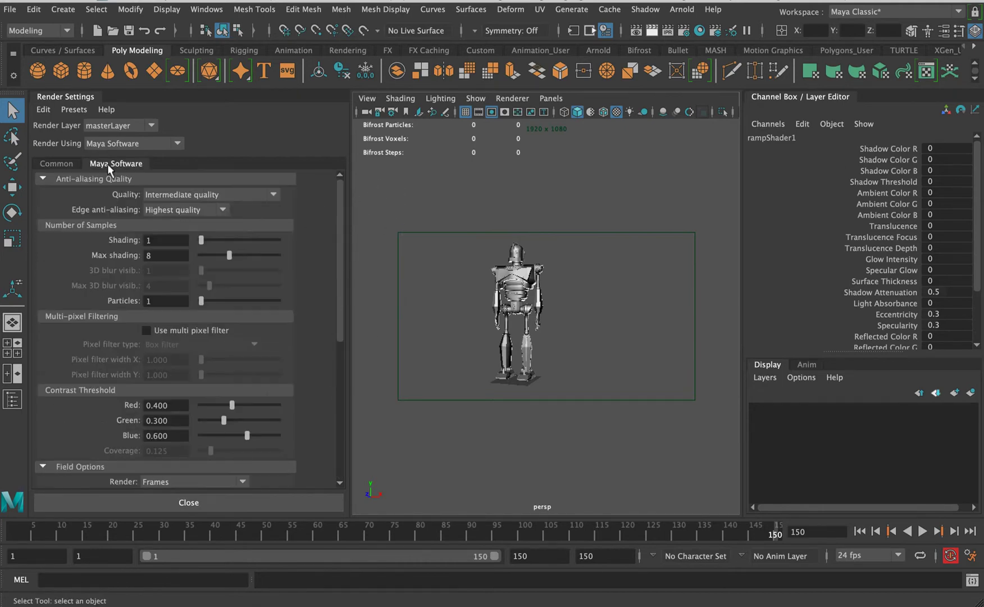
{"action": "left_click", "coordinate": [57, 163]}
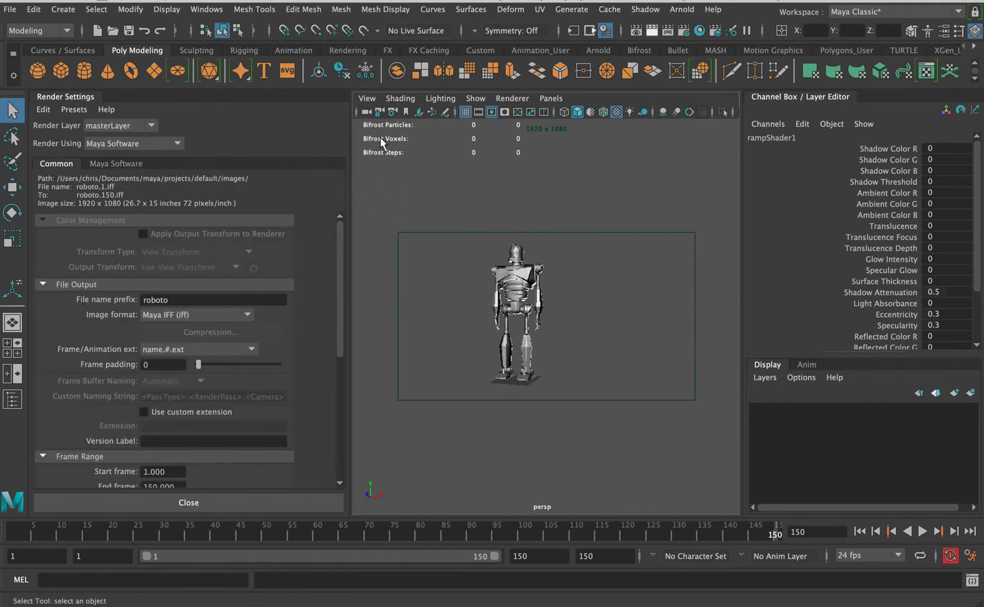
{"action": "left_click", "coordinate": [63, 30]}
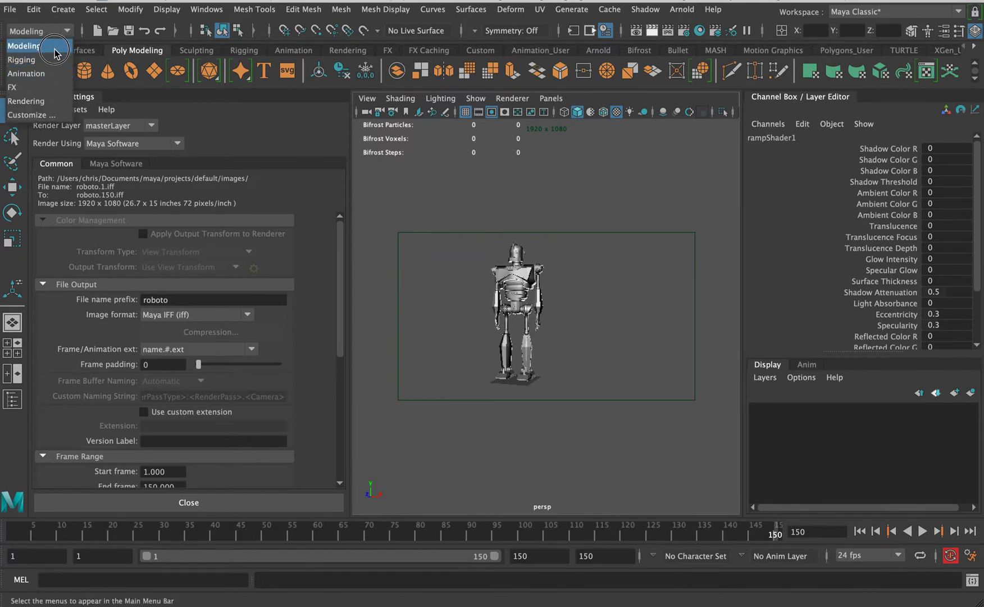
{"action": "left_click", "coordinate": [66, 101]}
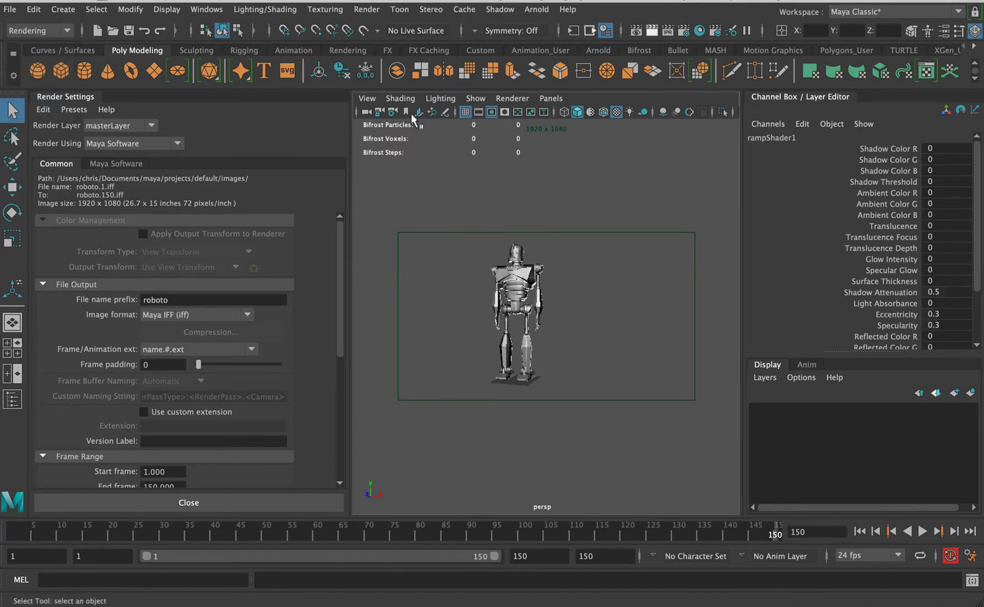
{"action": "left_click", "coordinate": [369, 13]}
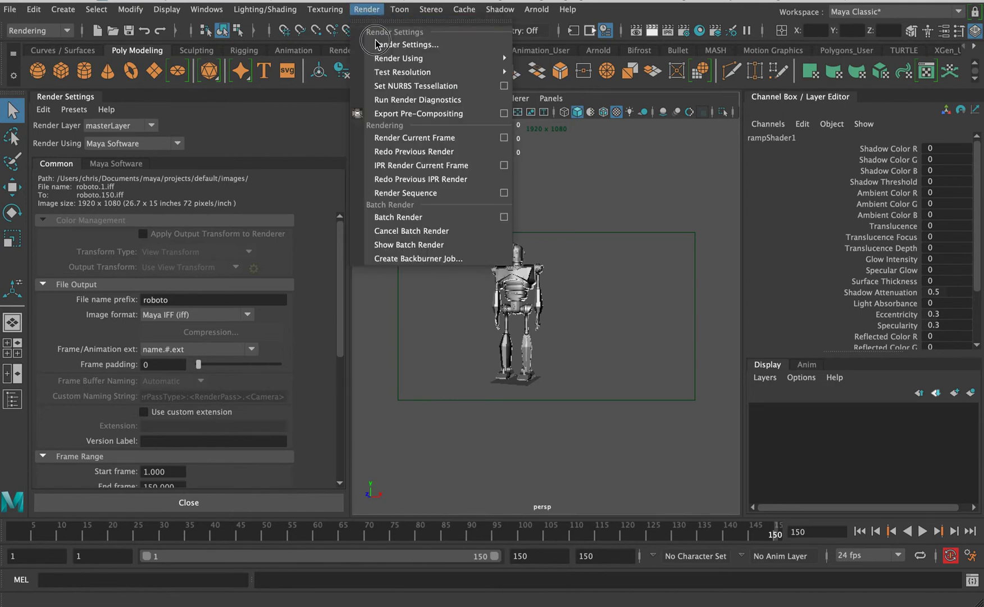
{"action": "left_click", "coordinate": [498, 220]}
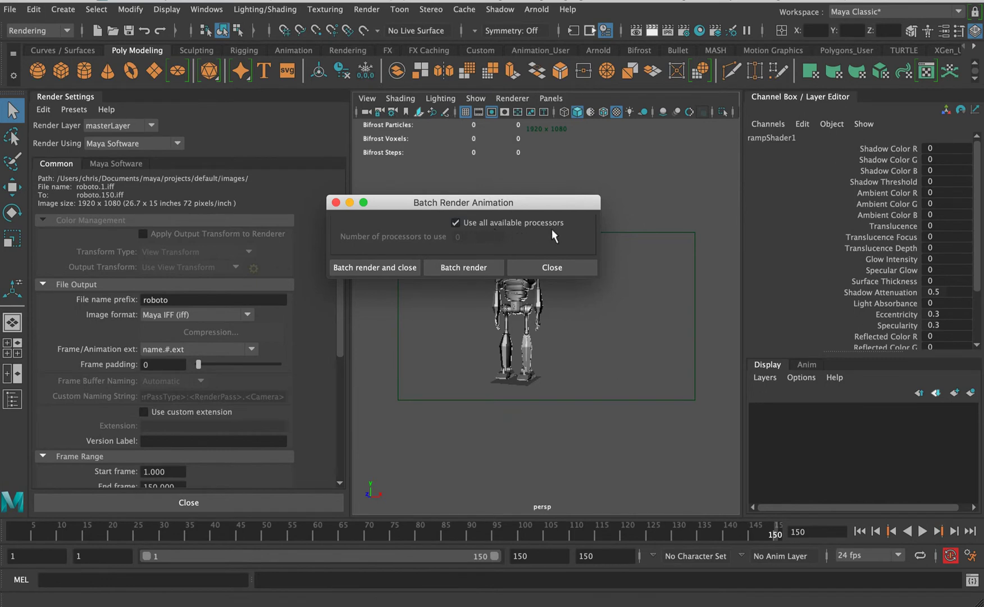
{"action": "left_click", "coordinate": [395, 267]}
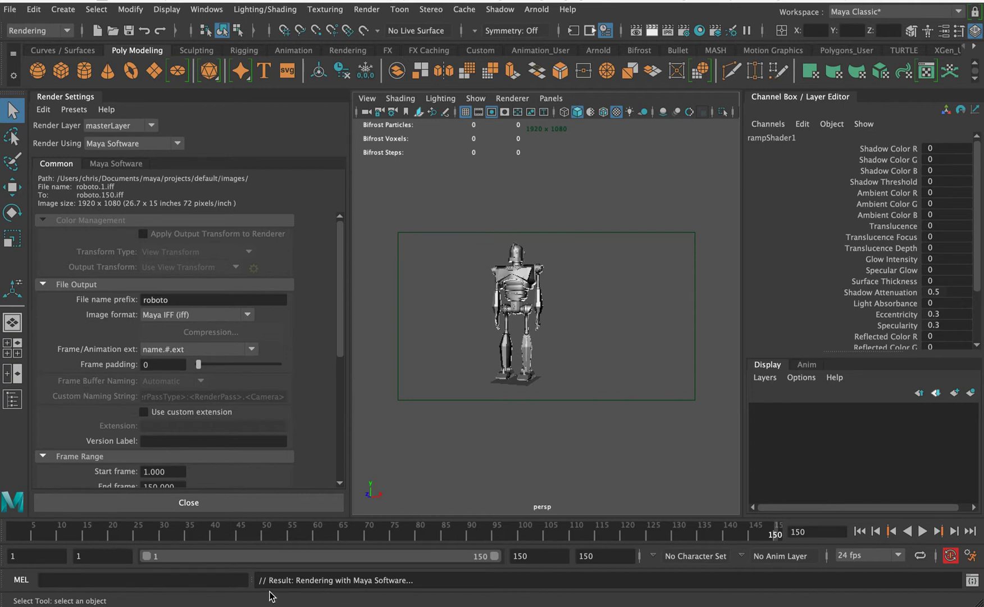
Step: Clear the Script Editor's history and monitor the batch render's progress there beside the viewport
{"action": "left_click", "coordinate": [972, 581]}
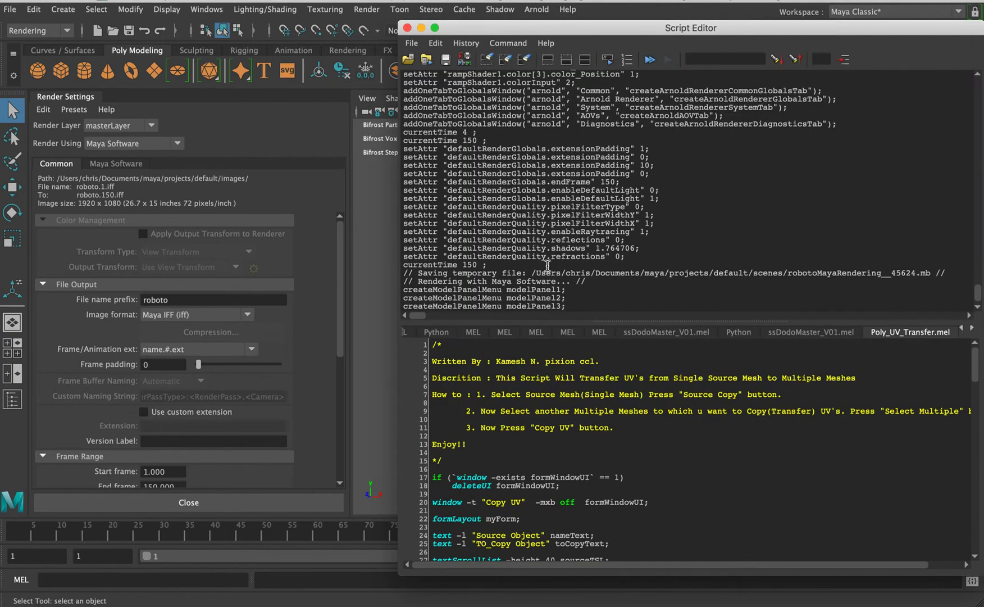
{"action": "left_click", "coordinate": [487, 59]}
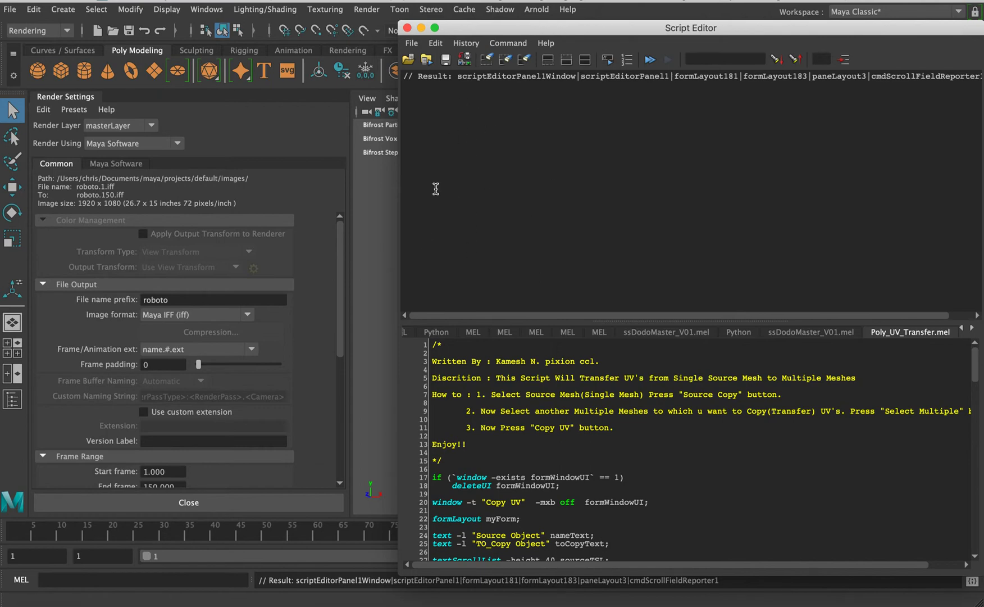
{"action": "left_click", "coordinate": [466, 43]}
{"action": "left_click", "coordinate": [817, 196]}
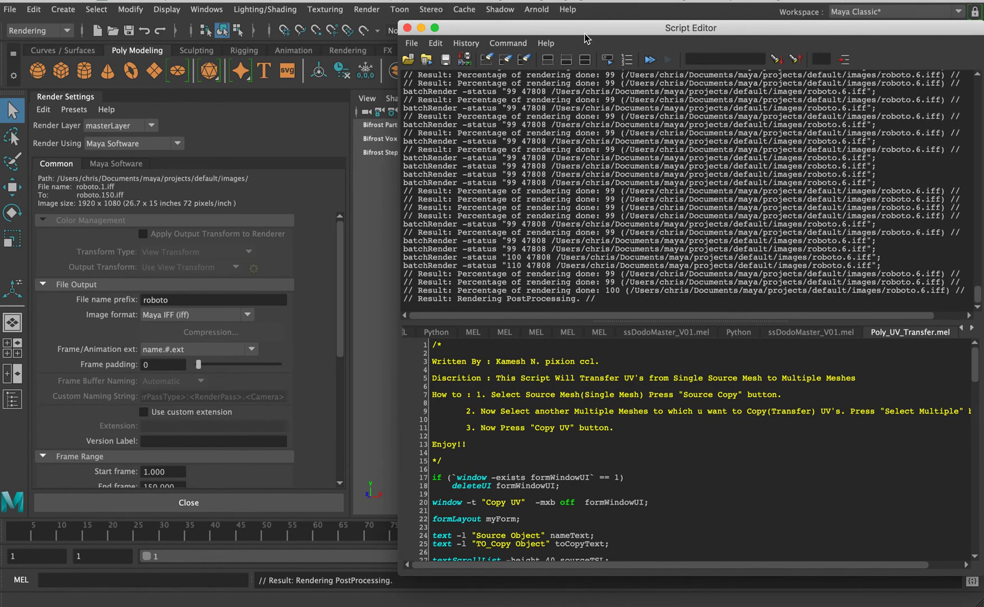
{"action": "left_click_drag", "start_coordinate": [556, 28], "coordinate": [819, 72]}
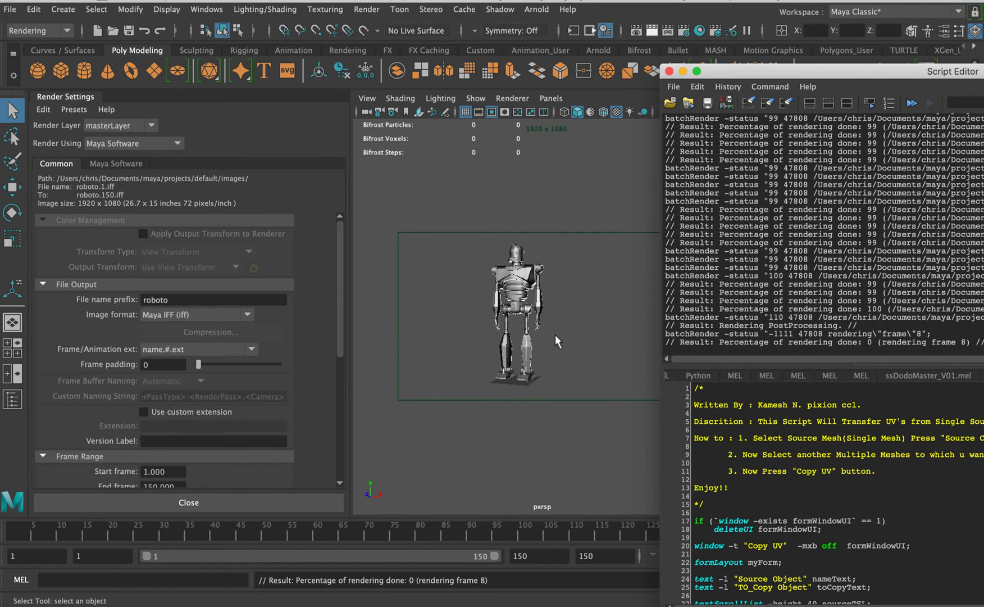
{"action": "left_click_drag", "start_coordinate": [776, 78], "coordinate": [691, 13]}
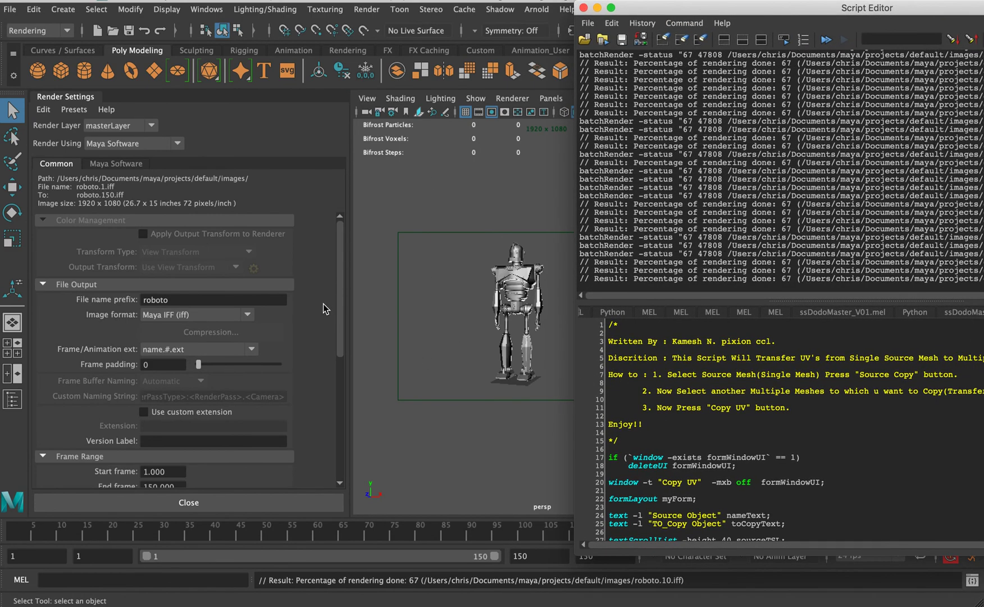